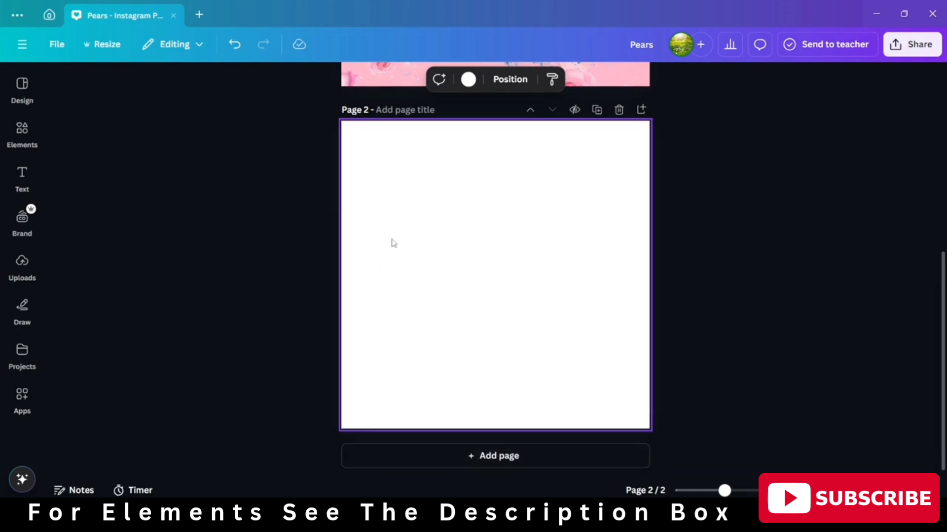
Search the elements for "pink gradient background" and browse the photo results.
click(28, 142)
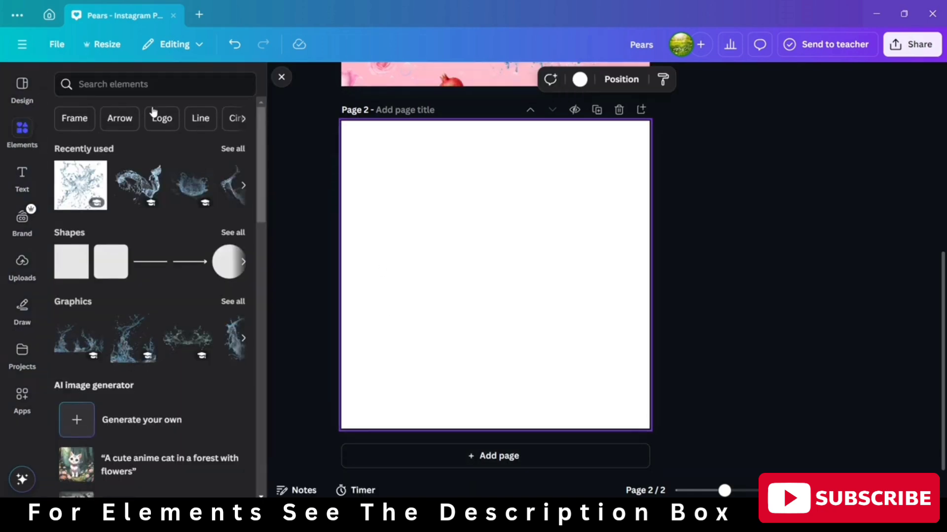
click(169, 88)
text(pink gradie)
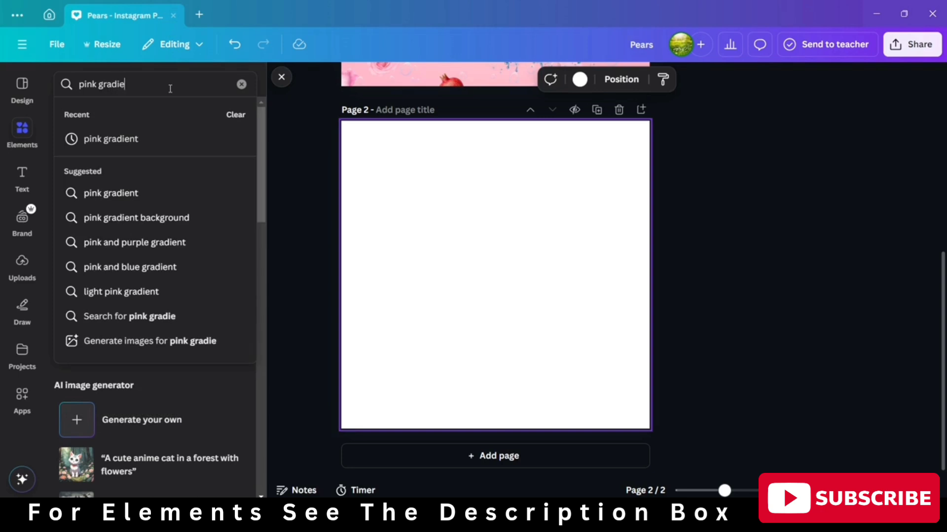
text(nt)
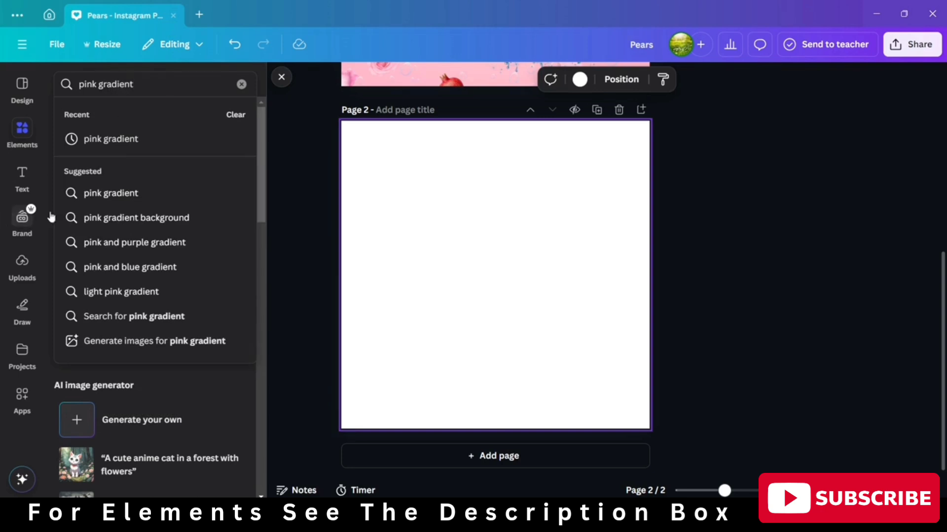
click(140, 219)
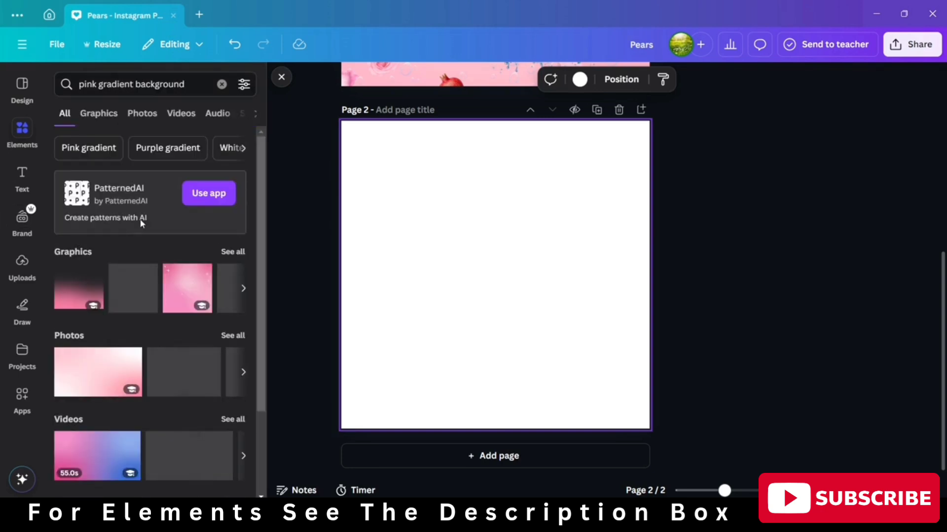
click(235, 254)
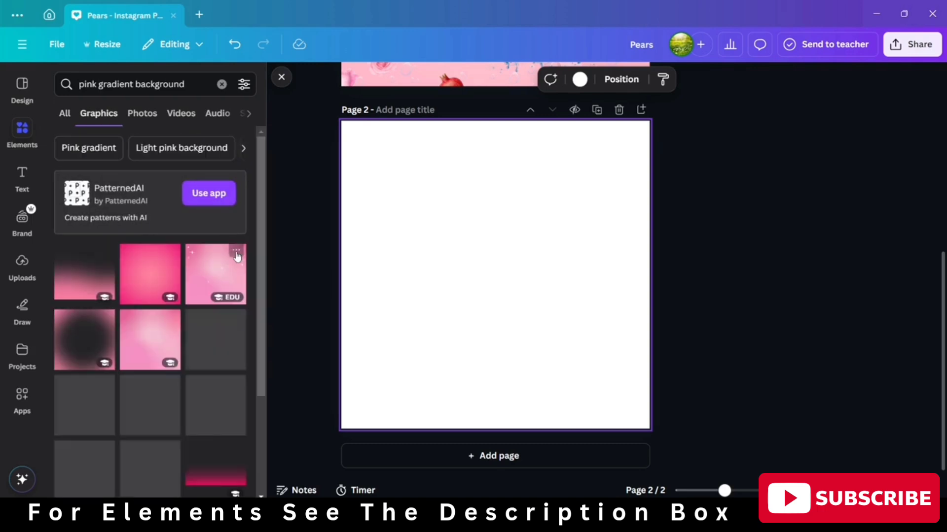
scroll(237, 256, down, 5)
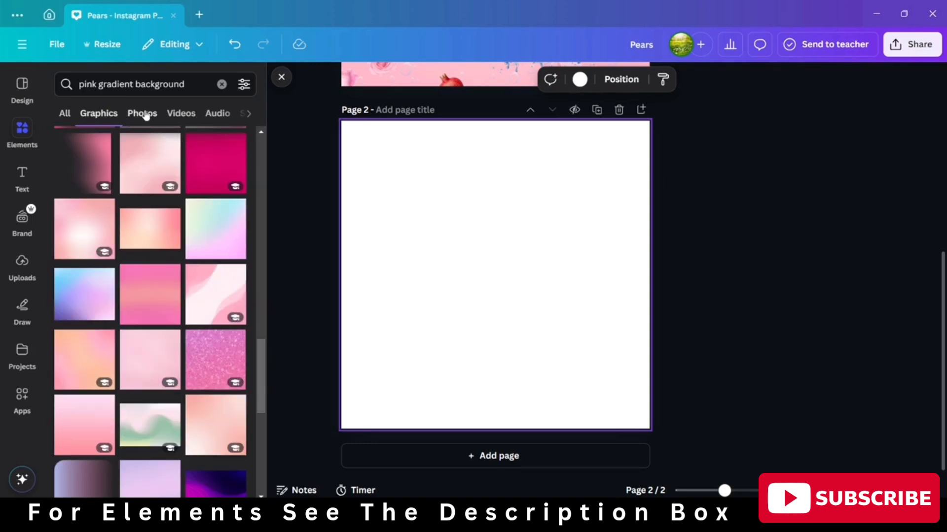
click(146, 117)
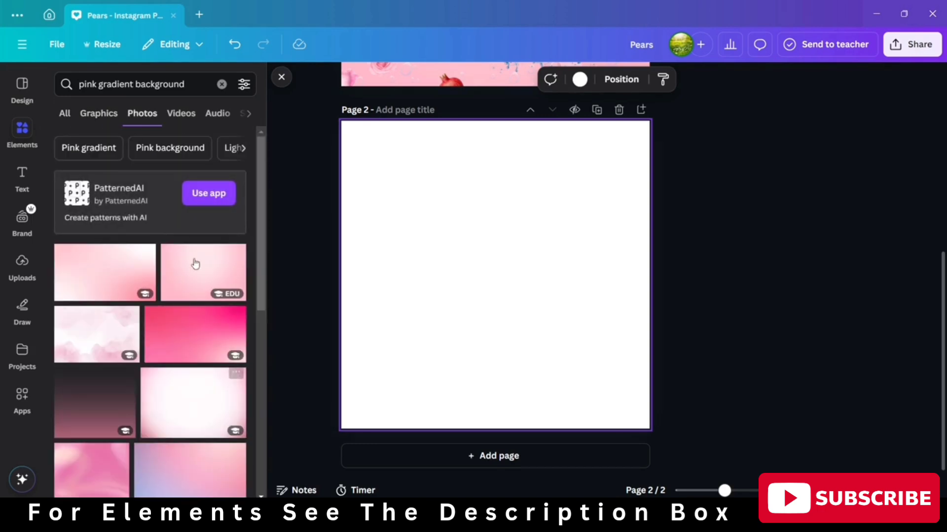
scroll(190, 277, down, 2)
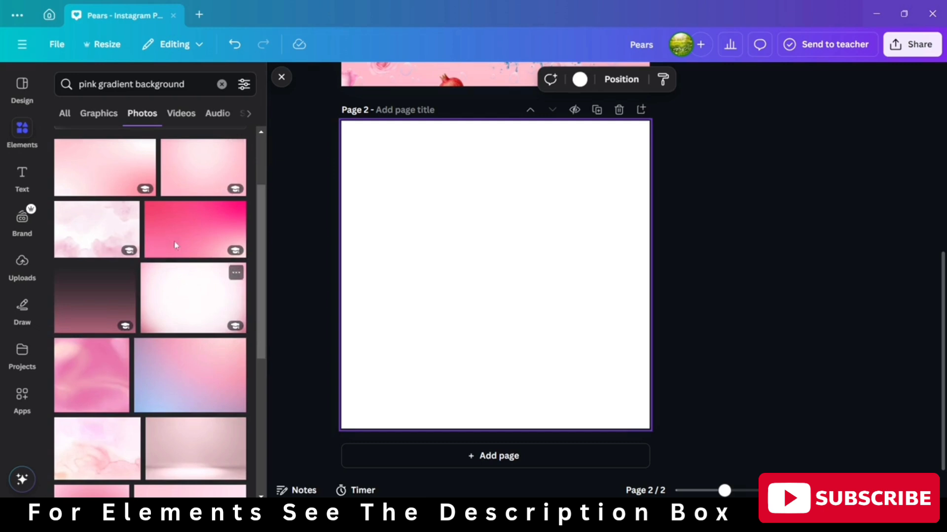
Insert the light pink radial gradient photo on page 2 and set it as the page background.
click(196, 182)
drag(470, 324, 437, 263)
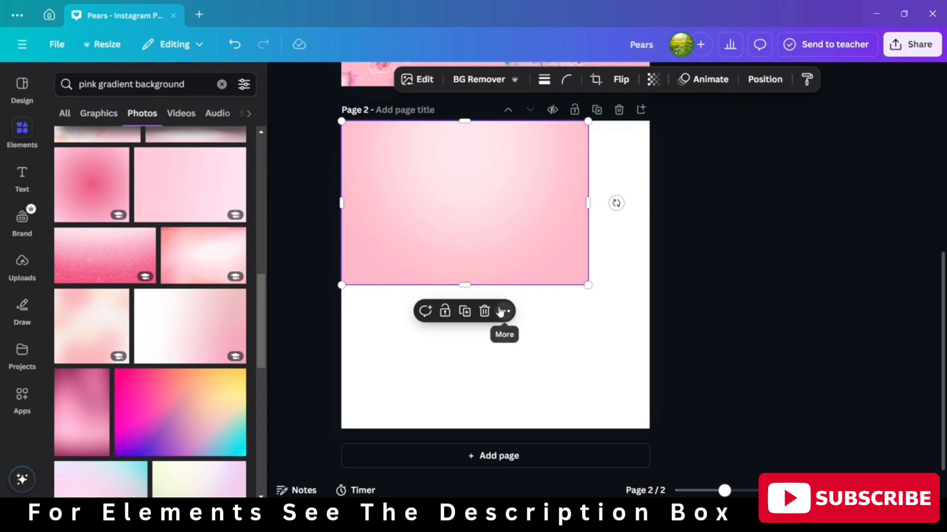
click(503, 311)
scroll(542, 227, down, 3)
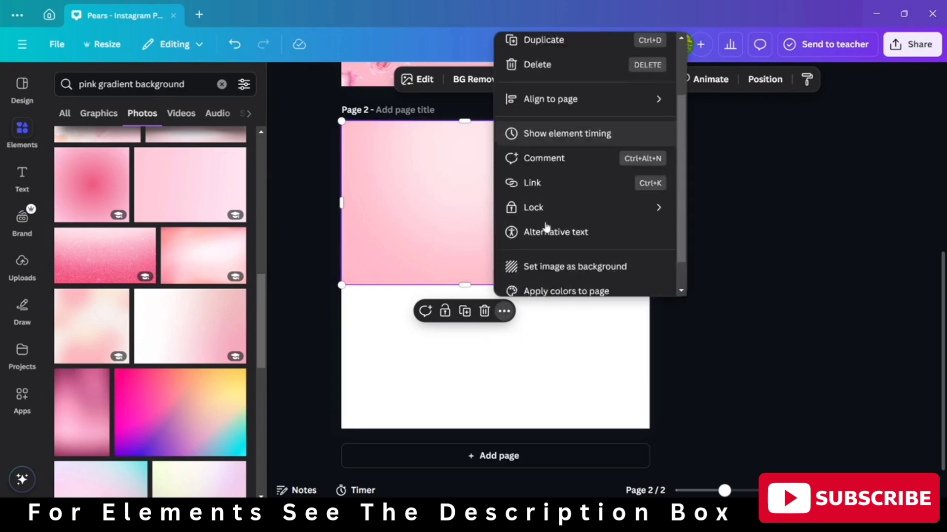
click(544, 232)
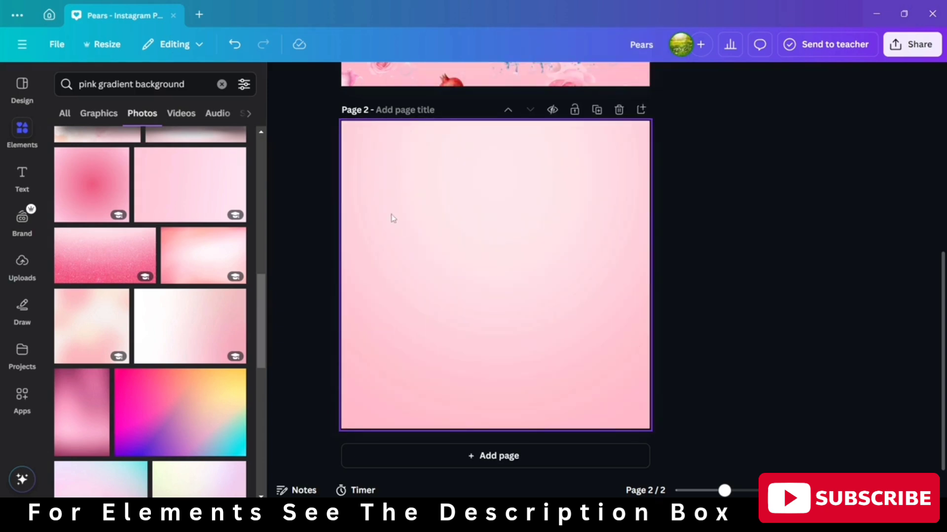
Insert the uploaded Pears bottle image on page 2 and crop away its empty margins.
click(22, 271)
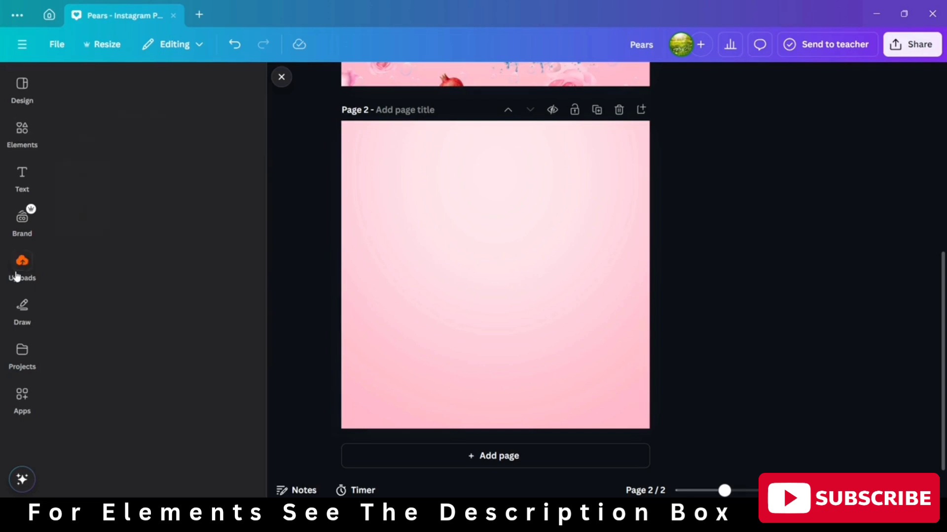
click(73, 229)
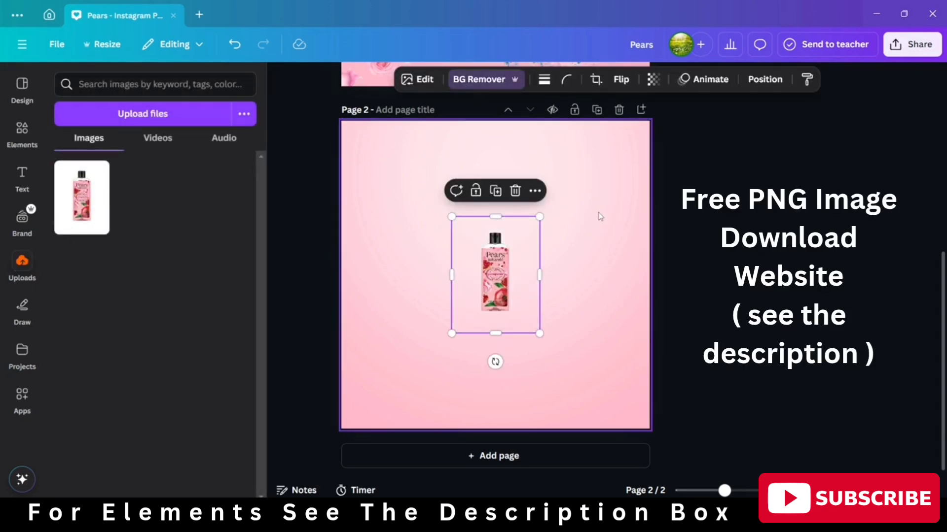
drag(541, 275, 481, 275)
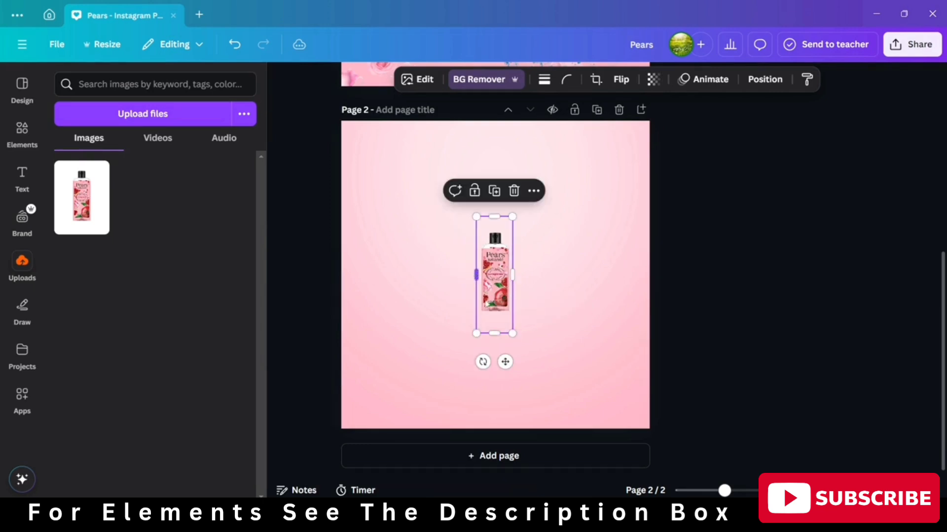
drag(493, 332, 495, 296)
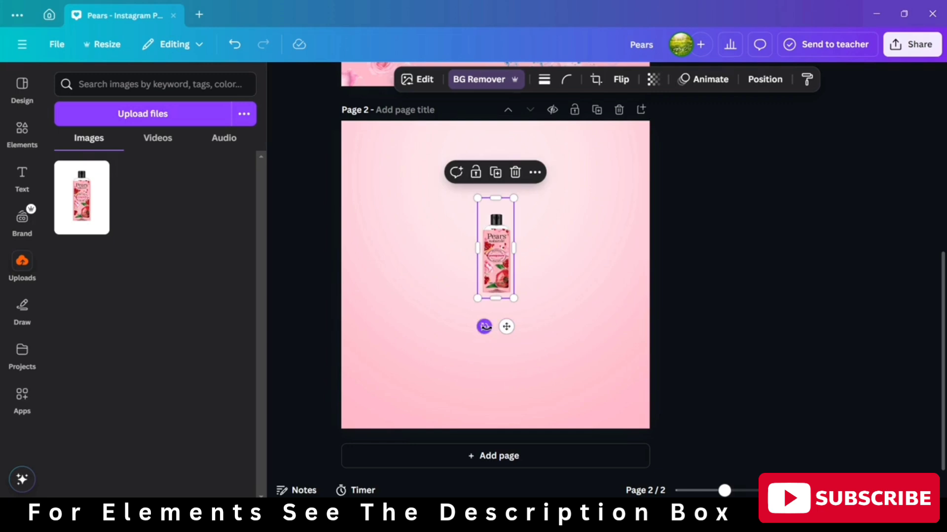
Tilt the bottle clockwise, enlarge it and place it in the right half of the page.
drag(484, 327, 533, 391)
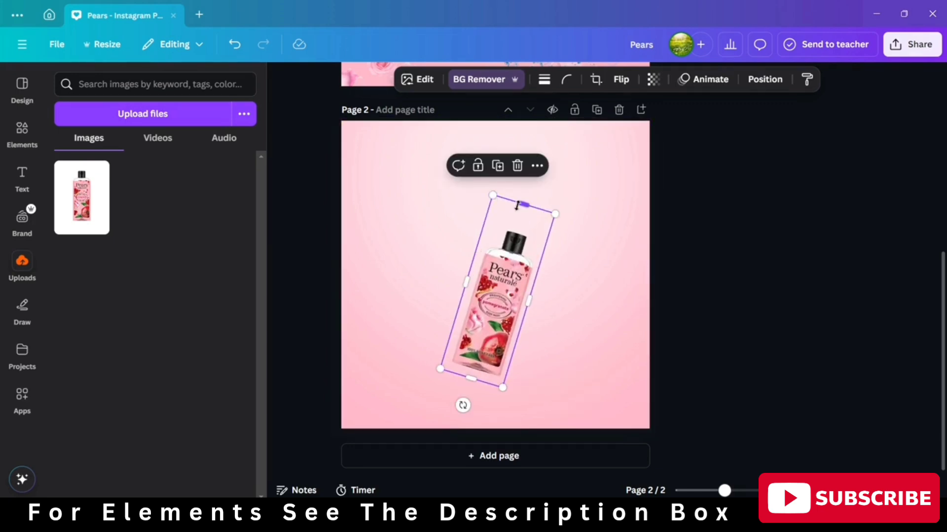
drag(518, 206, 463, 180)
drag(503, 303, 559, 302)
Search the element photos for "water" and insert the water-surface photo with bubbles on a white background.
click(21, 144)
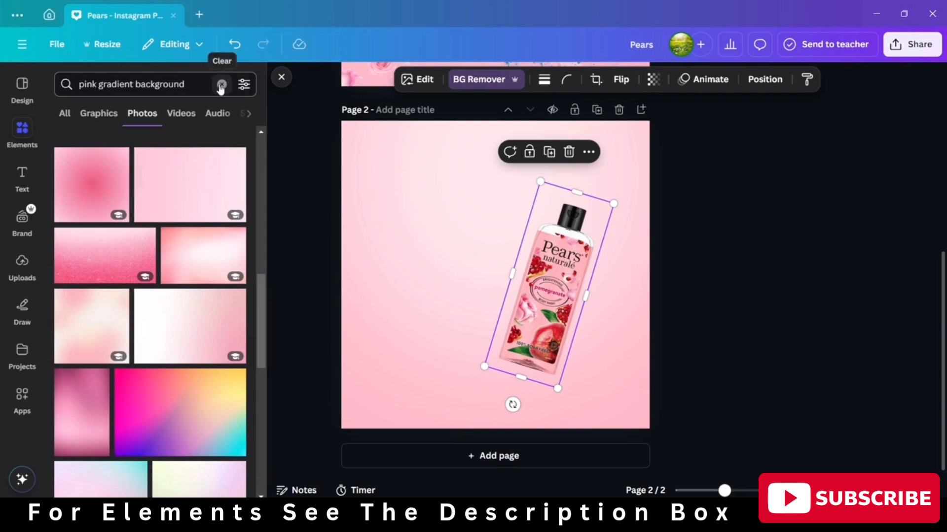
click(222, 85)
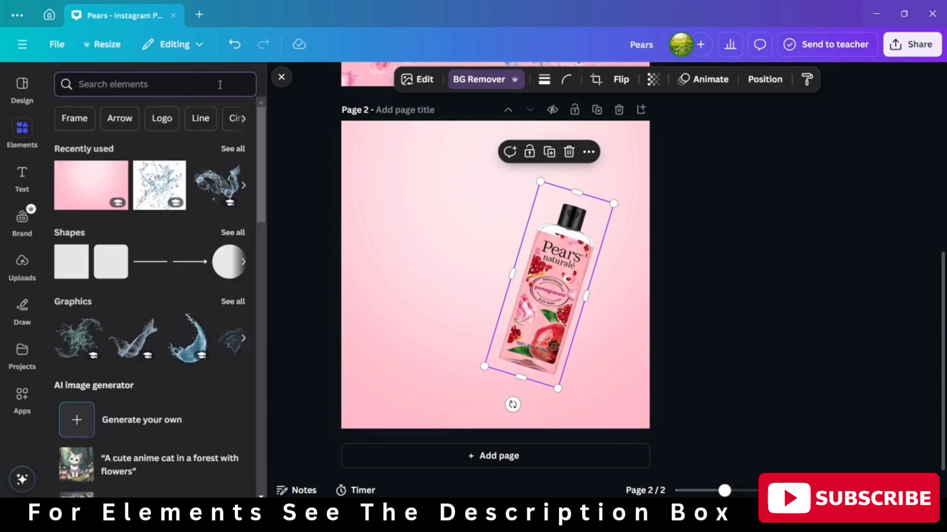
text(water)
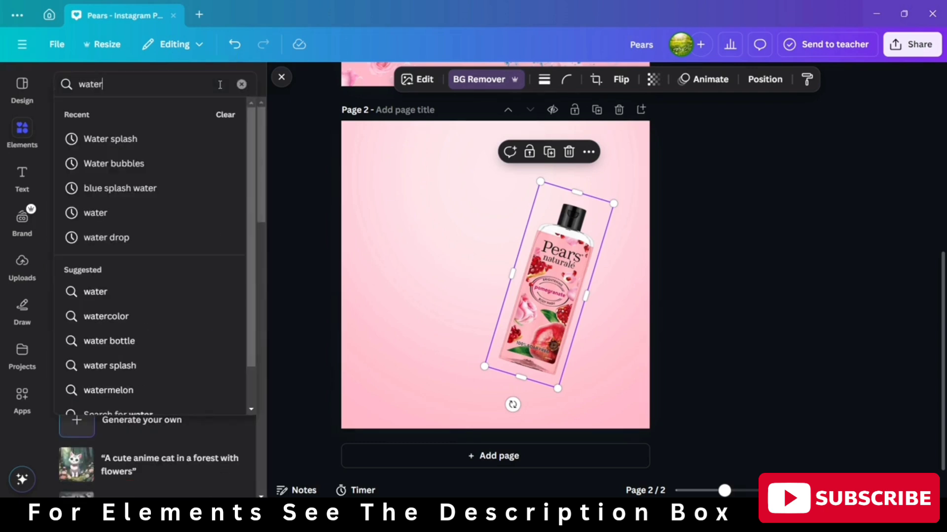
key(Return)
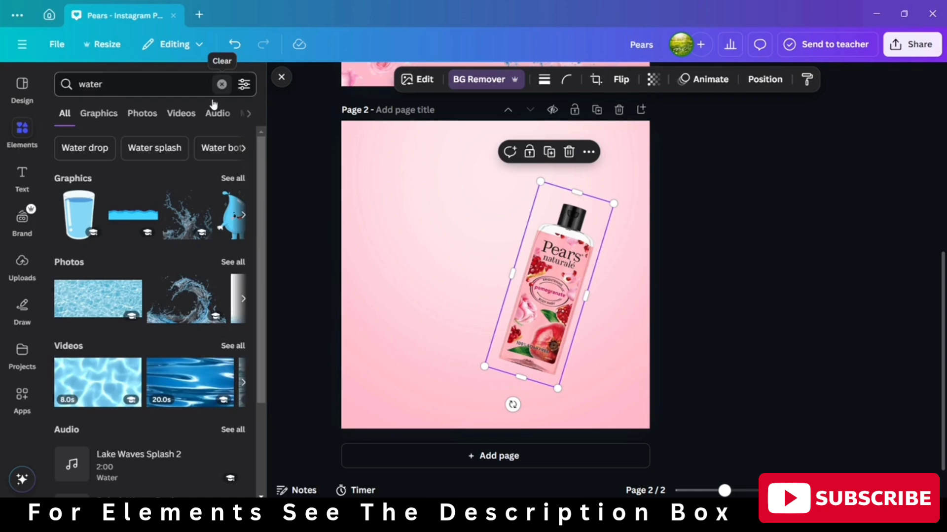
click(237, 263)
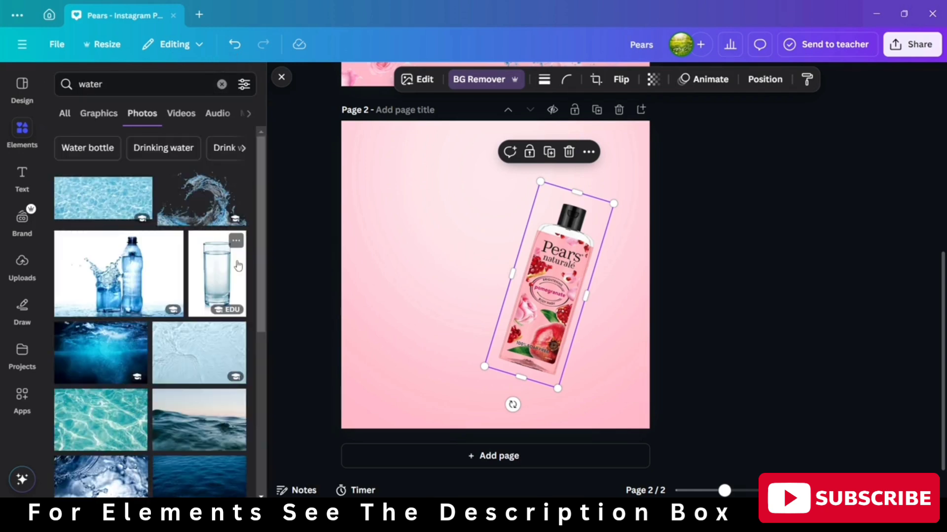
scroll(158, 405, down, 5)
scroll(159, 406, down, 5)
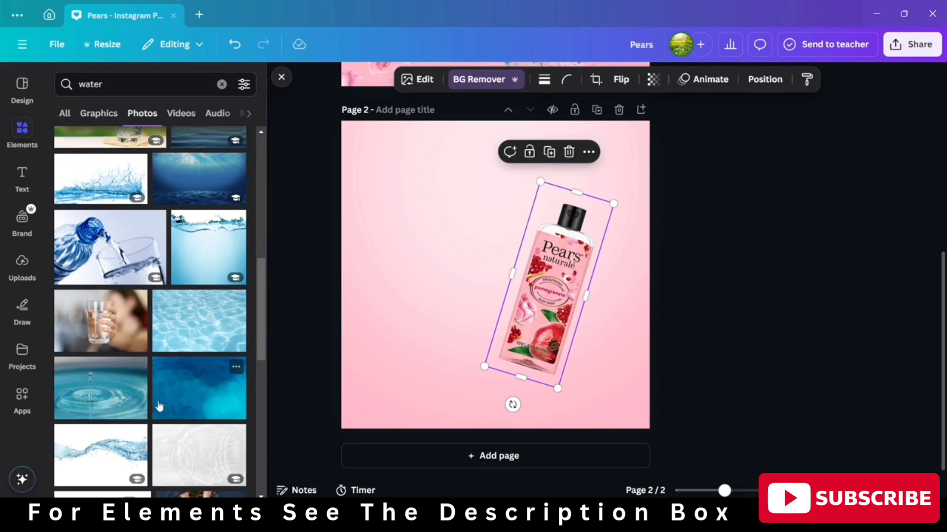
scroll(159, 406, down, 6)
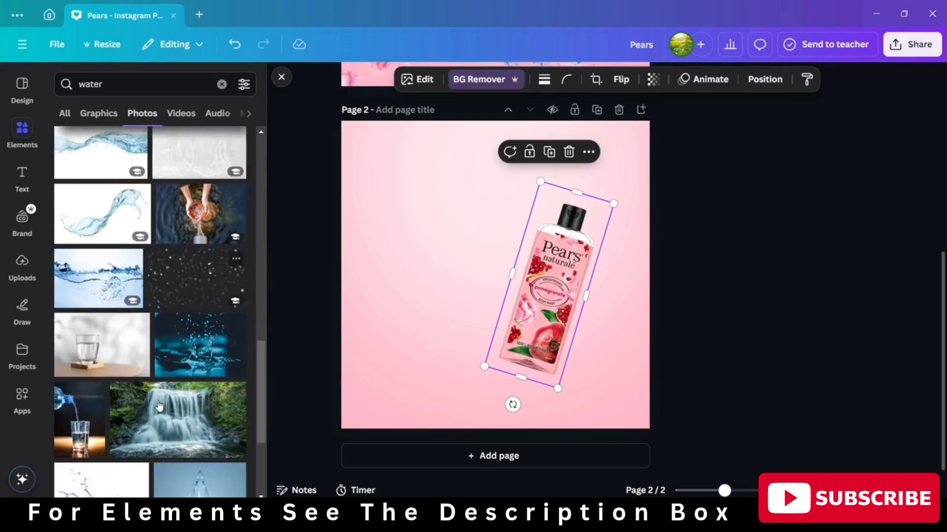
scroll(159, 406, down, 4)
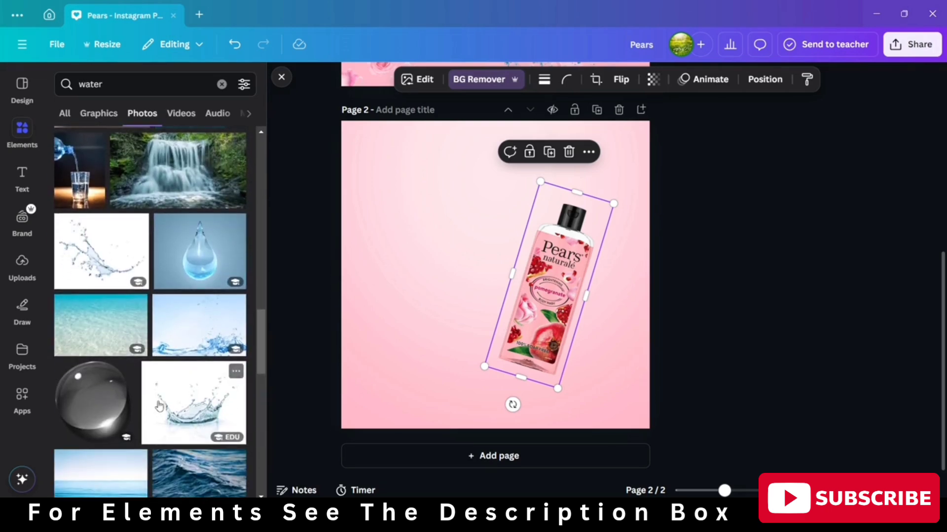
scroll(159, 406, down, 7)
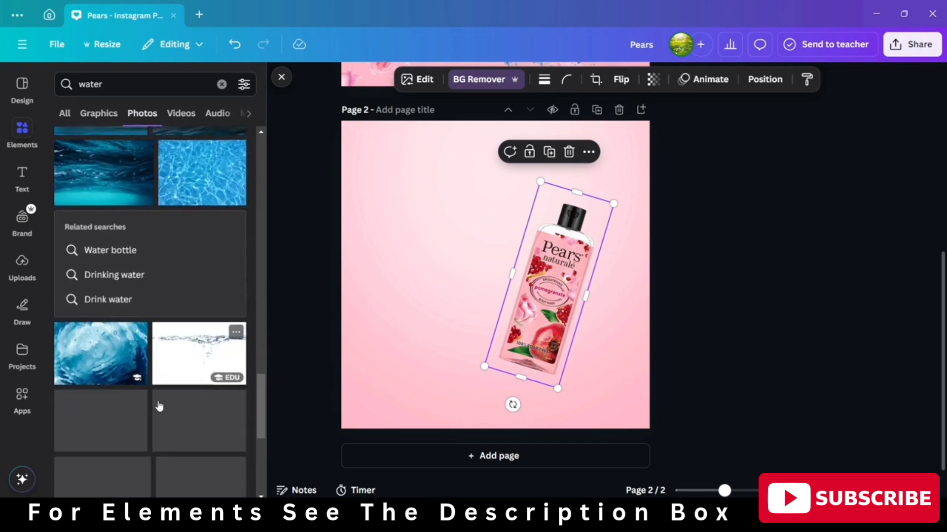
click(175, 362)
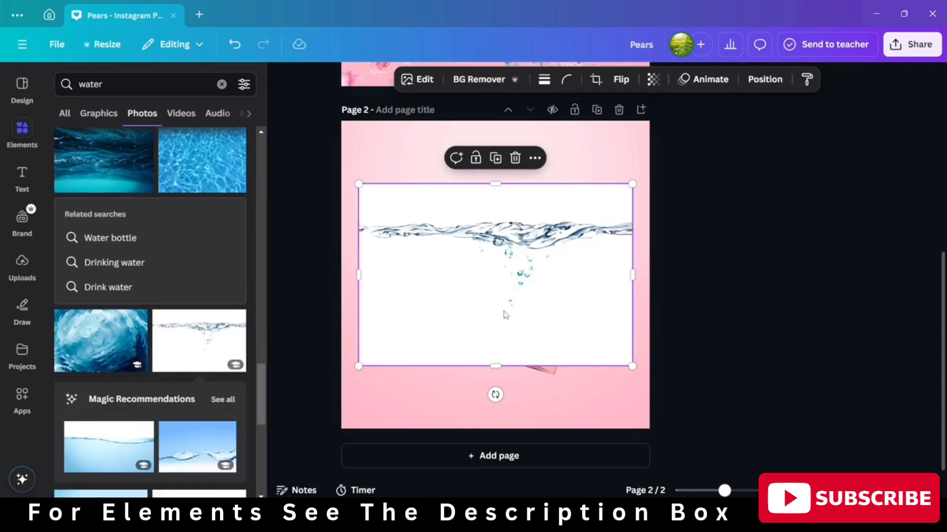
Remove the water photo's background and fit it across the full page width along the page's bottom edge.
click(467, 87)
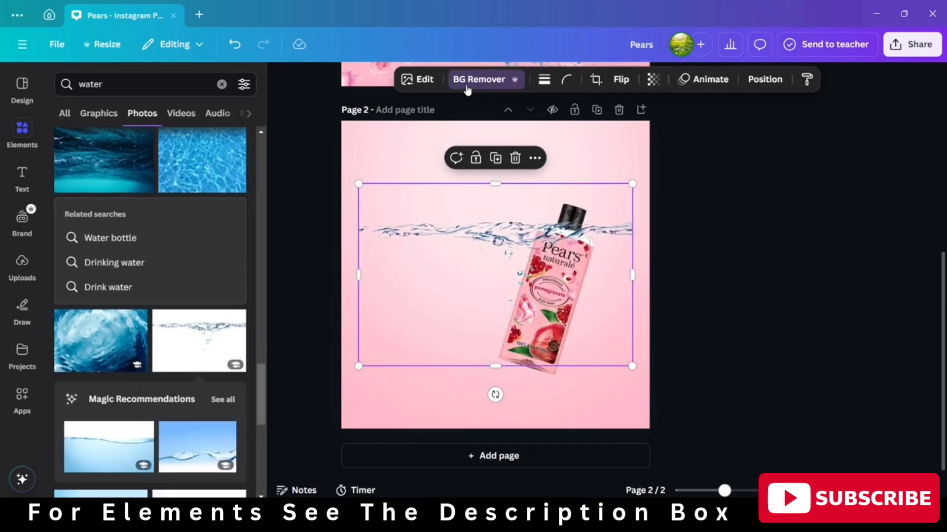
drag(459, 285, 442, 348)
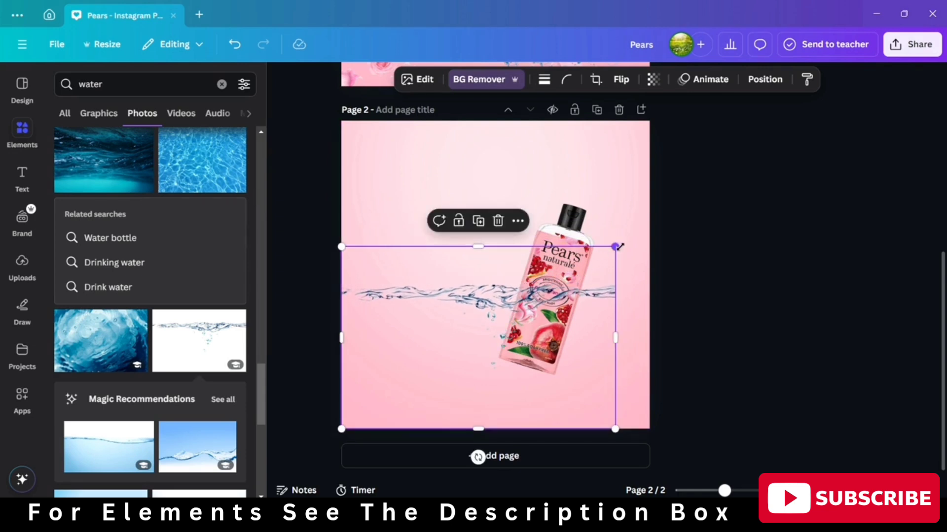
drag(616, 246, 660, 241)
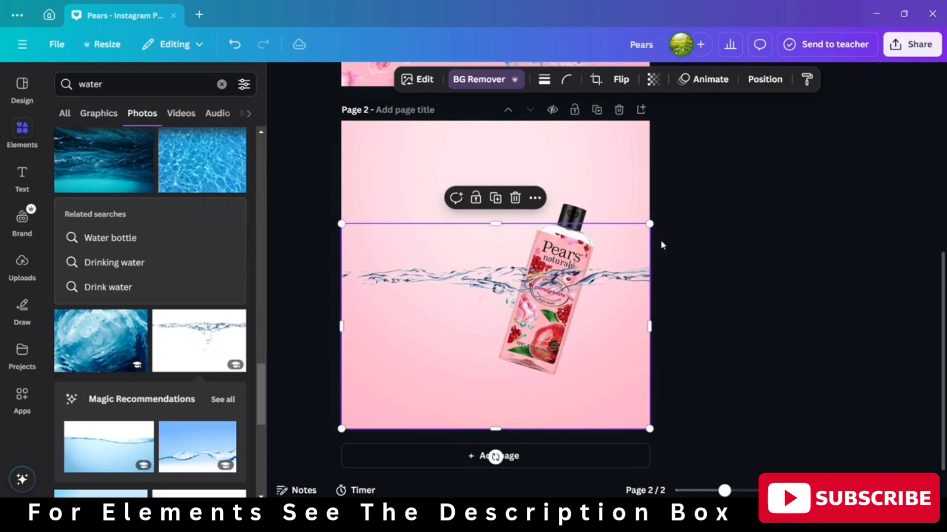
Duplicate the water-surface image and shift the copy to the left, overlapping the original.
click(495, 198)
drag(481, 301, 416, 293)
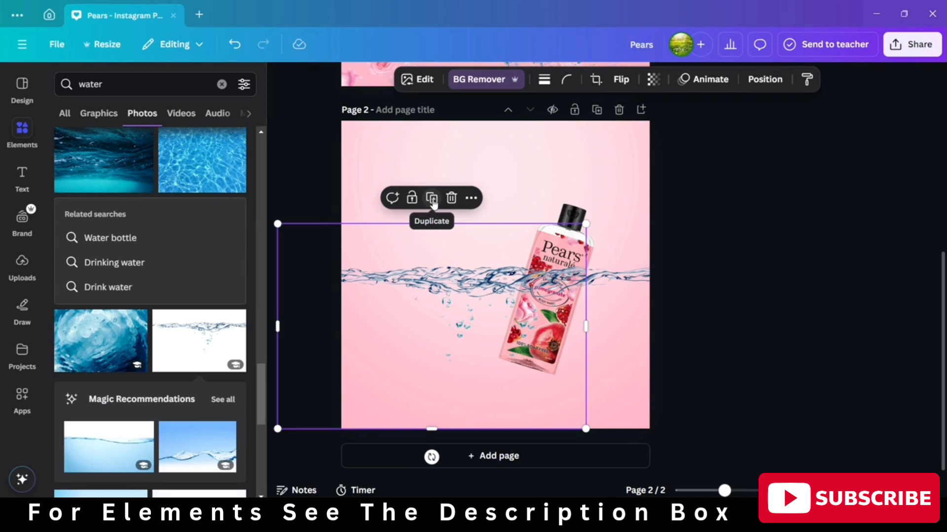
Enlarge the bottle slightly and move it a little to the right and down.
click(572, 212)
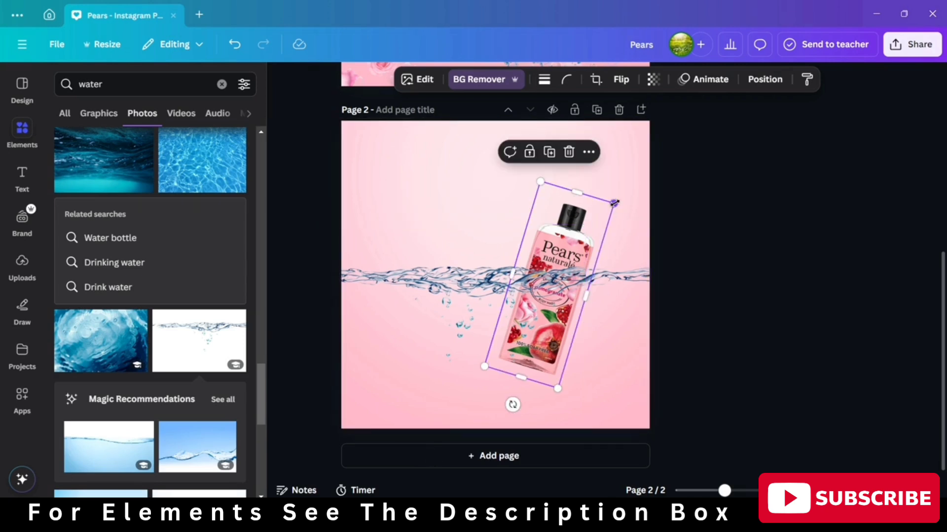
drag(614, 202, 627, 187)
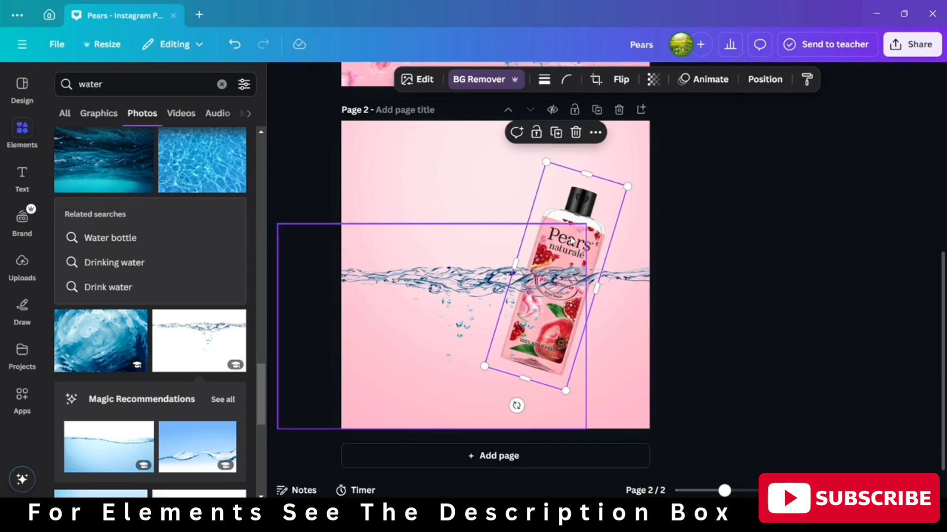
drag(572, 240, 582, 247)
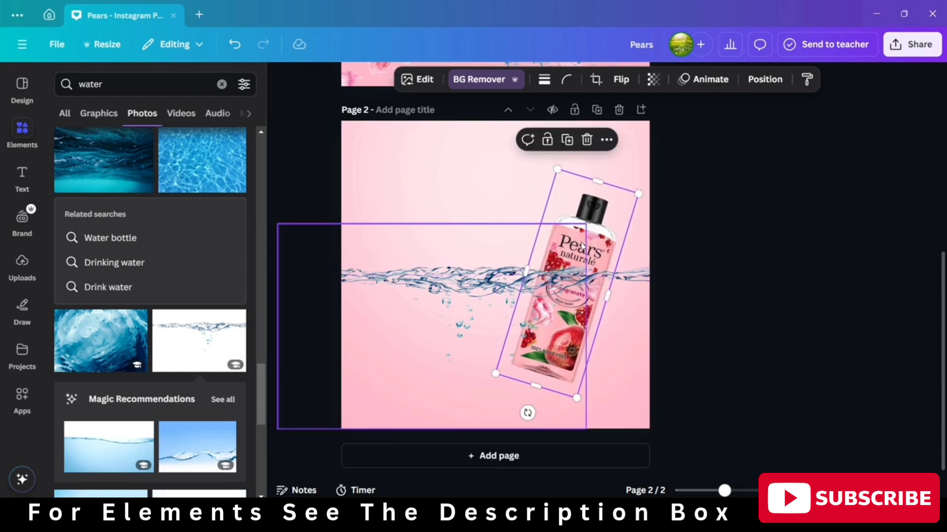
Adjust the horizontal positions of the two overlapping water layers across the page, and select the bottle.
drag(408, 279, 392, 273)
drag(633, 319, 650, 314)
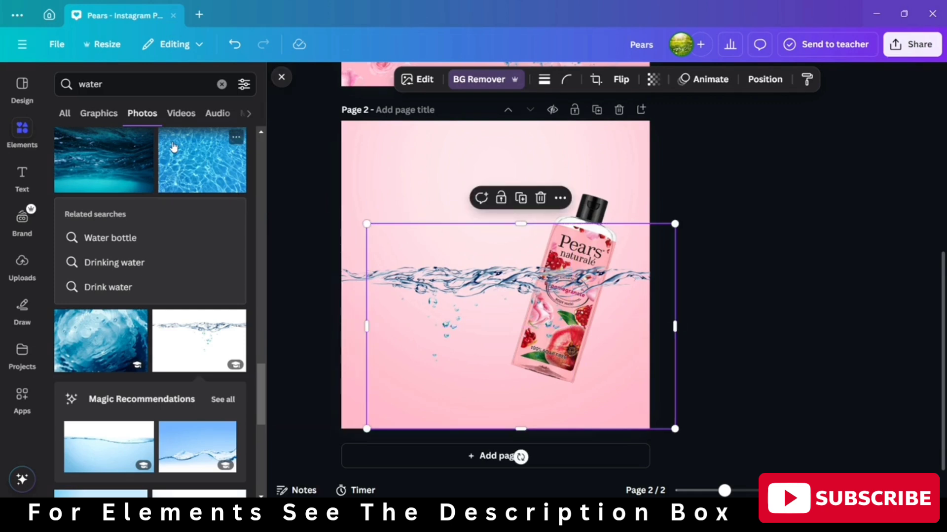
click(601, 202)
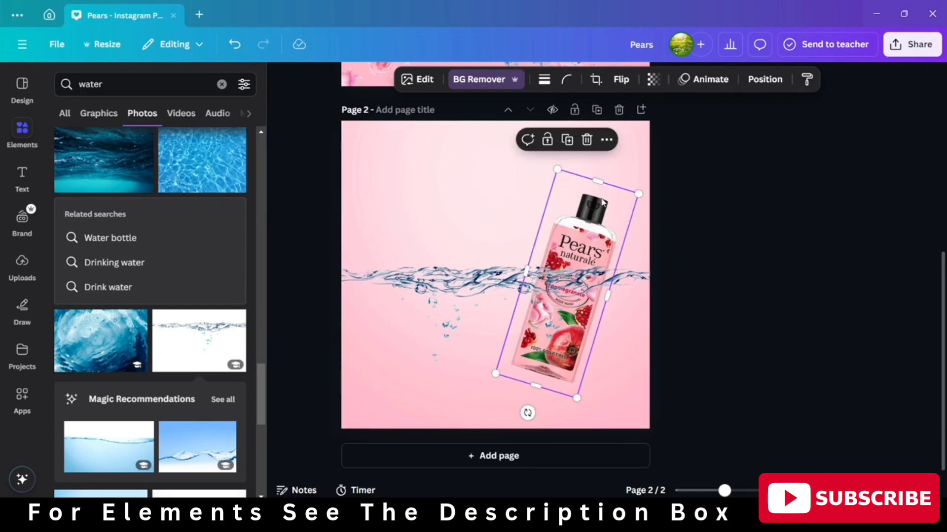
Duplicate the bottle, place the copy on the left half of the page, tilt it to lean left, and shrink it to roughly half size.
click(567, 140)
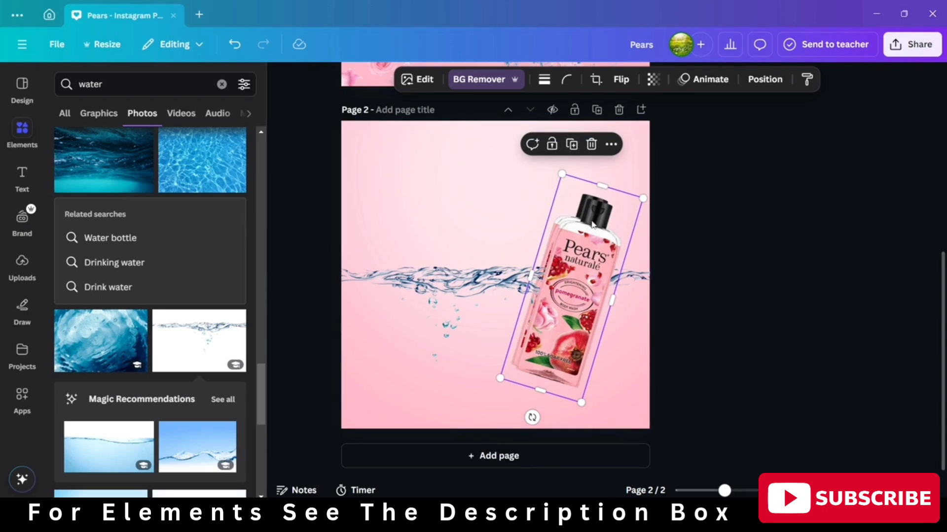
drag(588, 212, 445, 202)
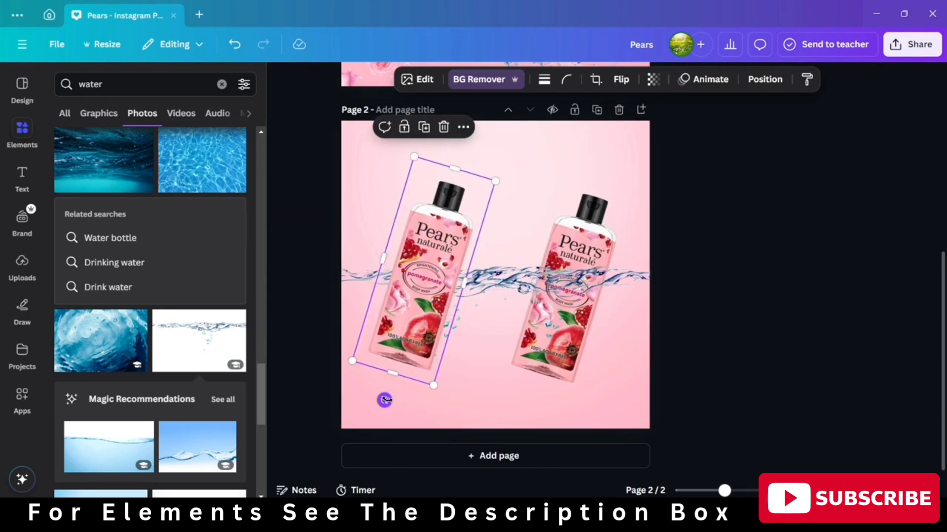
drag(384, 397, 475, 395)
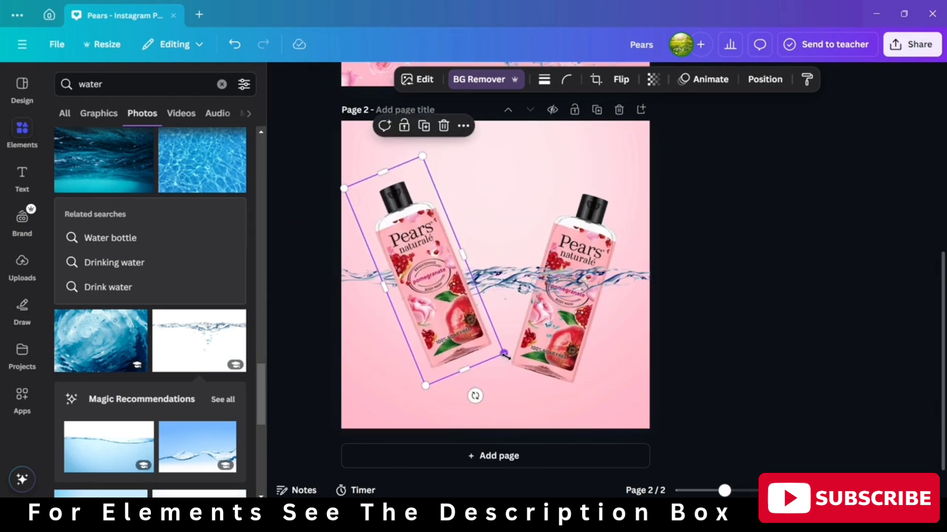
drag(504, 353, 434, 296)
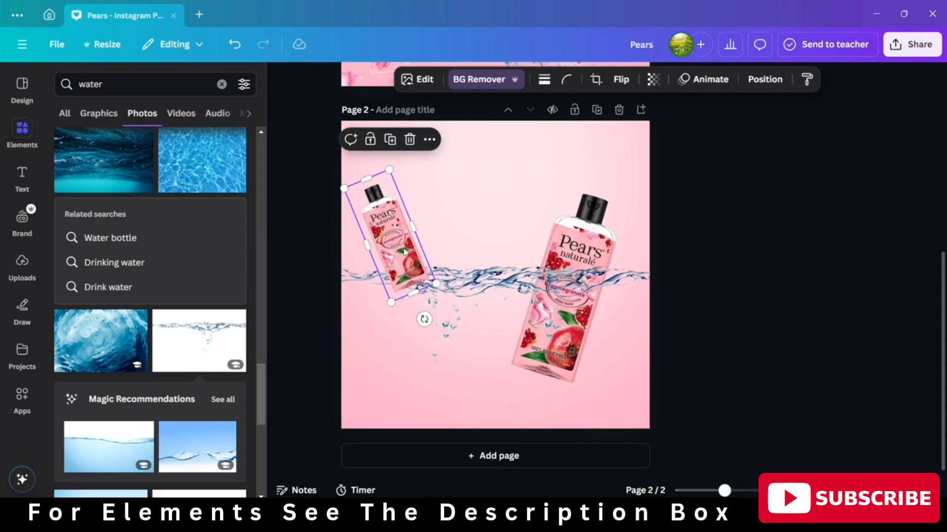
Move the small bottle down onto the waterline and place its layer beneath both water layers.
drag(395, 212, 438, 283)
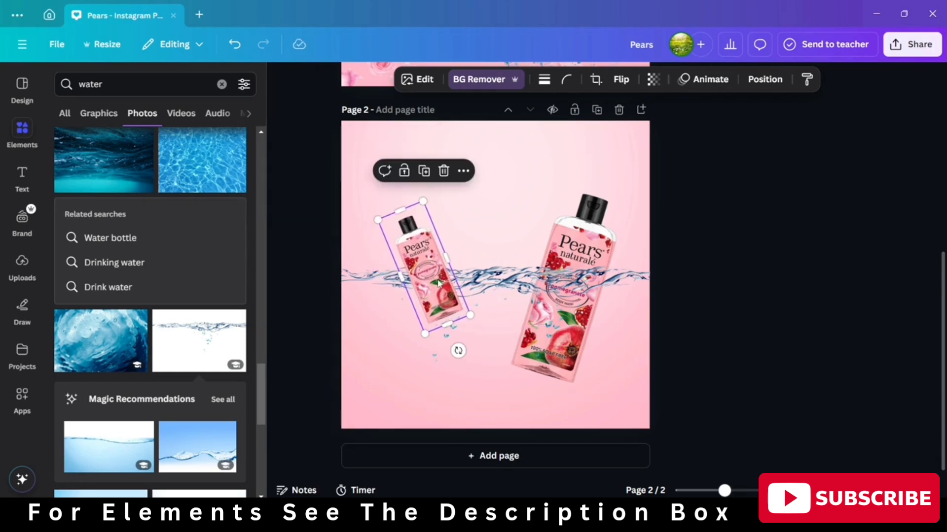
click(764, 79)
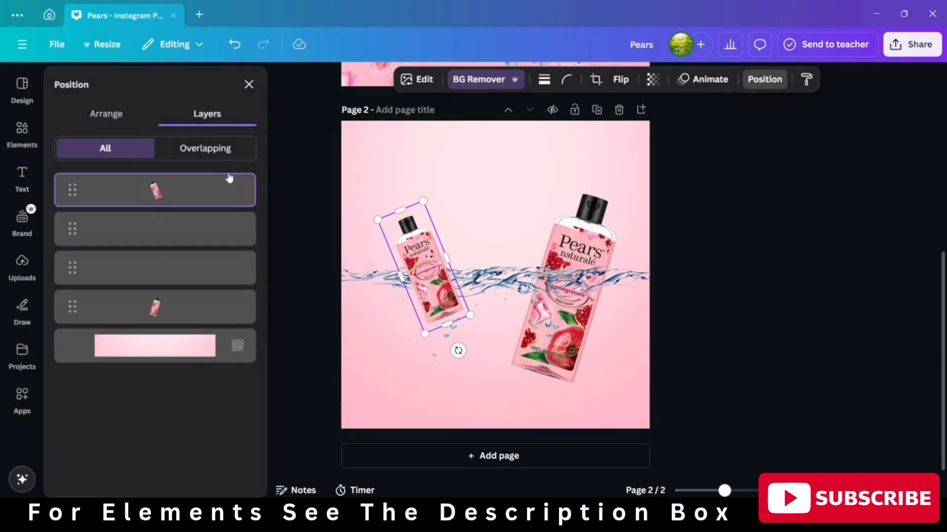
drag(180, 192, 180, 289)
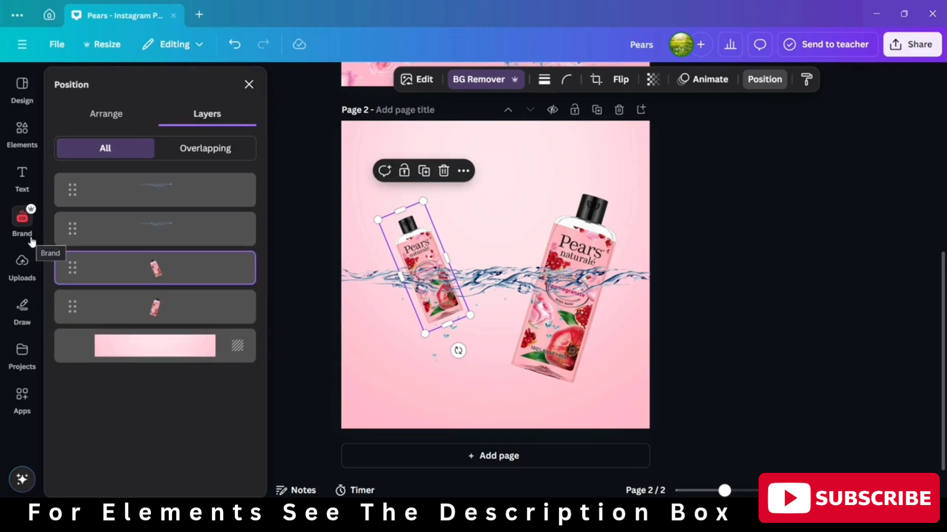
Search the elements for "water splash" and add the blue crown-shaped splash graphic with scattered droplets to the page.
click(23, 130)
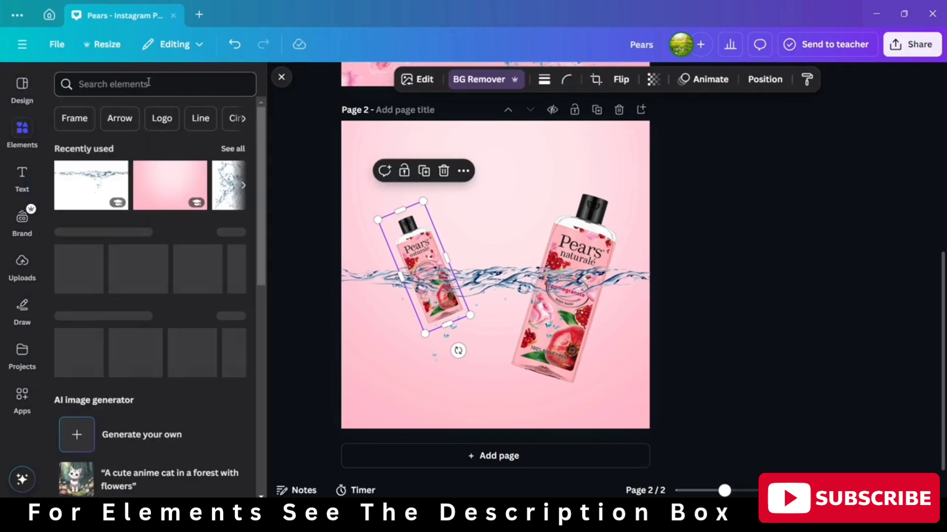
click(148, 84)
text(water)
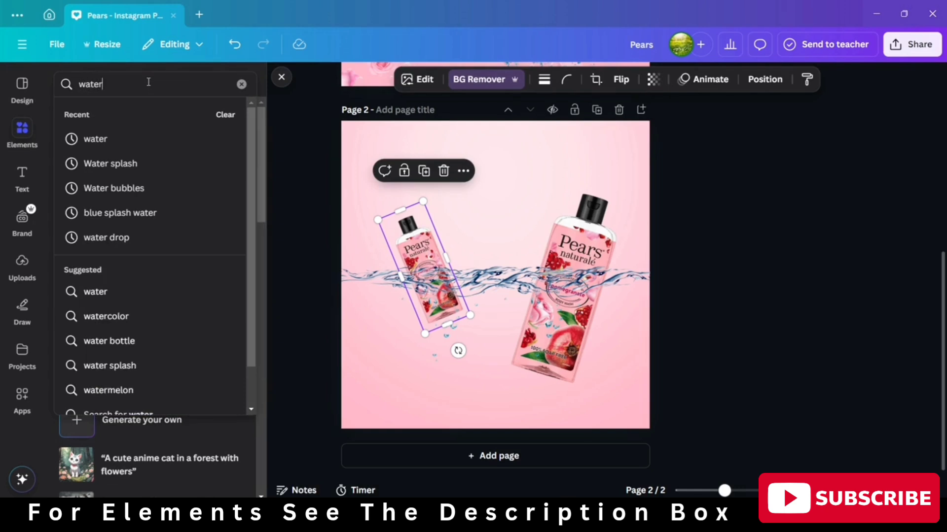
text( splash)
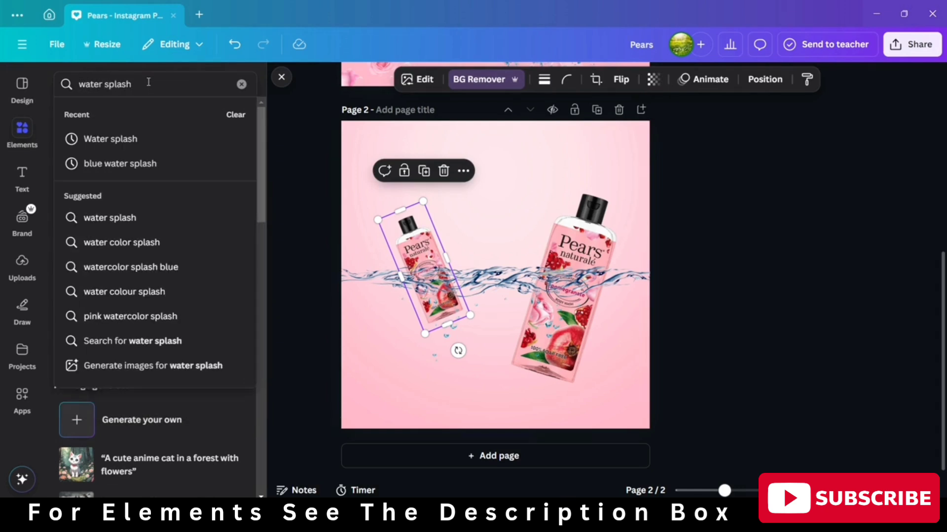
key(Return)
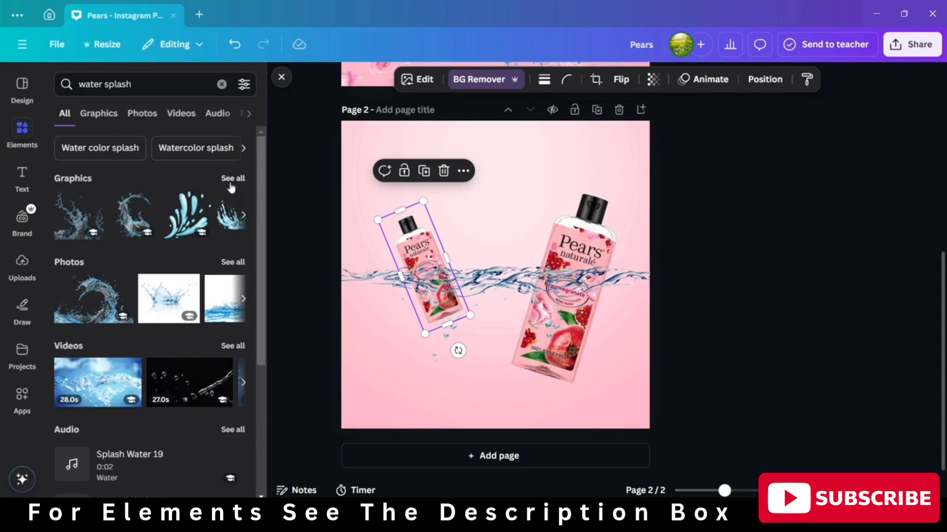
click(231, 179)
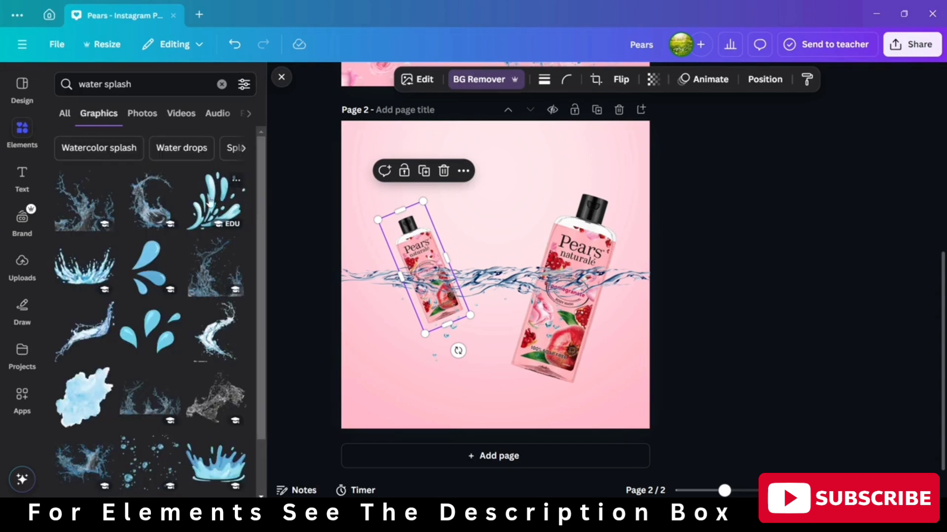
scroll(156, 366, down, 4)
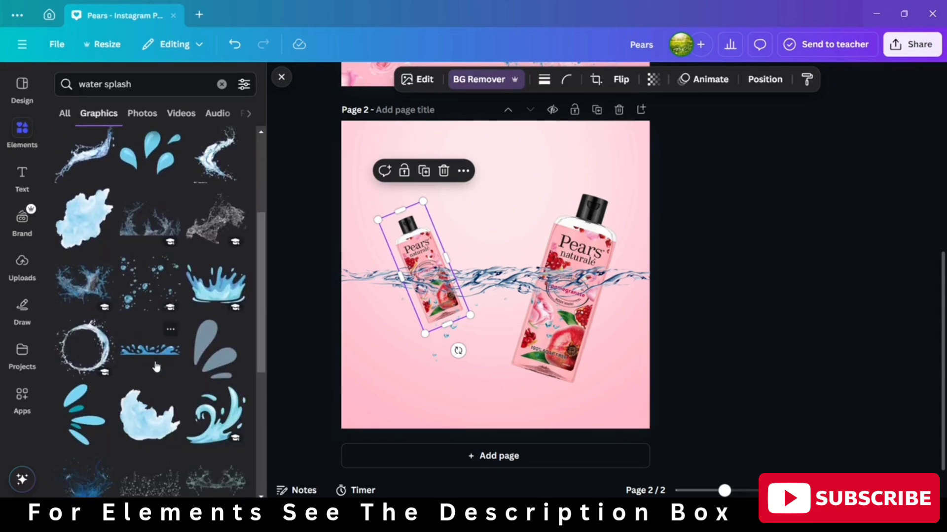
click(76, 301)
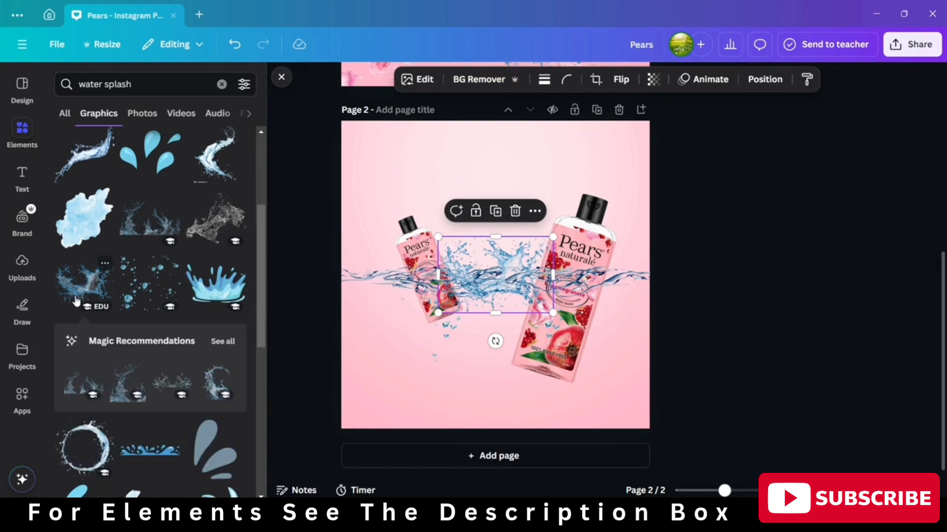
Position the splash graphic over the base of the large bottle and rotate it clockwise to match the bottle's tilt.
drag(493, 286, 553, 365)
mouse_move(552, 418)
mouse_down()
mouse_move(524, 412)
mouse_move(535, 416)
mouse_up()
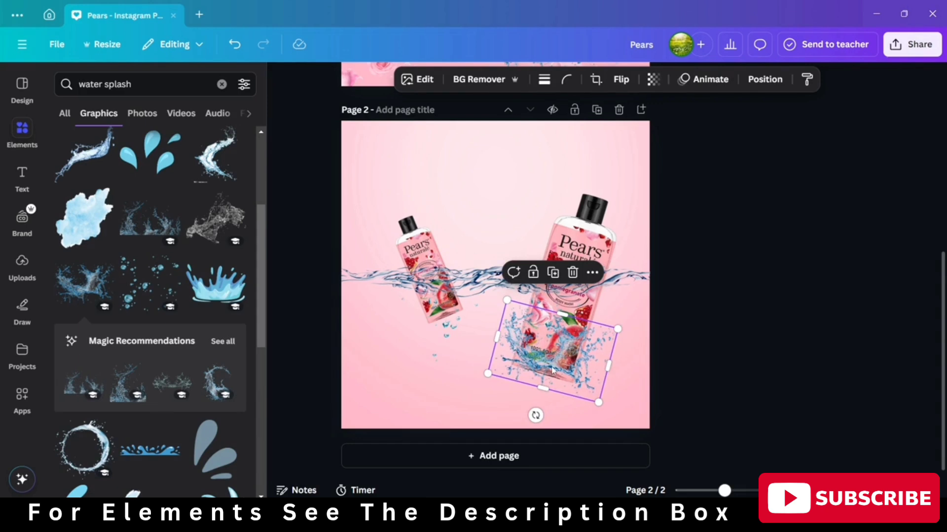
drag(552, 369, 551, 373)
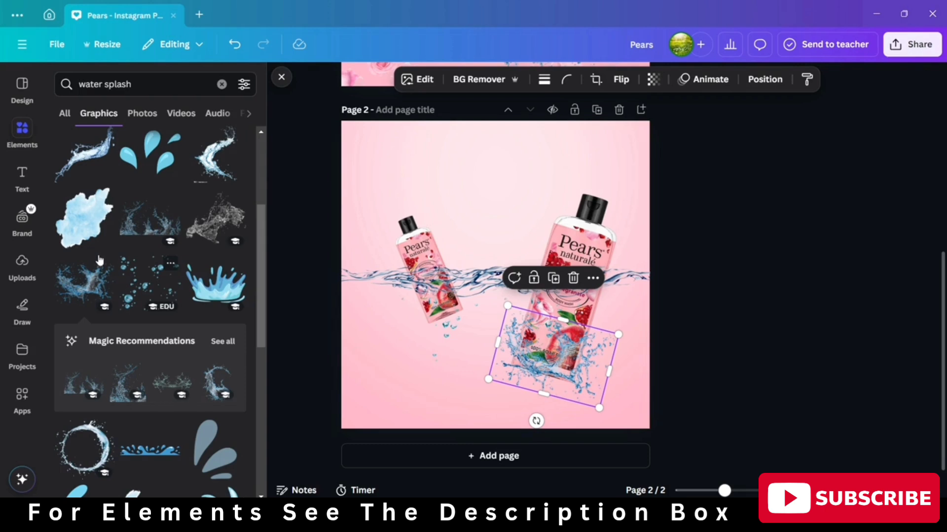
Add the water-splash photo showing a burst of droplets on white and remove its background.
click(143, 114)
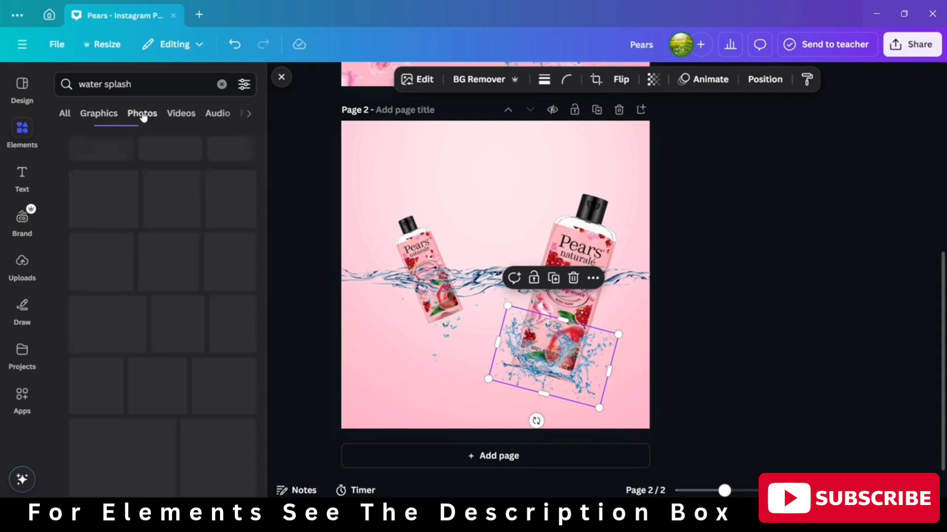
click(112, 349)
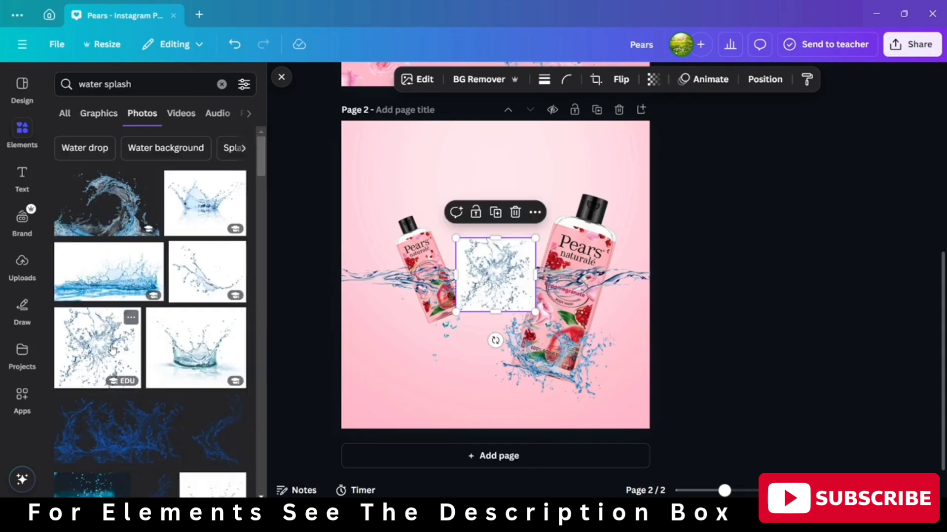
click(486, 79)
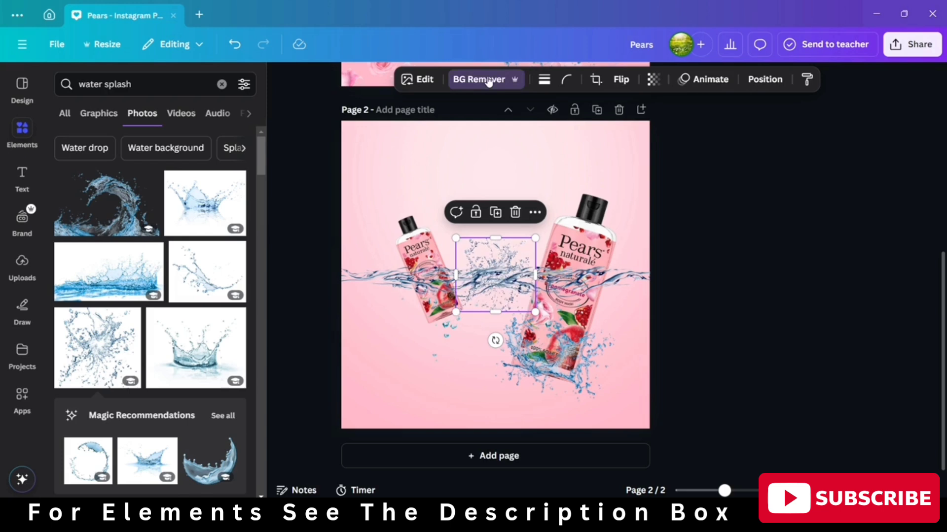
Place the droplet-burst splash over the small bottle's base, rotate it to match the bottle's tilt, and enlarge it slightly.
drag(498, 262, 440, 293)
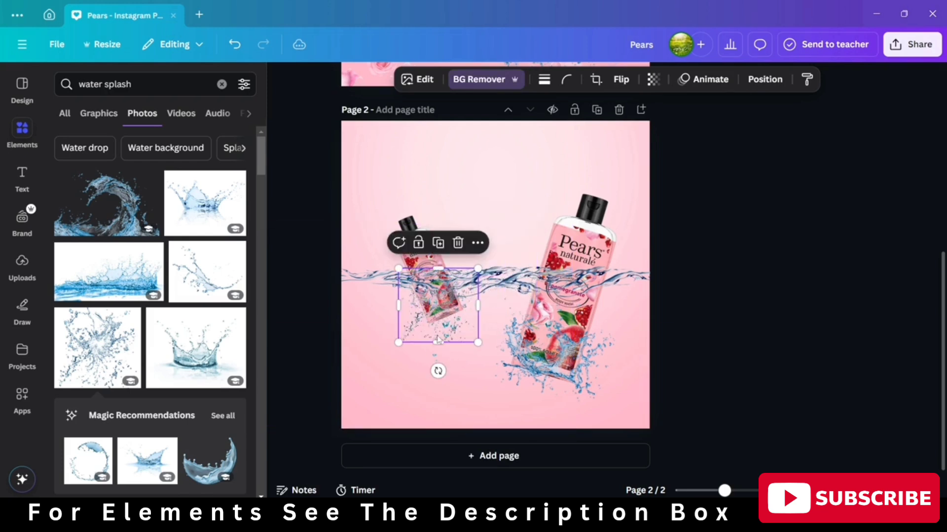
drag(438, 370, 446, 322)
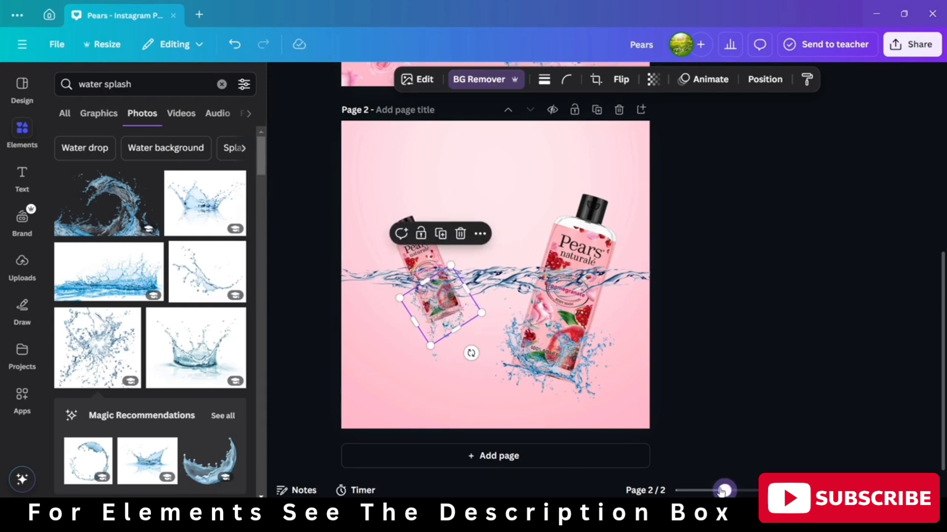
drag(726, 491, 728, 491)
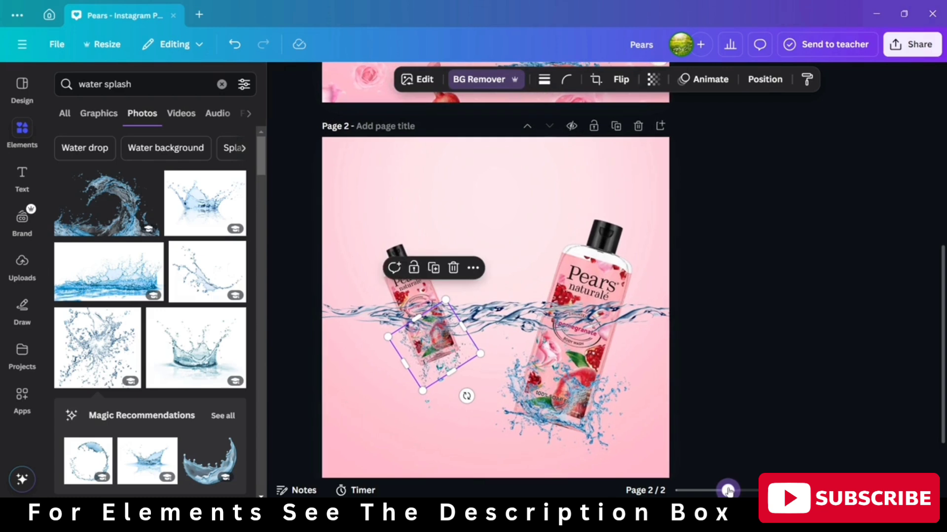
scroll(725, 404, down, 2)
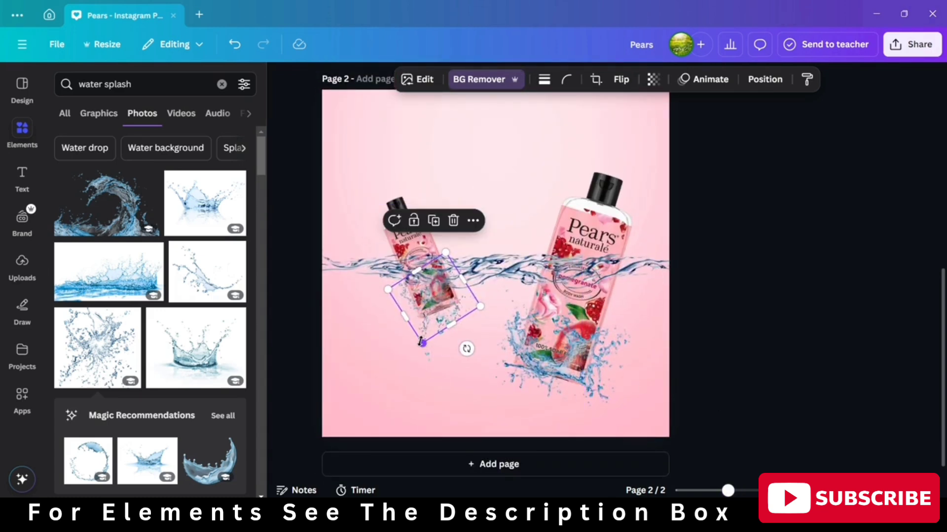
mouse_move(420, 341)
mouse_down()
mouse_move(420, 354)
mouse_move(431, 338)
mouse_up()
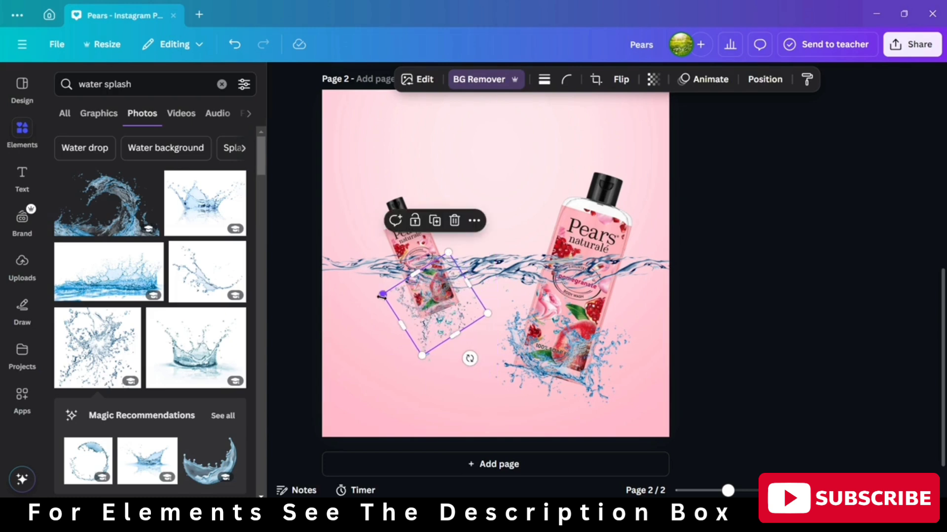
Shift one water-surface layer further left and the other further right so they span the page, then deselect.
drag(351, 276, 283, 279)
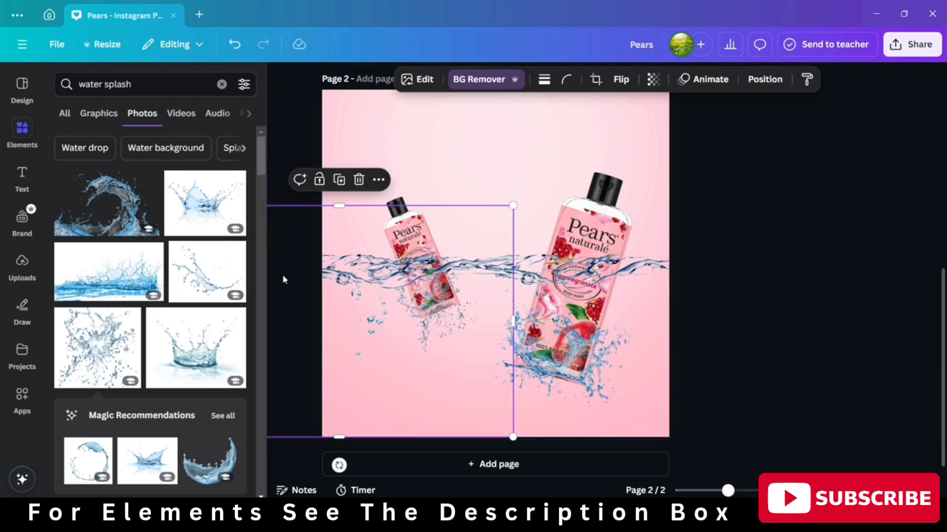
drag(452, 274, 650, 279)
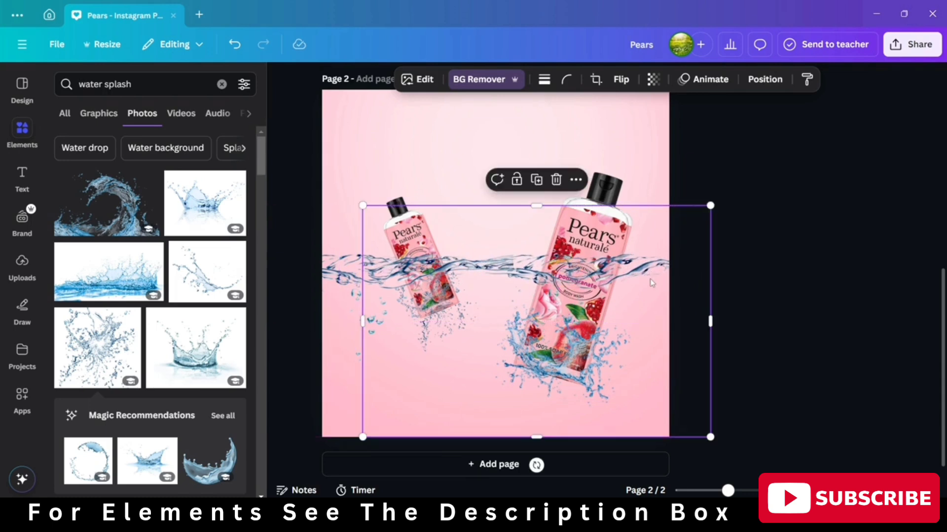
click(817, 332)
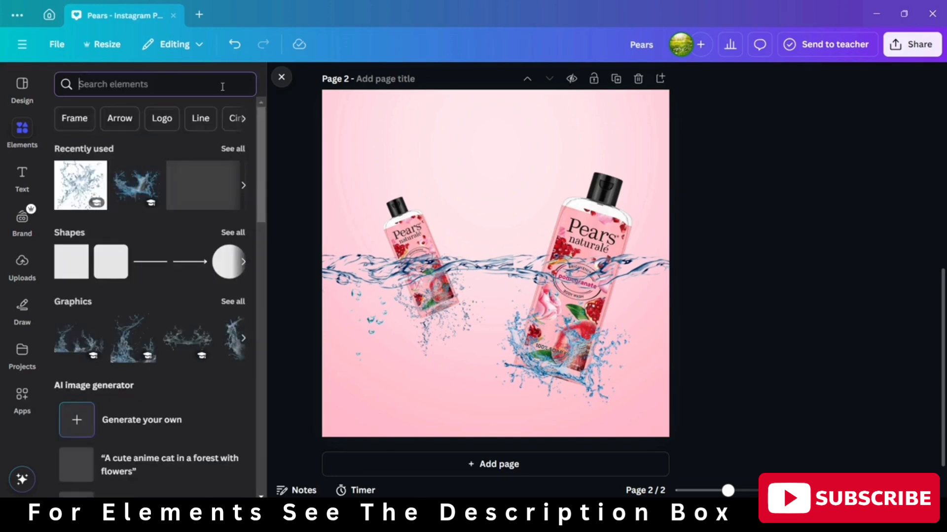
Search the graphics for "order now" and add the round red "ORDER NOW" sticker with the peeled edge to the page.
text(order n)
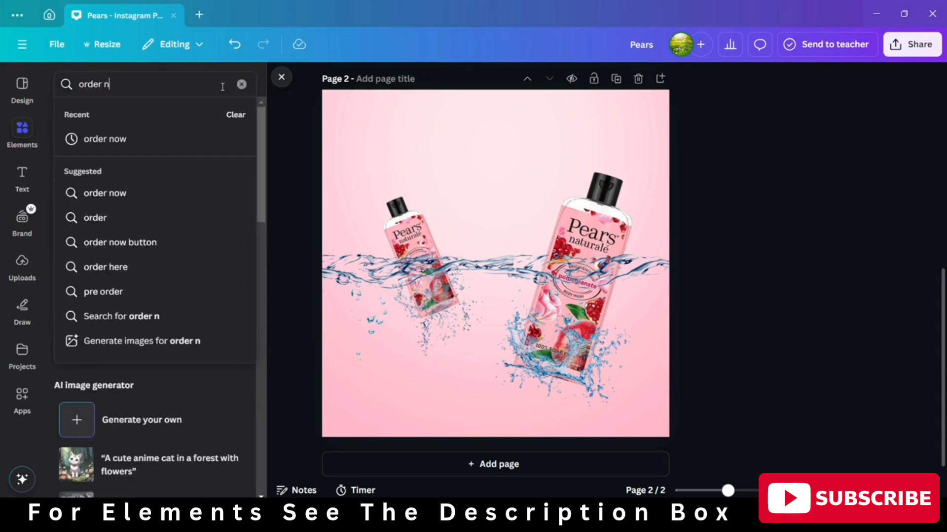
text(ow)
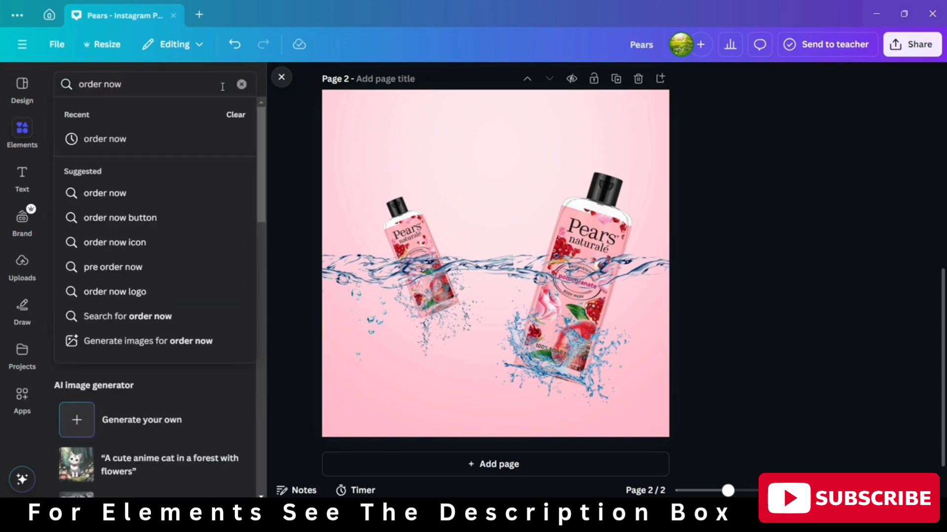
click(102, 144)
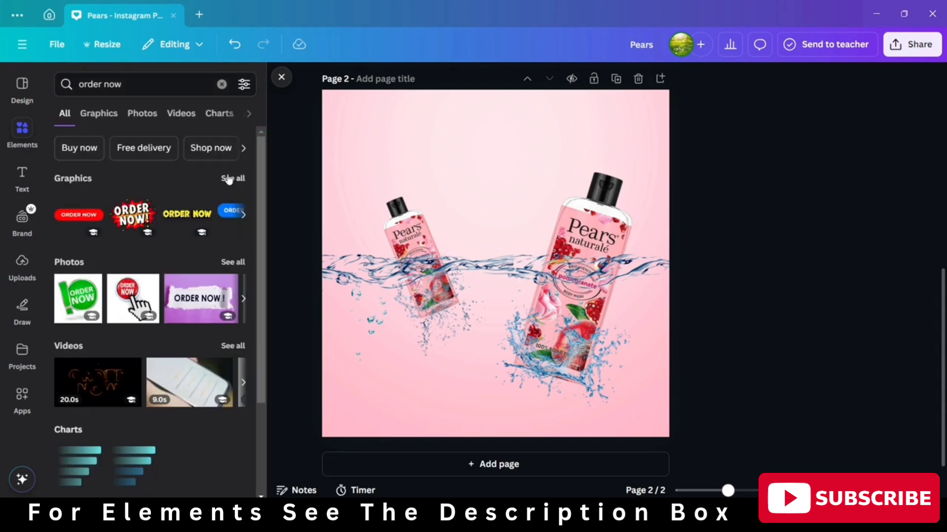
click(229, 180)
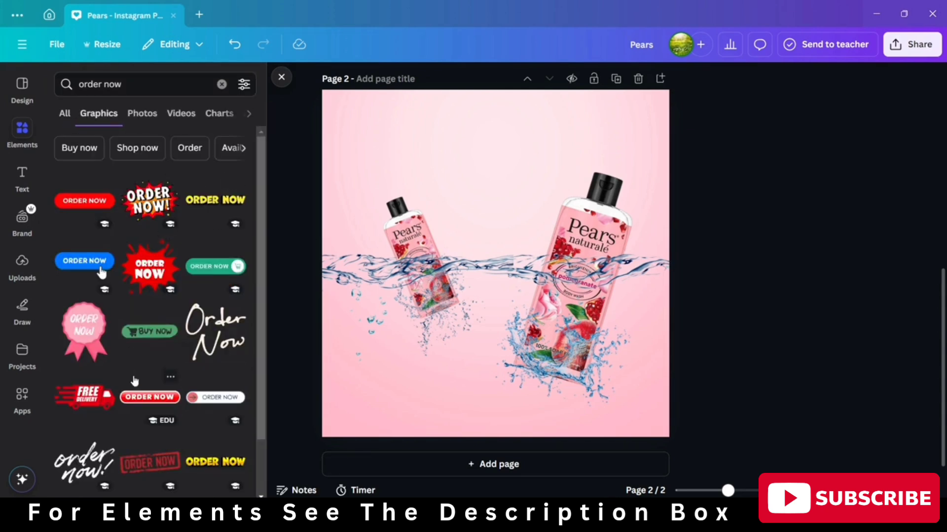
scroll(135, 380, down, 4)
scroll(134, 380, down, 2)
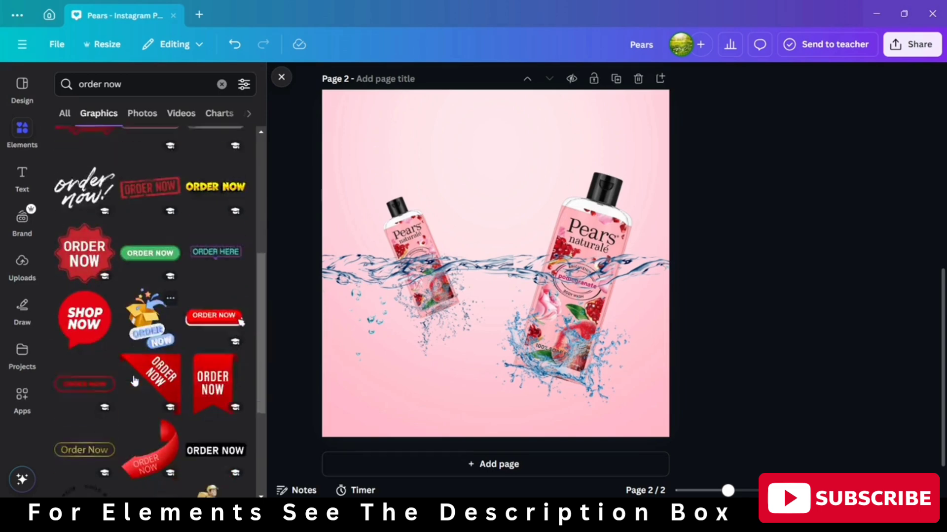
scroll(135, 380, down, 3)
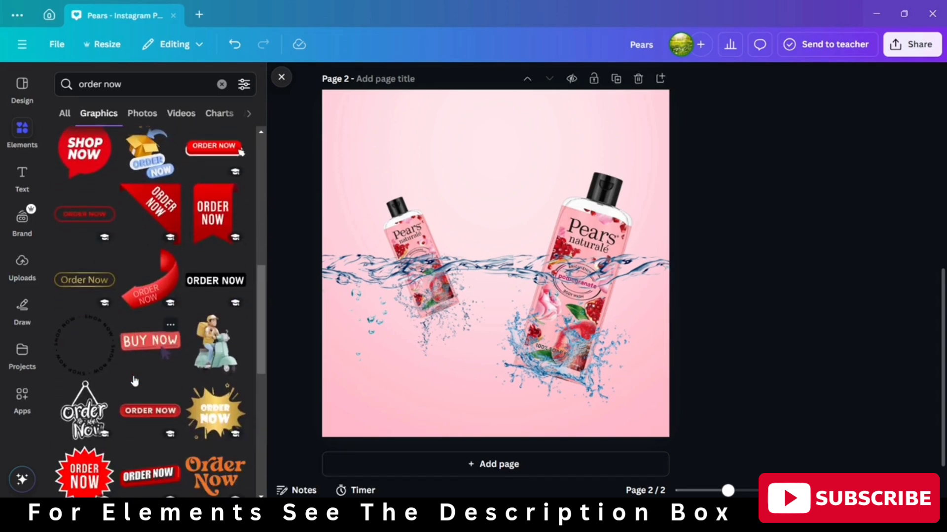
scroll(135, 380, down, 5)
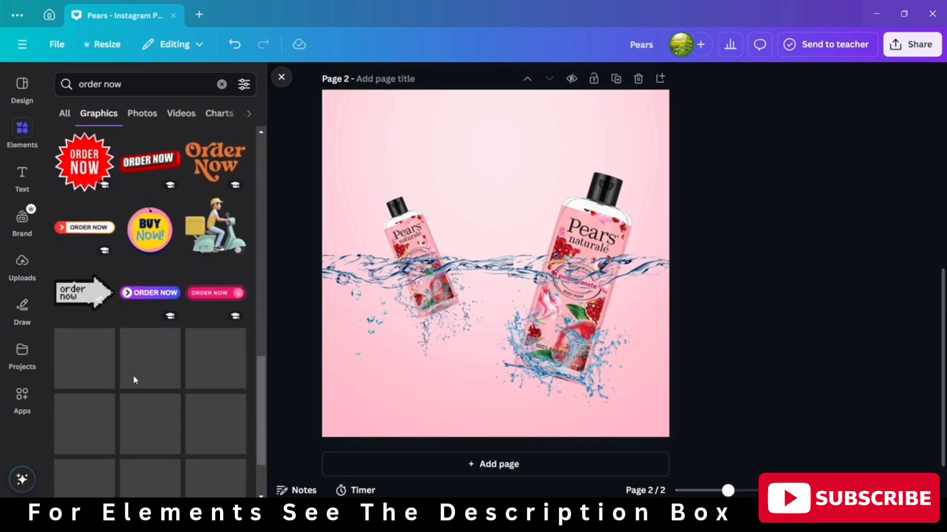
scroll(134, 380, down, 1)
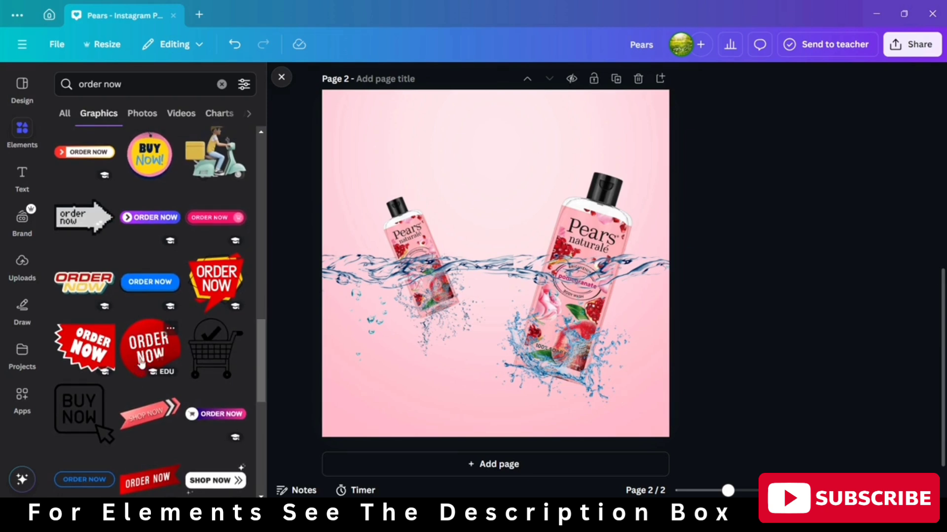
click(143, 362)
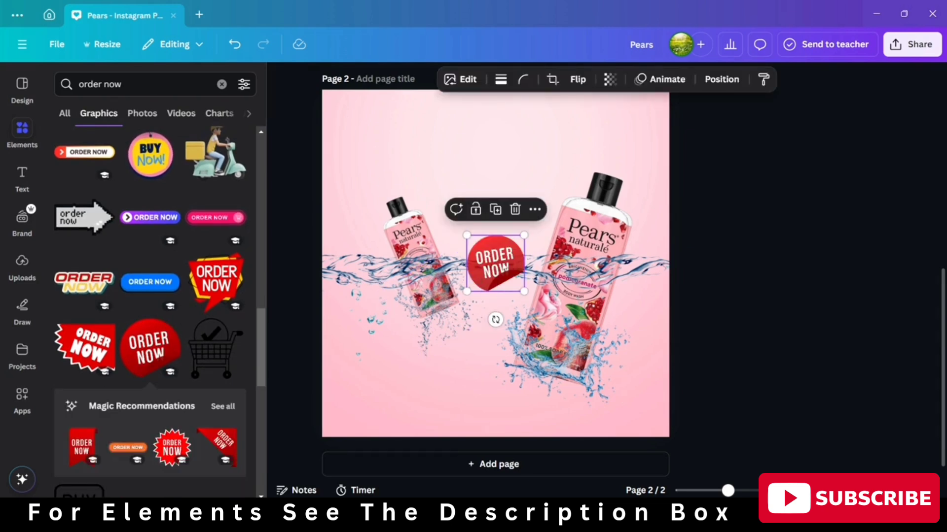
Nudge the order-now sticker slightly upward between the bottles and move its layer directly above the background, behind the water and bottles.
drag(501, 261, 501, 252)
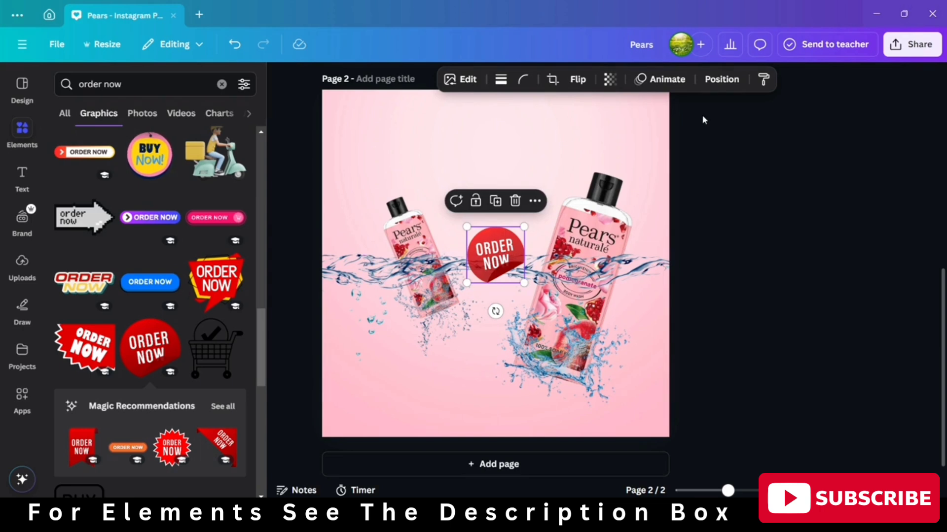
click(721, 79)
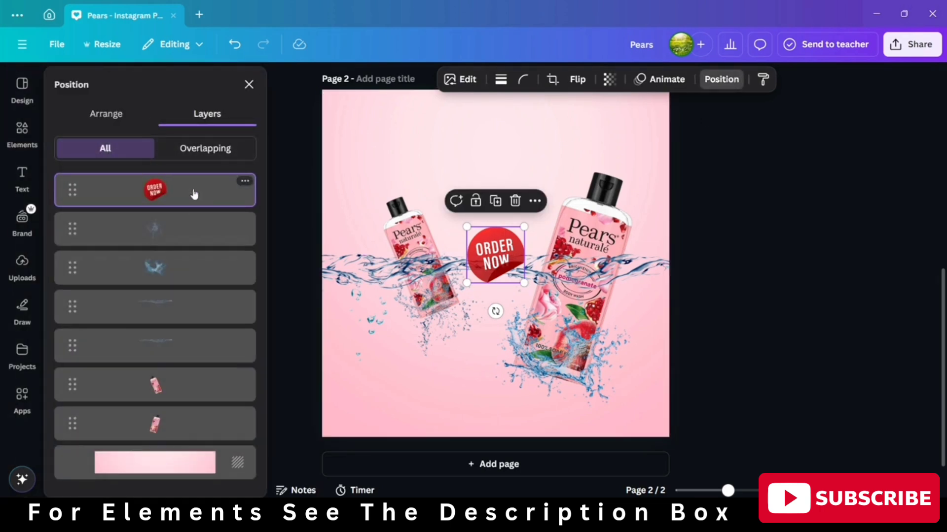
drag(193, 194, 191, 442)
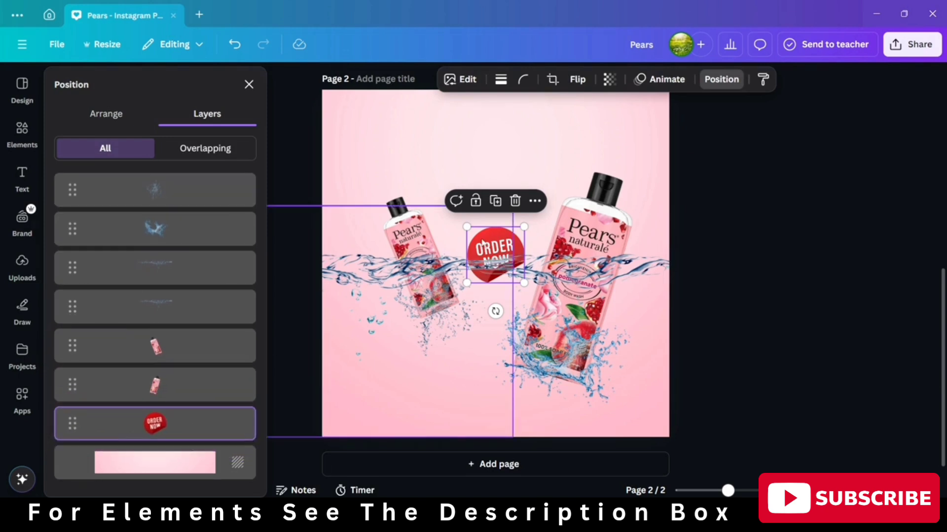
Shift the order-now sticker slightly up and to the left, rotate it a little counter-clockwise, and close the layer list.
drag(483, 241, 479, 232)
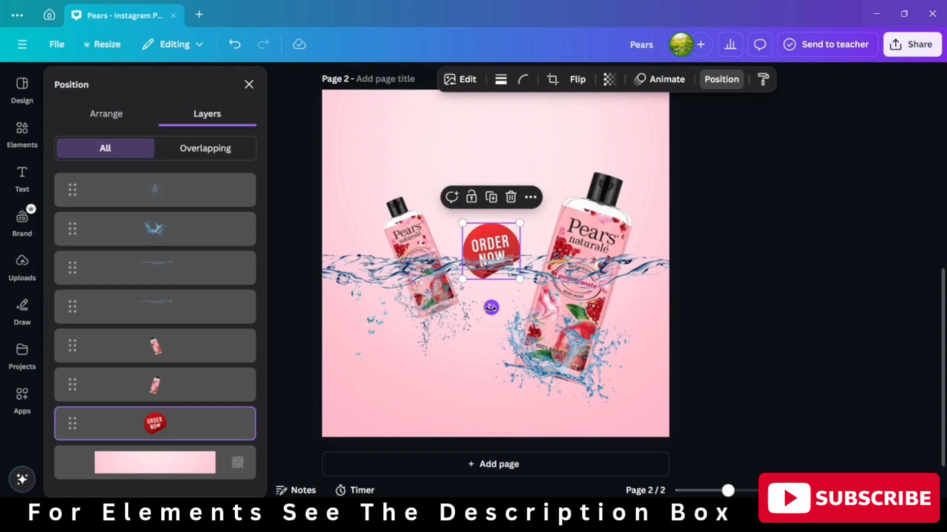
mouse_move(490, 308)
mouse_down()
mouse_move(525, 336)
mouse_move(498, 308)
mouse_up()
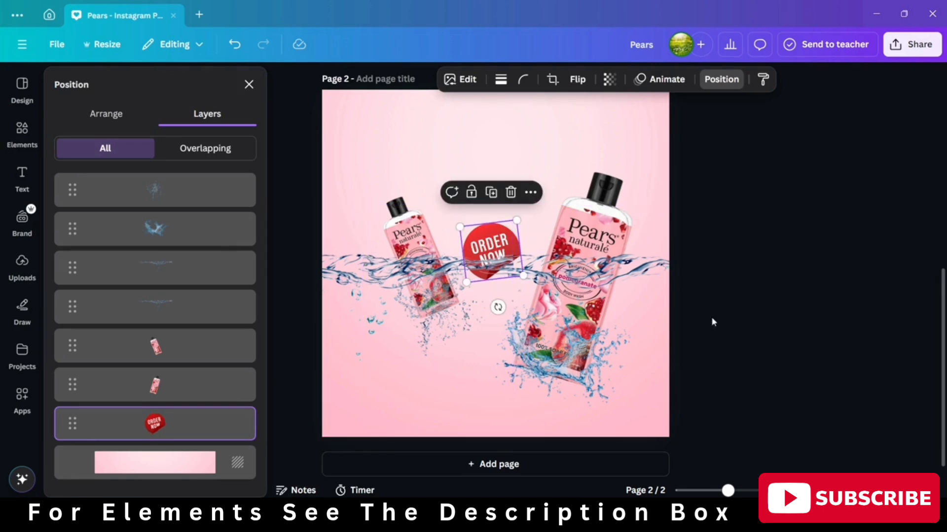
key(Escape)
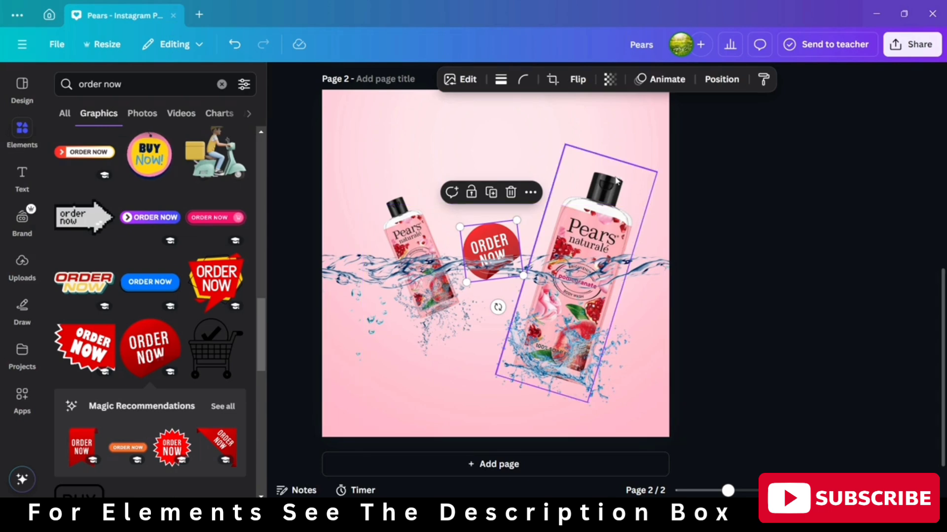
Apply the warm Sangri filter to the large bottle.
click(592, 237)
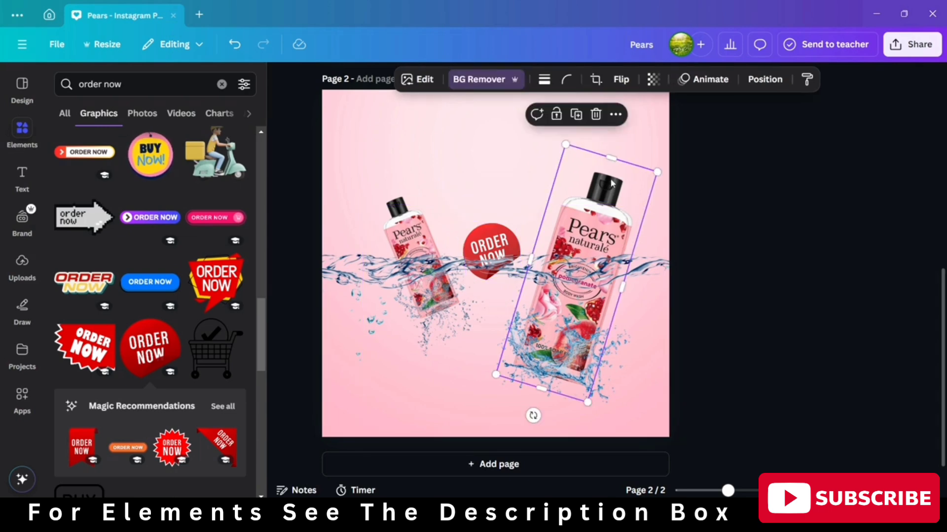
click(419, 80)
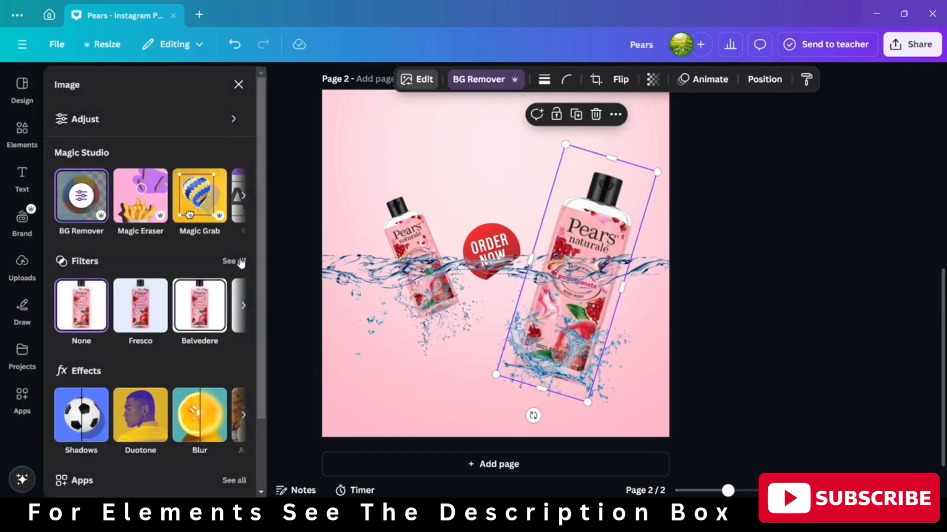
click(227, 270)
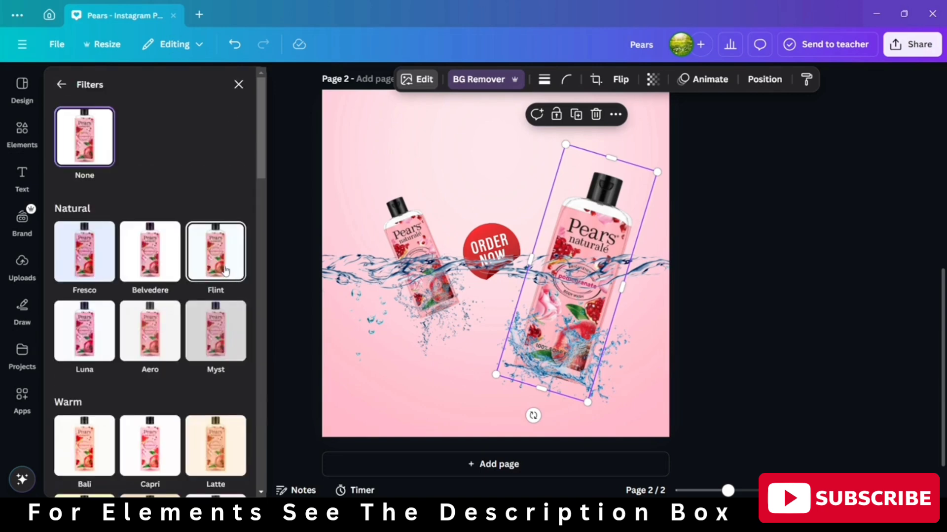
scroll(201, 363, down, 5)
click(219, 294)
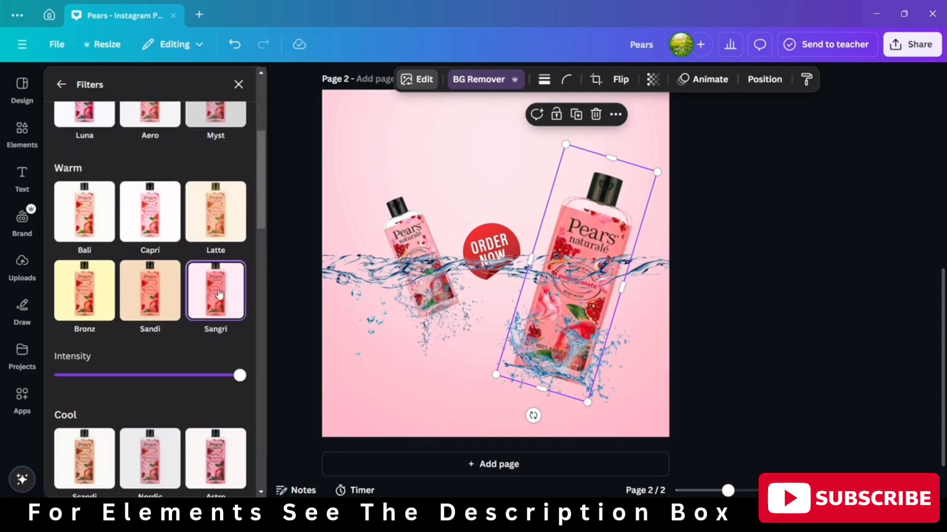
Apply the same Sangri filter to the small bottle, then deselect it.
drag(270, 205, 514, 429)
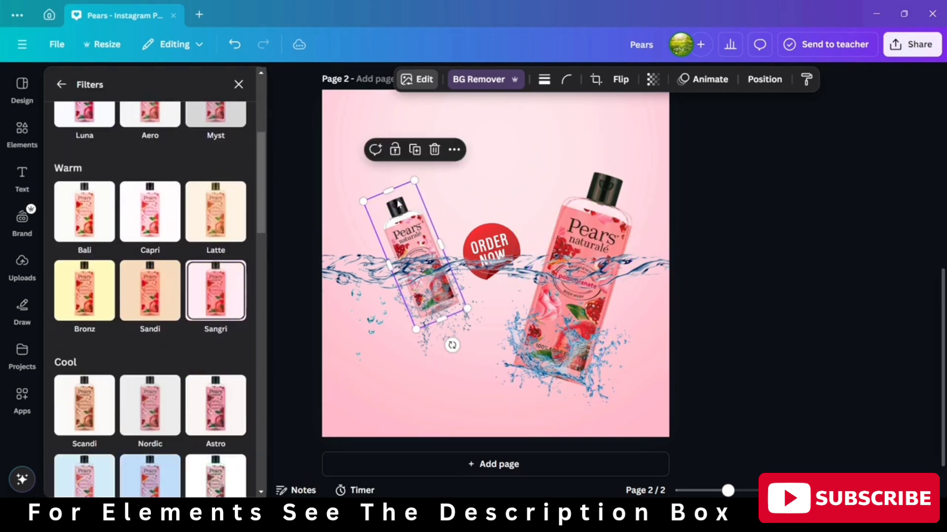
click(216, 291)
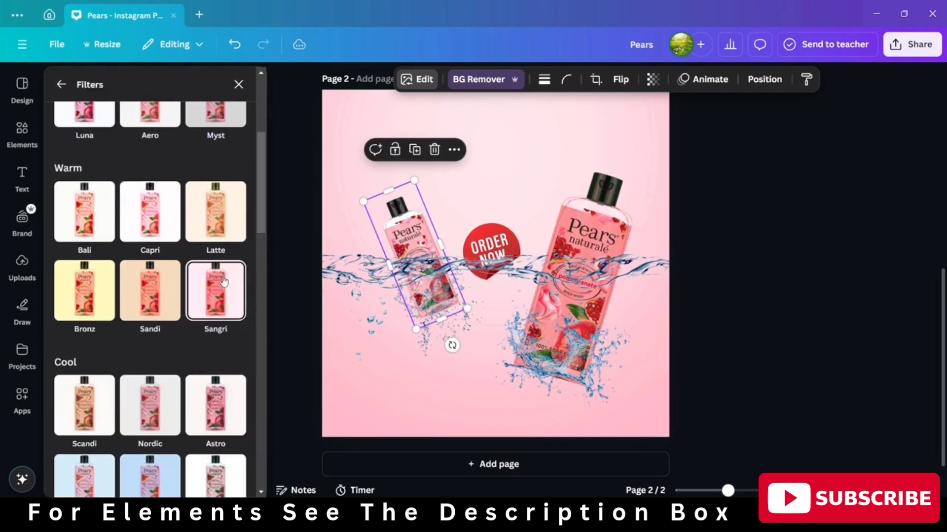
click(809, 320)
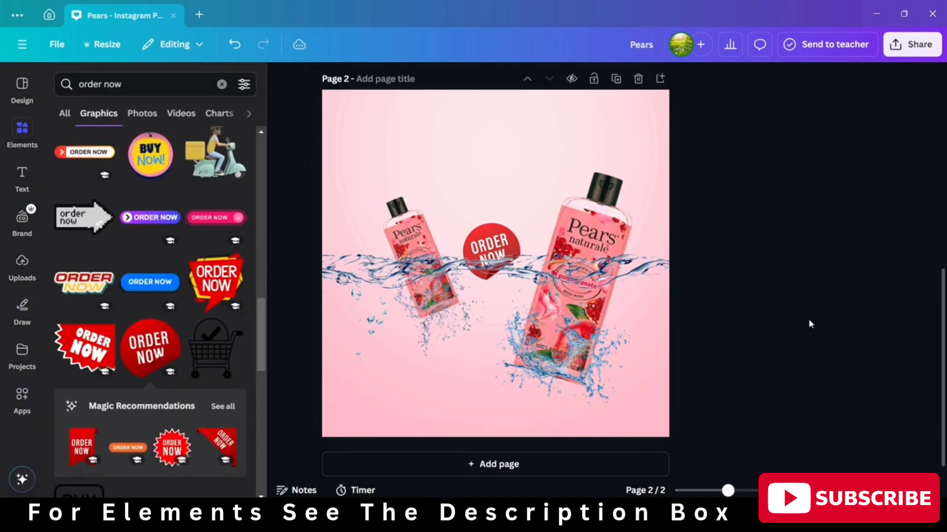
Add a heading to the page with the text "Let's Reveal Your".
click(21, 169)
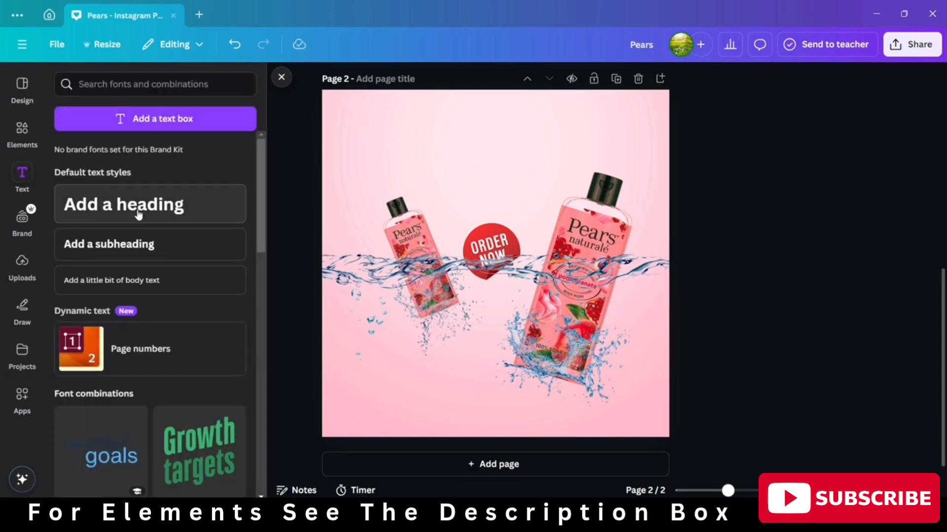
click(138, 216)
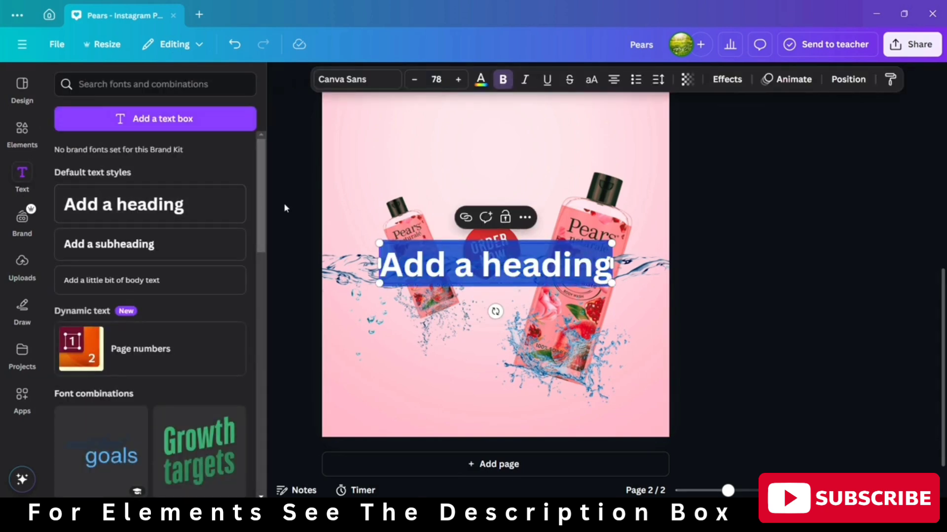
text(Let)
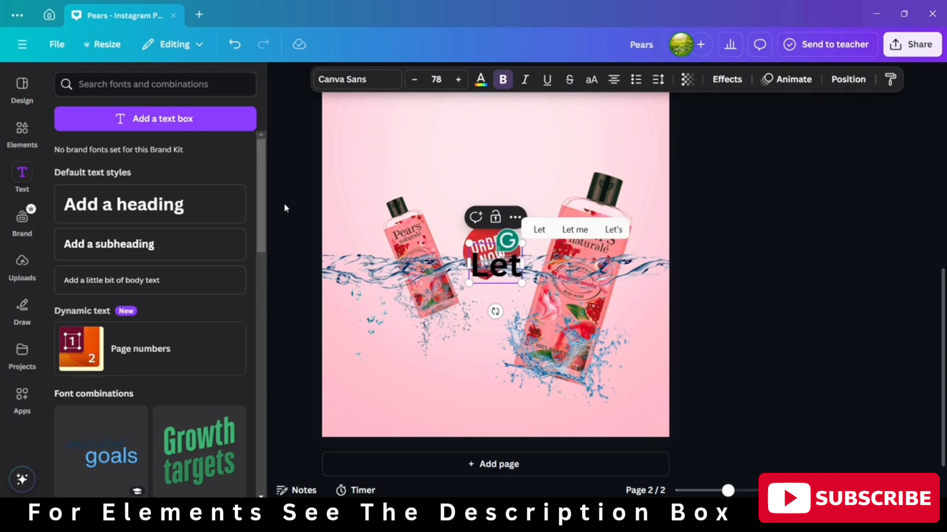
text('s)
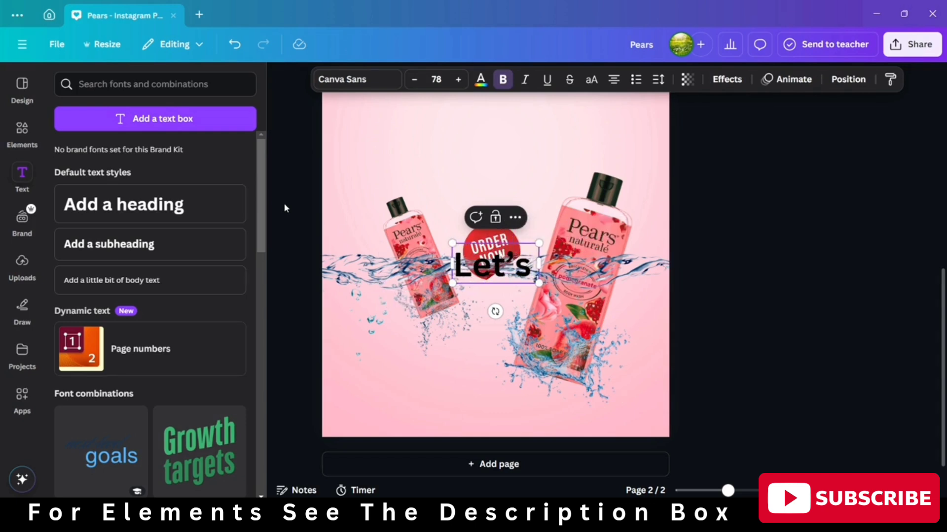
text( Re)
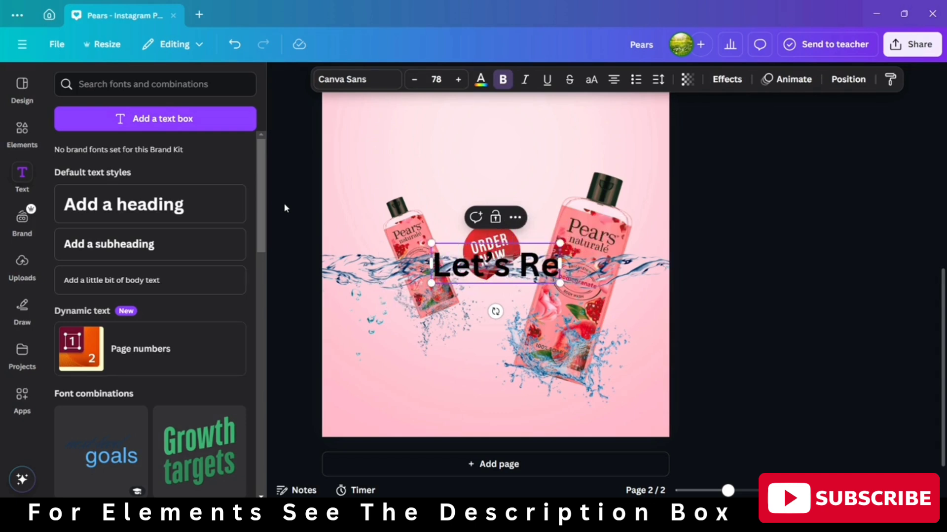
text(veal)
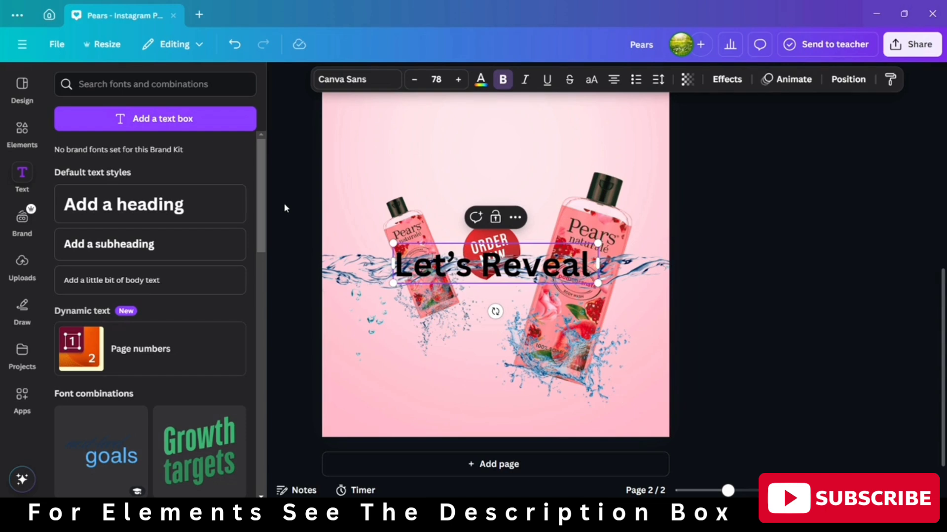
text( YOUR)
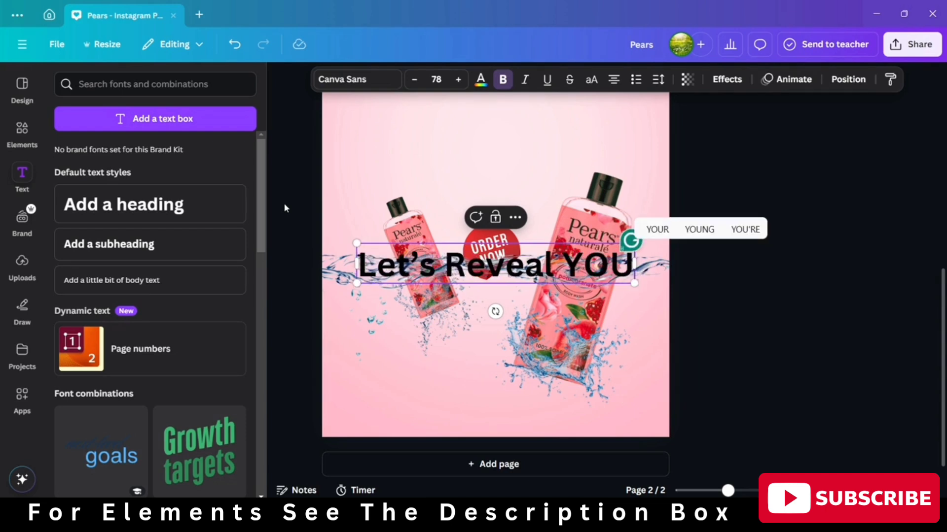
key(BackSpace)
key(BackSpace)
key(BackSpace)
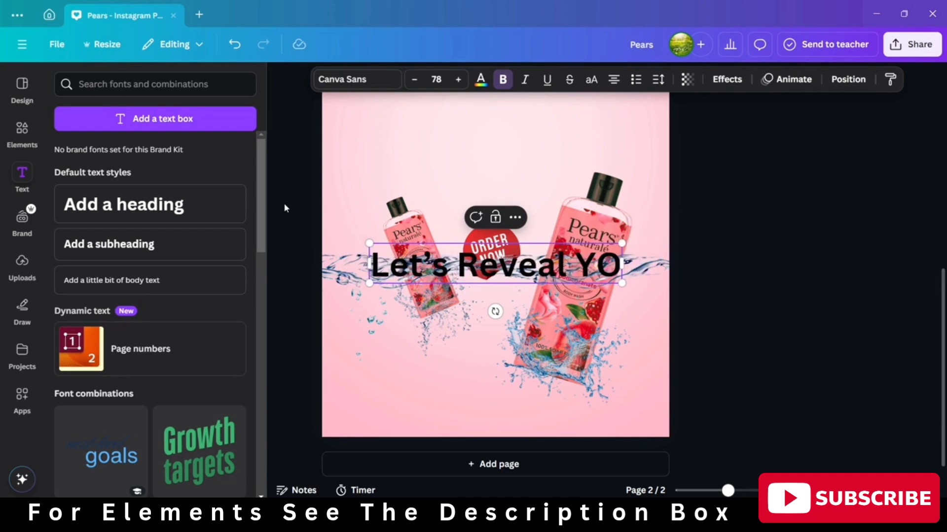
text(our)
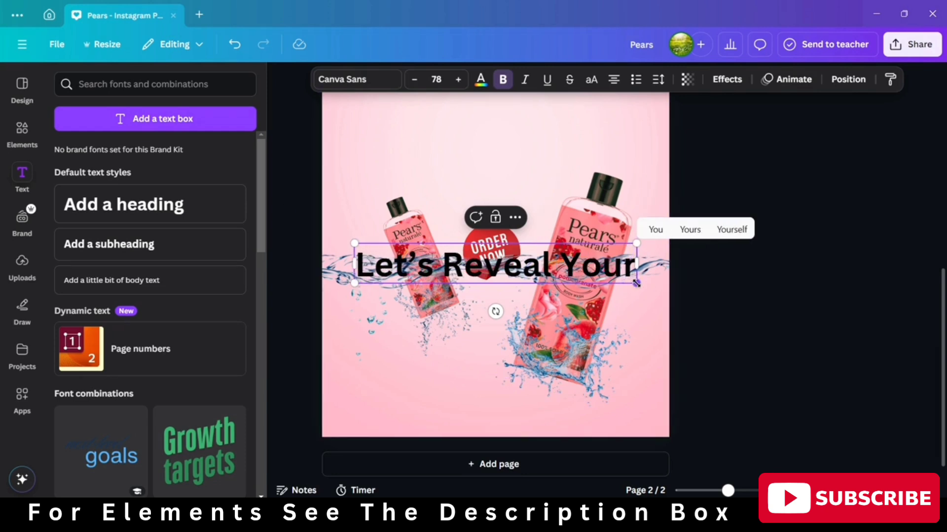
Shrink the heading to size 49.2 in the page's upper-left area and set its font to Arial.
drag(637, 283, 532, 269)
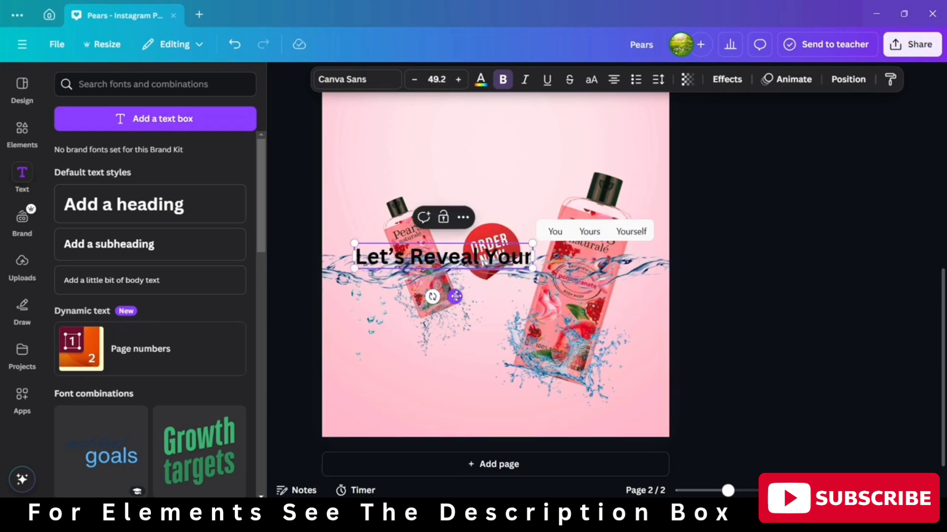
drag(455, 296, 440, 161)
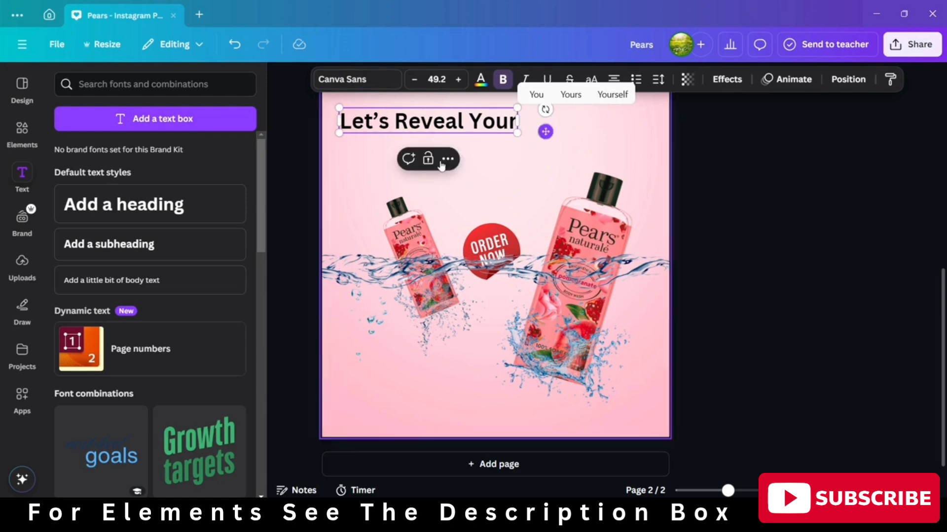
click(376, 84)
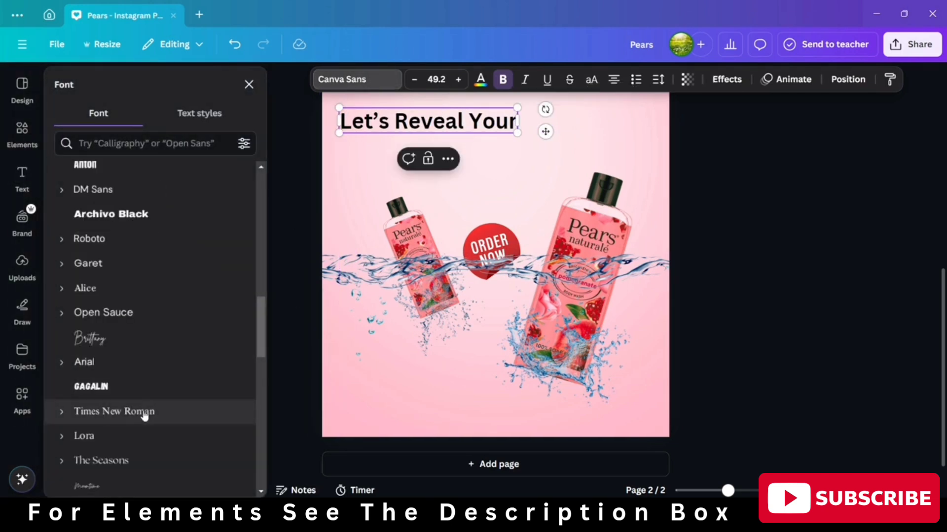
click(91, 362)
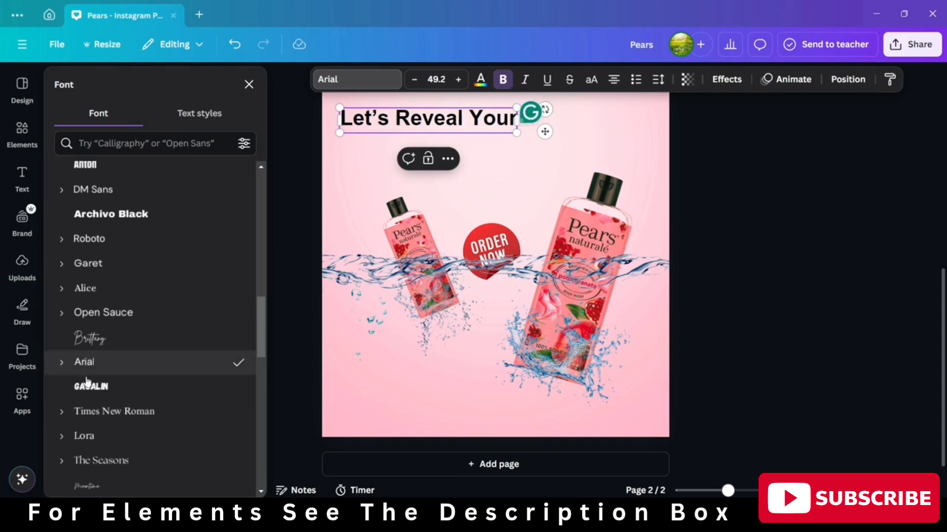
Set the "Let's Reveal Your" heading's font to Times New Roman and enlarge it to size 61.2.
click(93, 392)
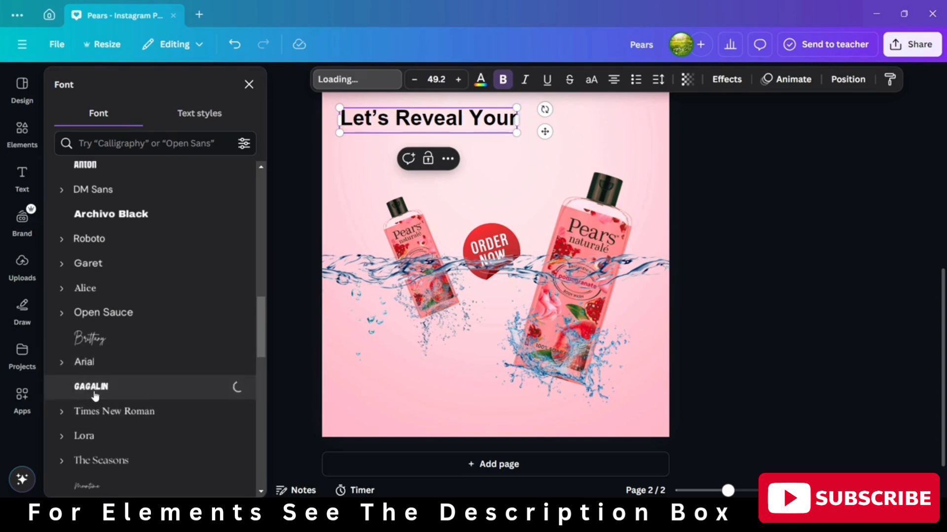
click(110, 414)
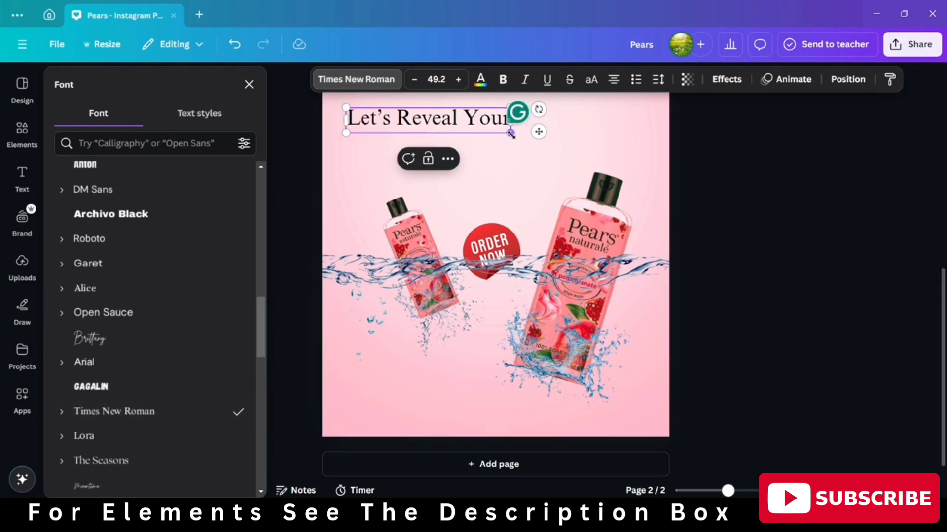
drag(510, 133, 550, 139)
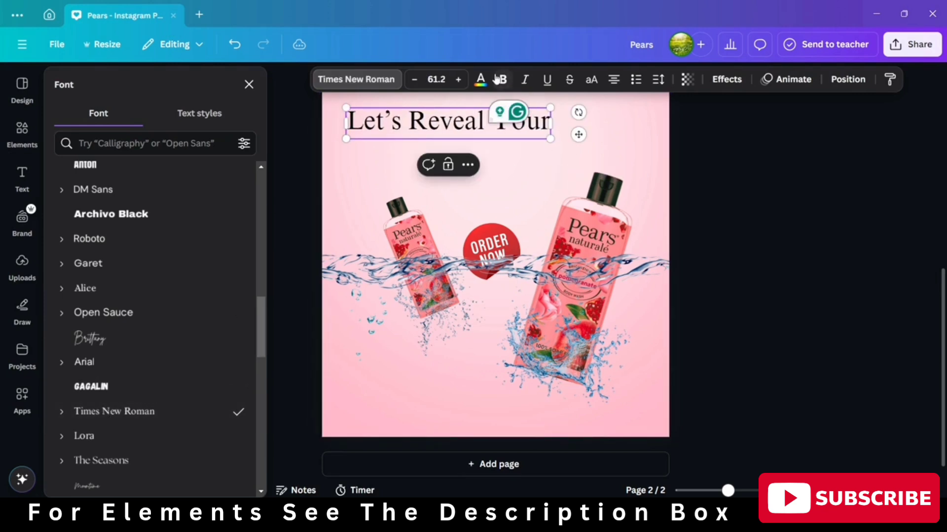
Recolour the heading with the pinkish-red document colour, apply the change to all matching colours, and deselect the heading.
click(481, 80)
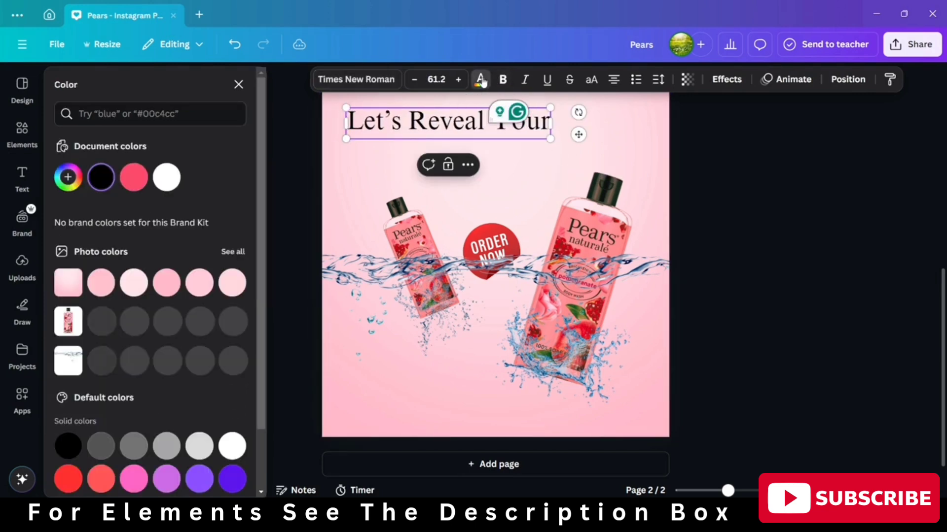
click(131, 181)
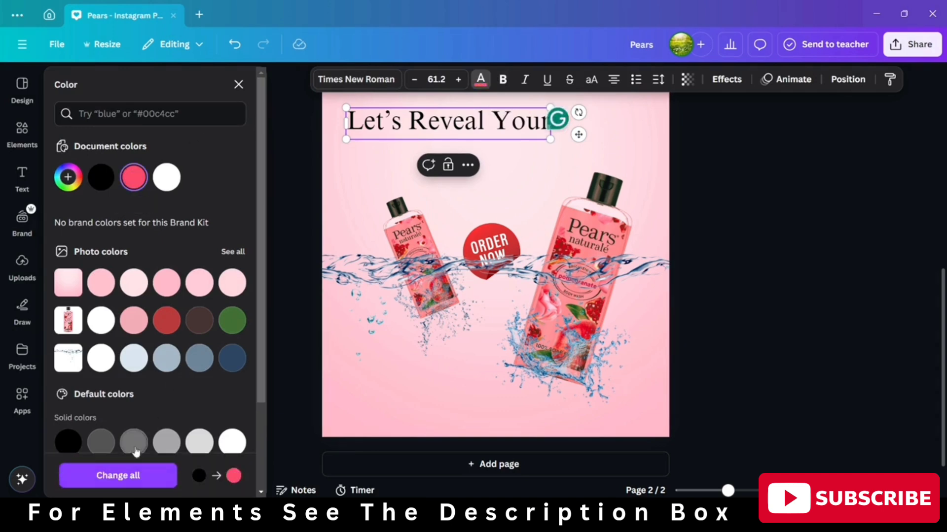
click(126, 475)
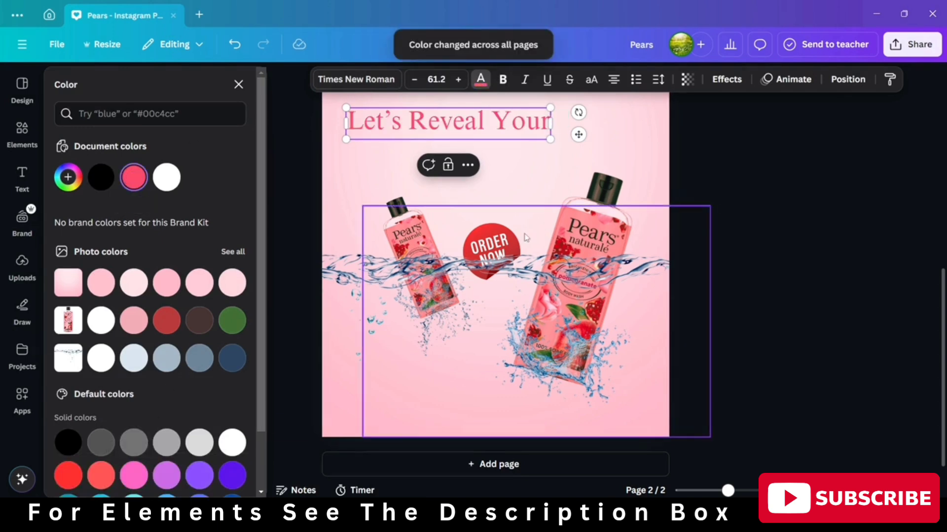
click(815, 215)
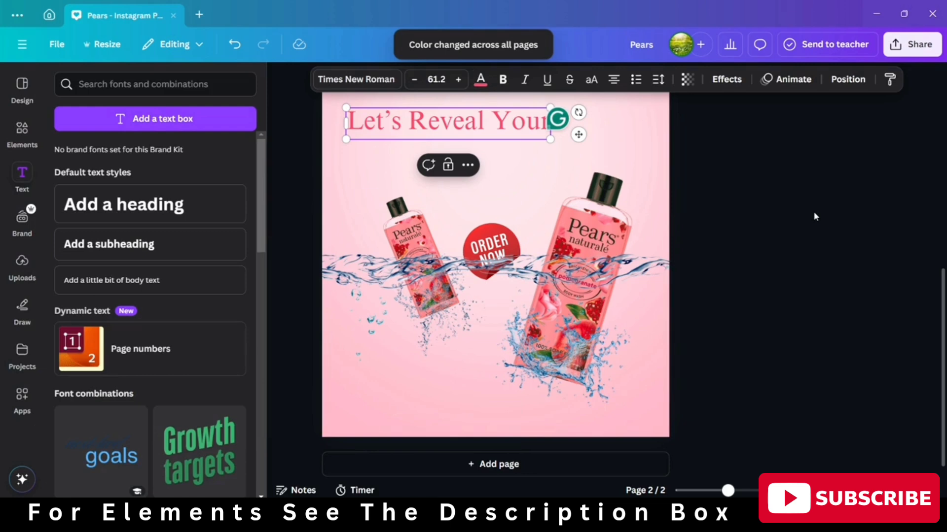
click(761, 193)
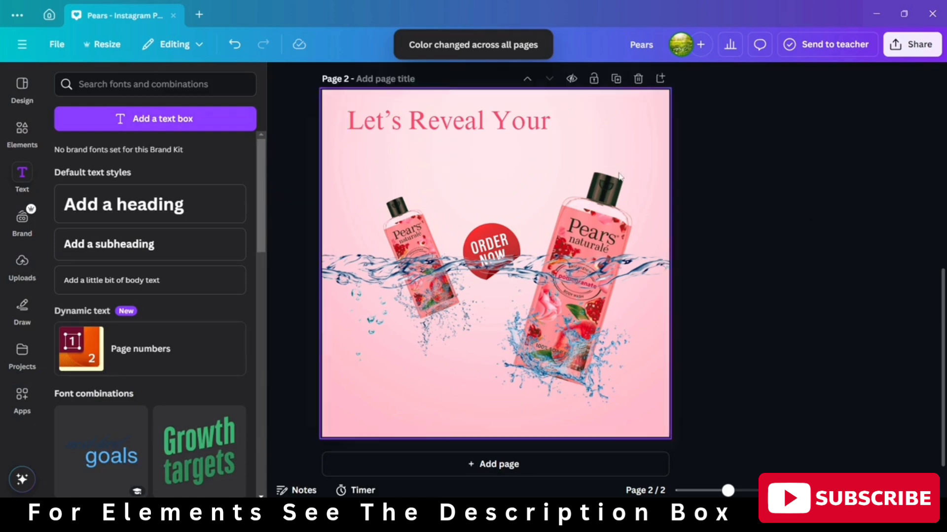
Duplicate the "Let's Reveal Your" heading and place the copy directly beneath the original.
click(477, 112)
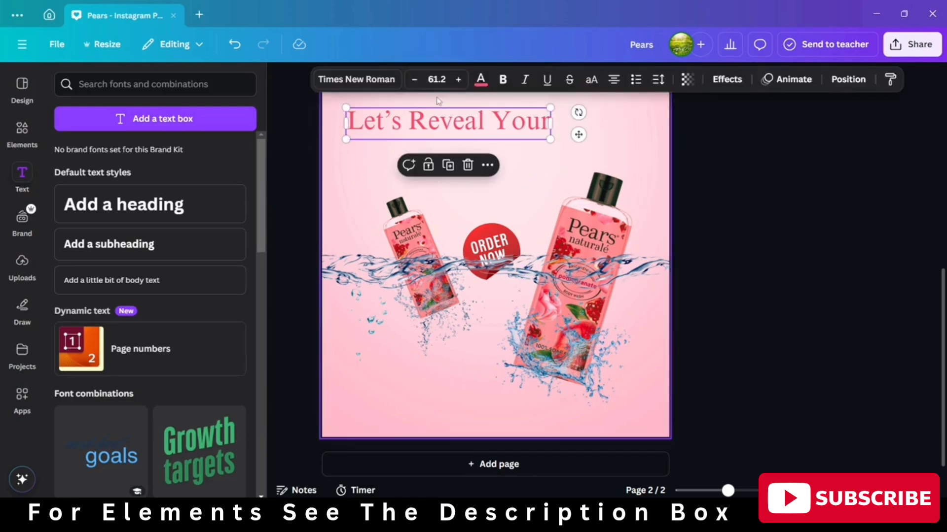
click(450, 166)
drag(447, 130, 444, 162)
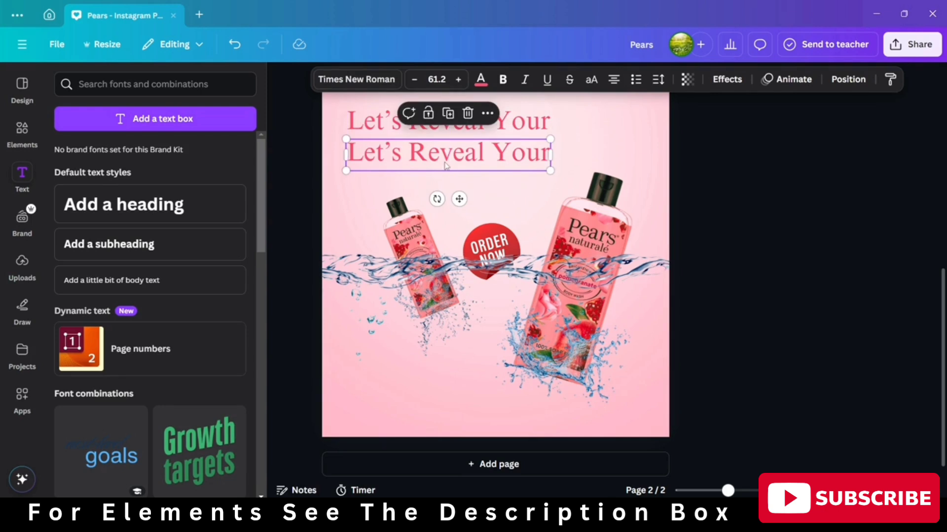
Replace the duplicated heading's text with "Radiant Beauty".
double_click(445, 162)
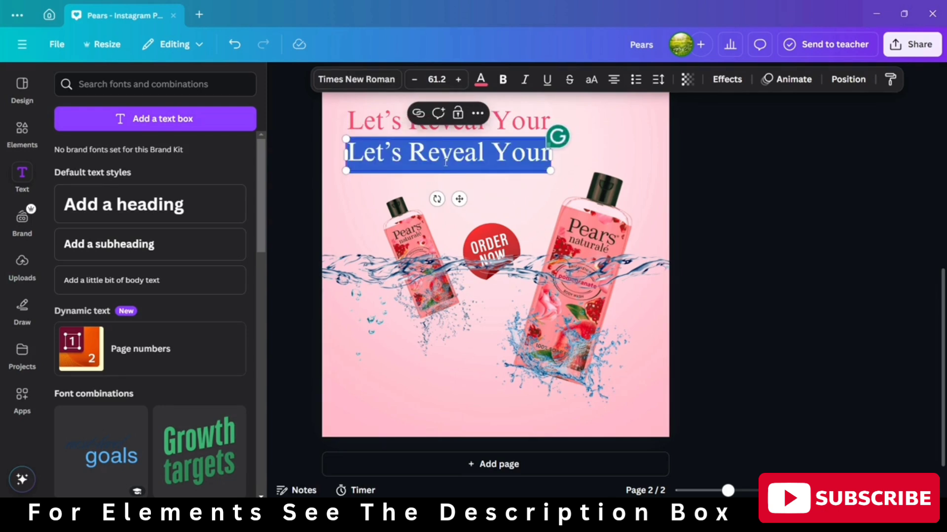
text(Radi)
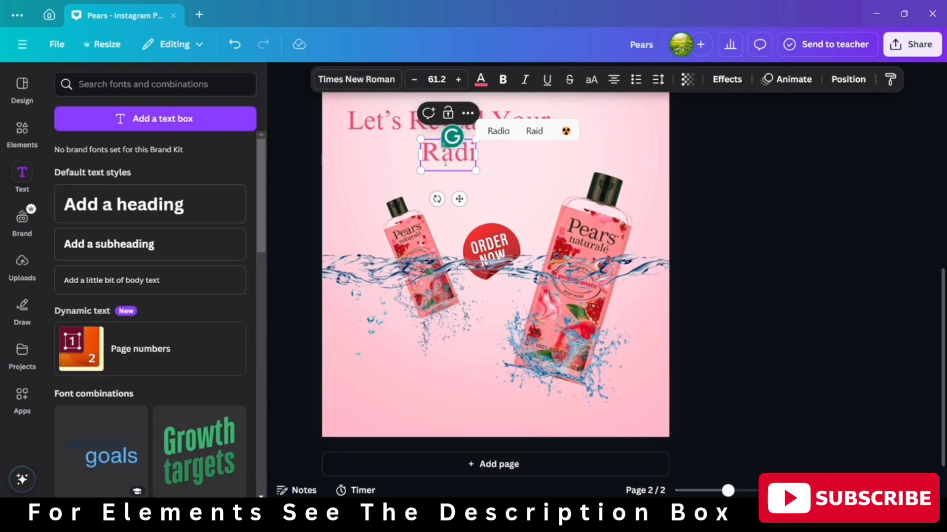
text(e)
key(BackSpace)
text(a)
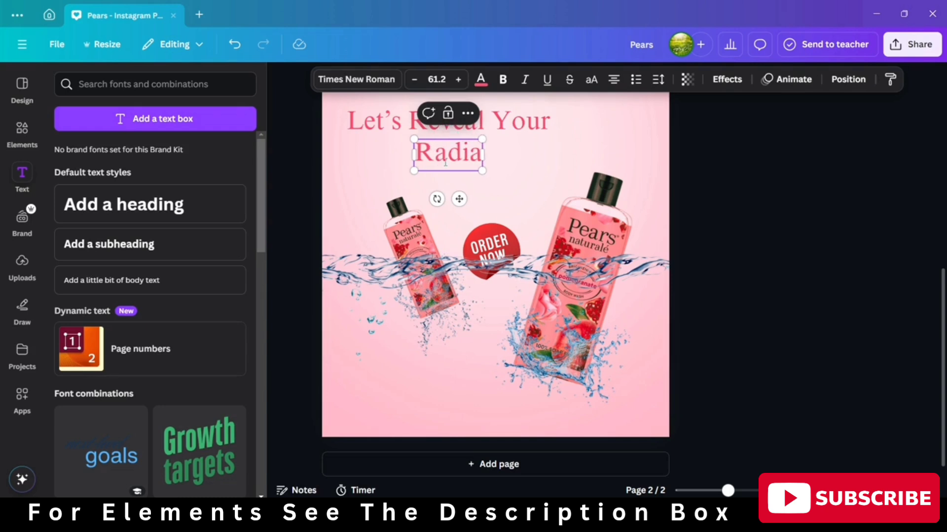
text(nt B)
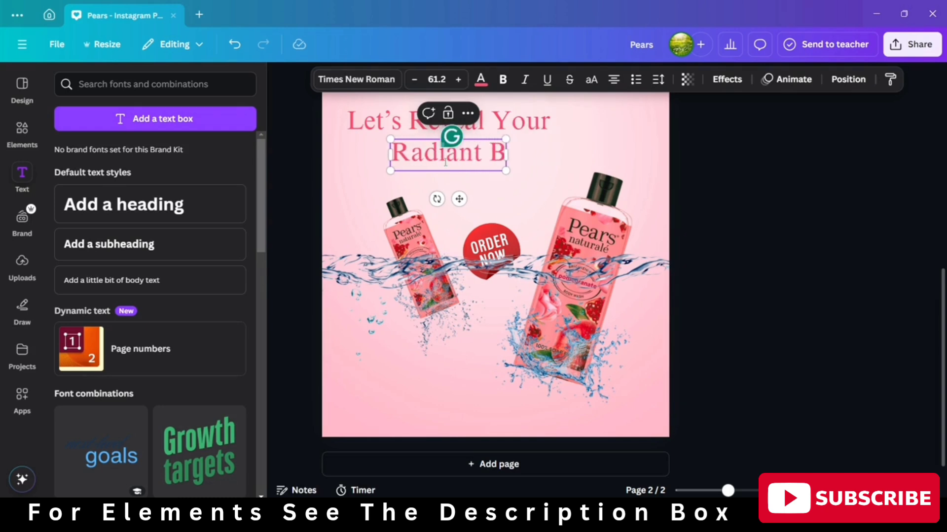
text(eauty)
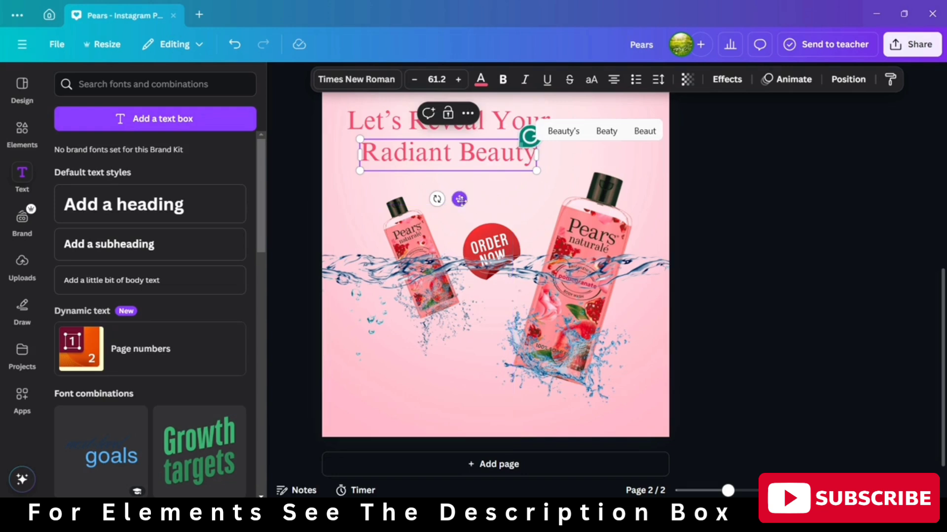
Shrink the "Radiant Beauty" line to size 52.6 and position it under the first heading line.
drag(460, 199, 447, 199)
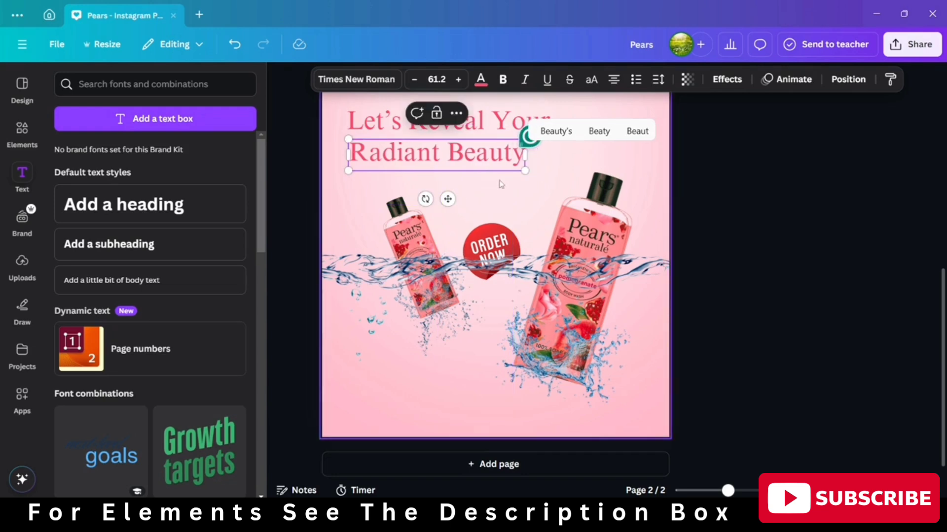
drag(524, 171, 491, 165)
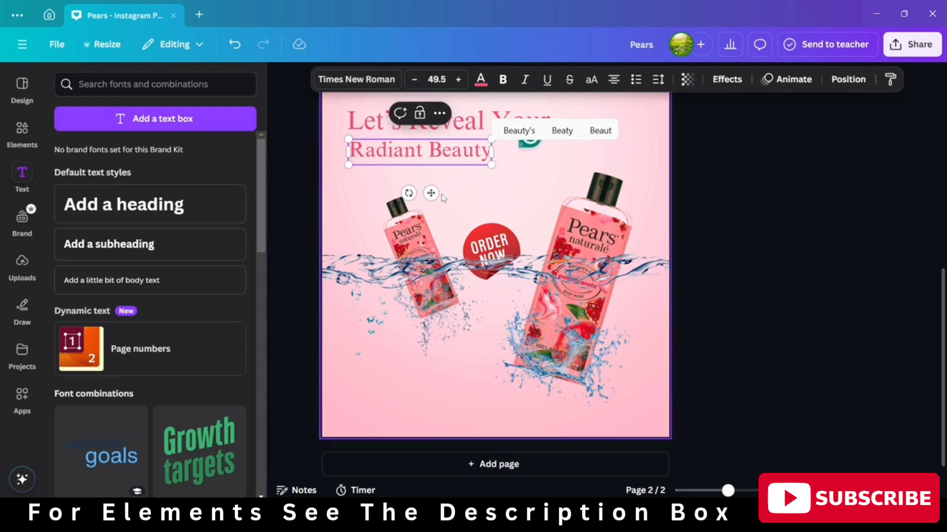
drag(431, 193, 448, 197)
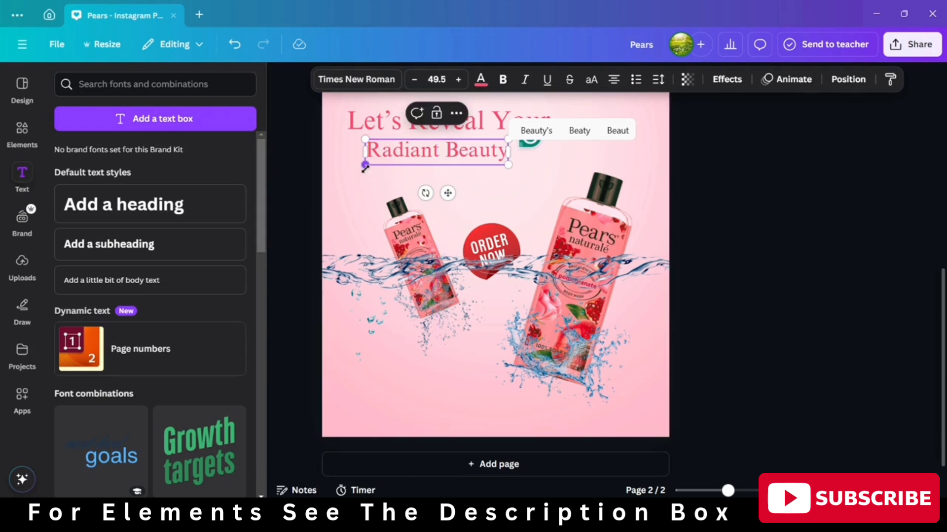
drag(365, 165, 357, 177)
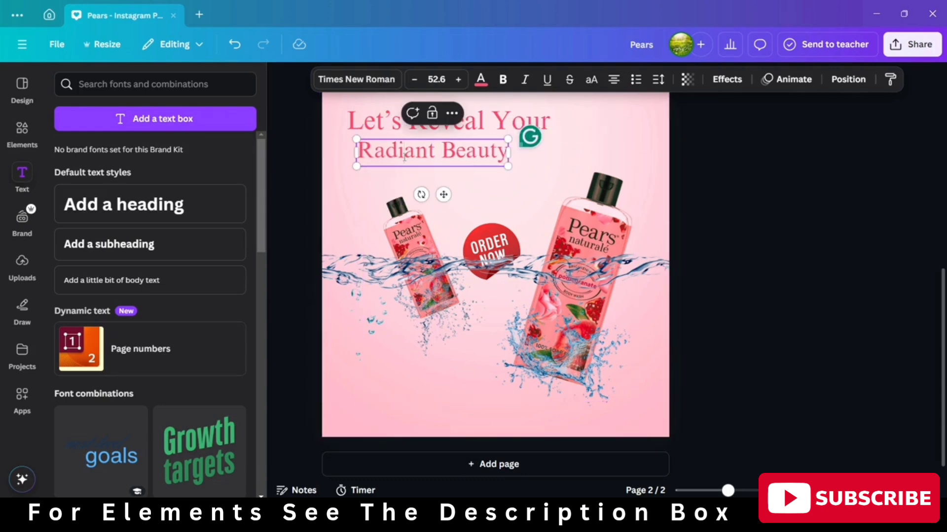
Make "Radiant Beauty" bold at size 54.9 and centre it beneath the first heading line.
double_click(404, 156)
click(492, 207)
click(473, 159)
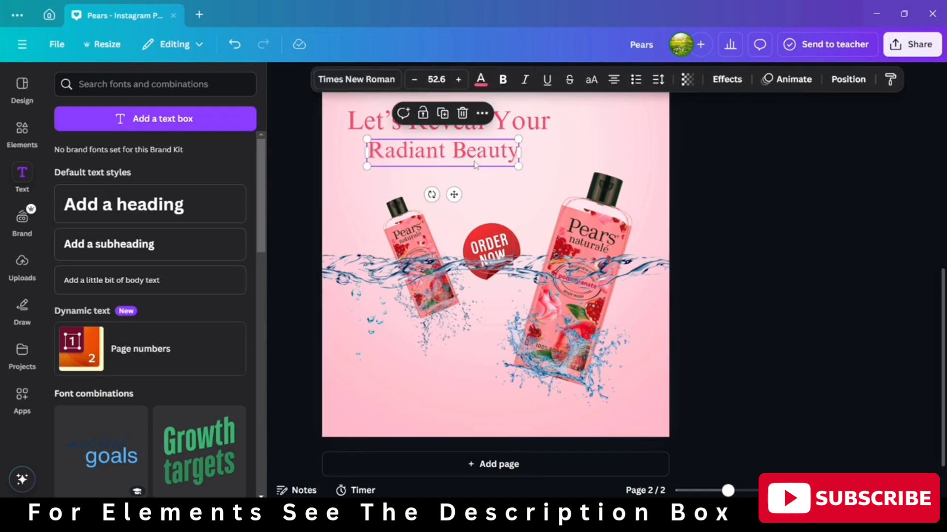
click(504, 85)
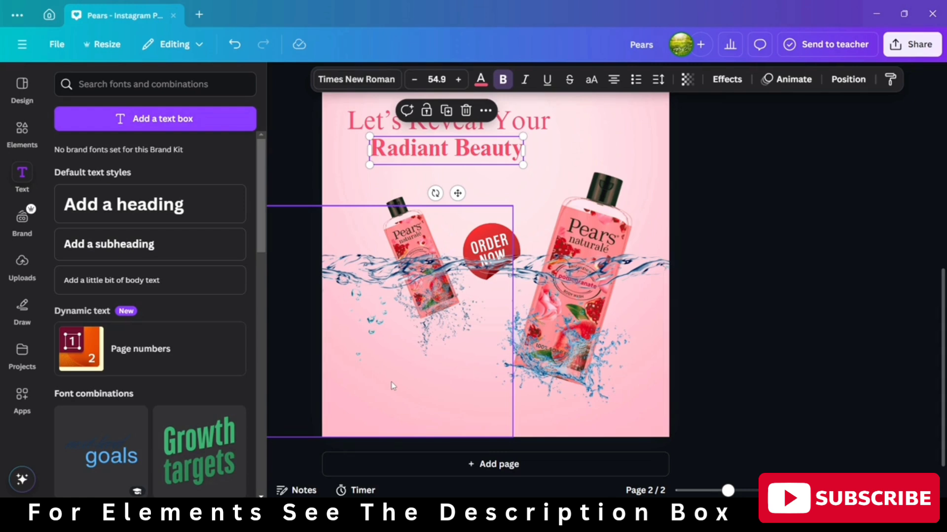
Search the elements library for "pink rose" and list all matching photos.
click(20, 132)
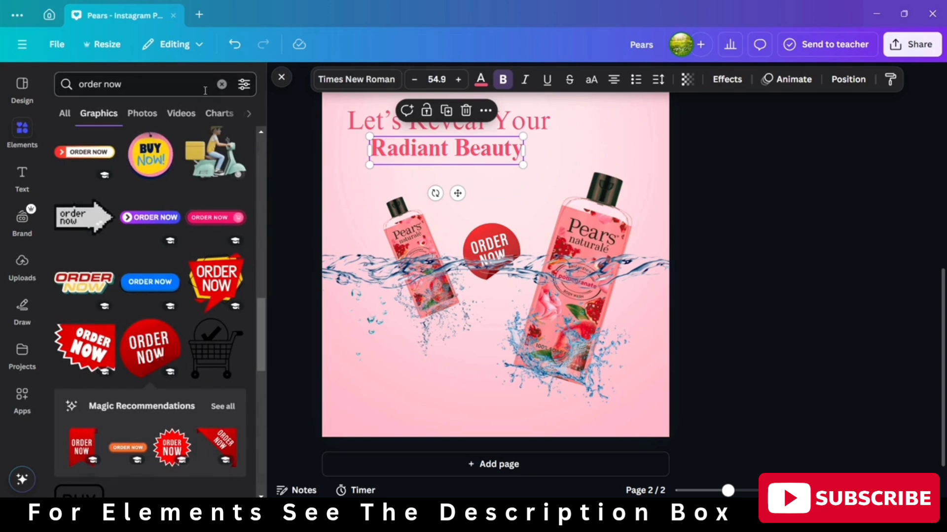
click(221, 85)
text(p)
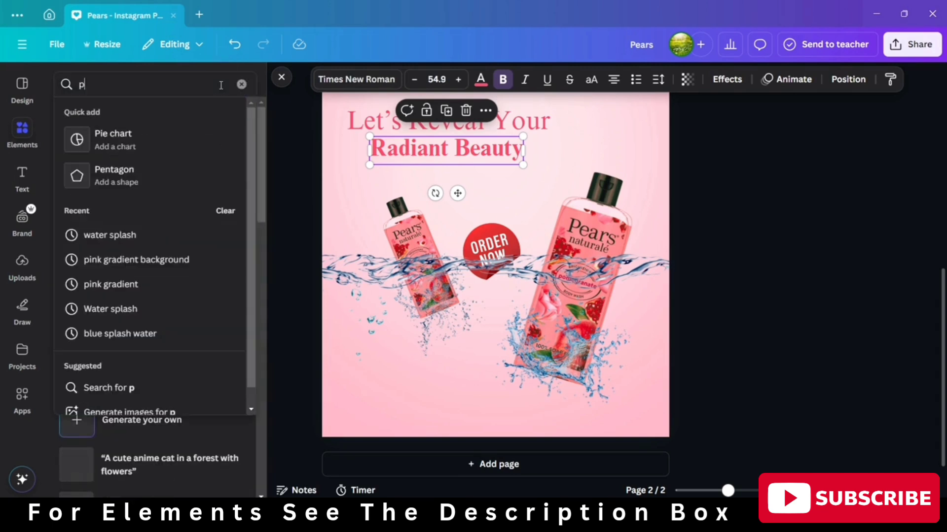
text(ink ros)
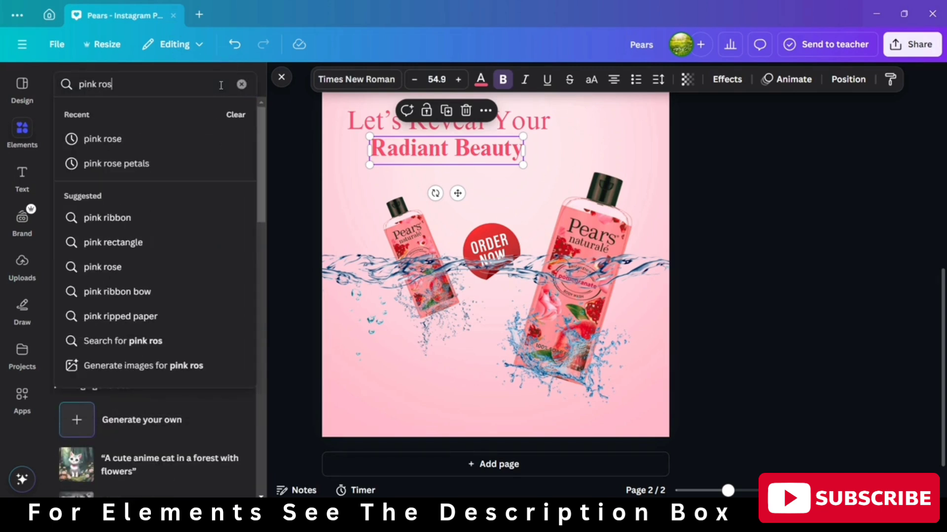
text(e)
key(Return)
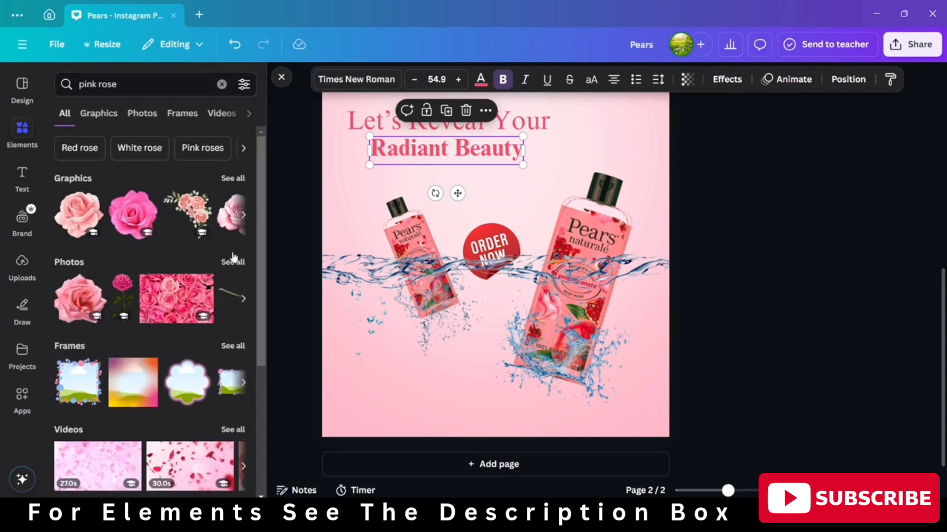
click(232, 261)
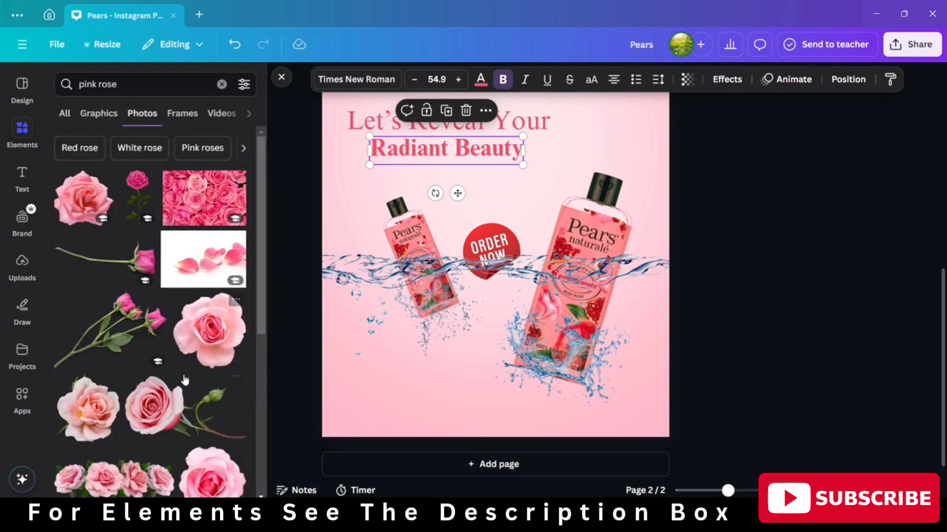
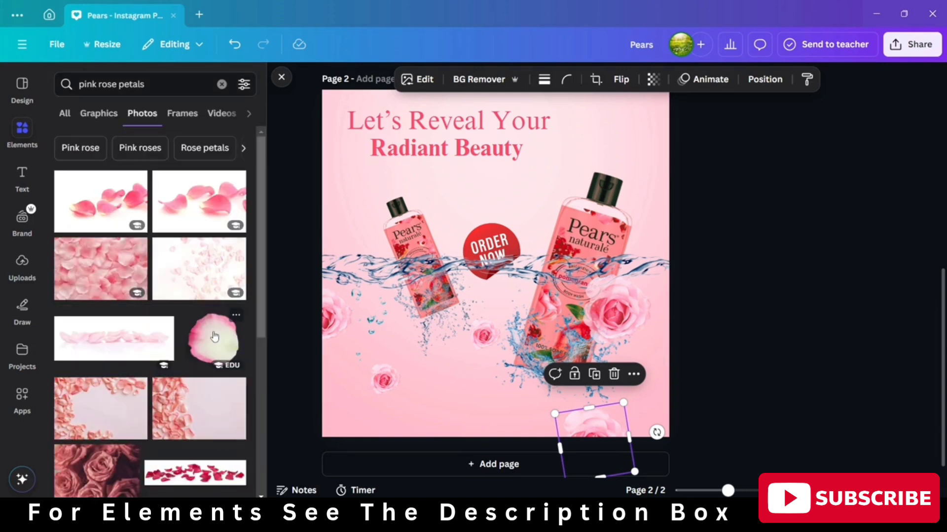
Add the single pink-and-white petal photo, shrink and tilt it, and place it below the small bottle.
click(203, 341)
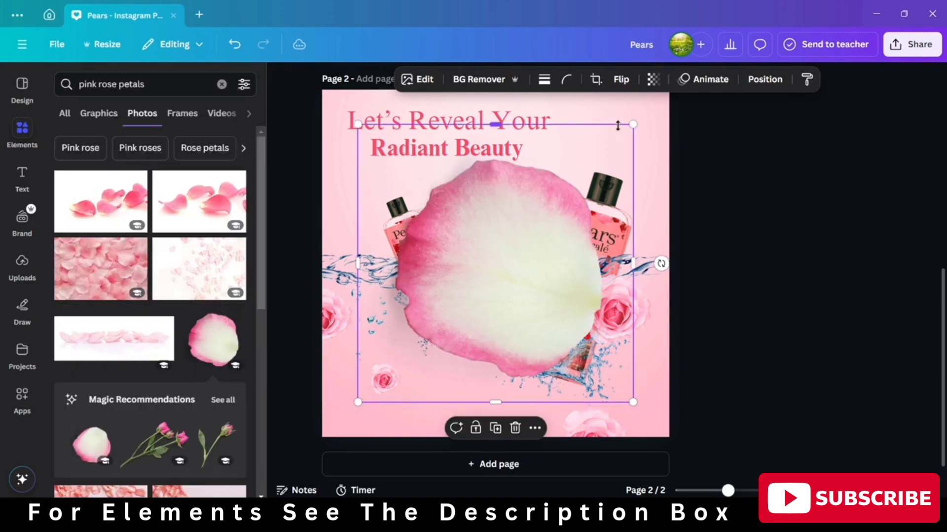
drag(633, 124, 398, 345)
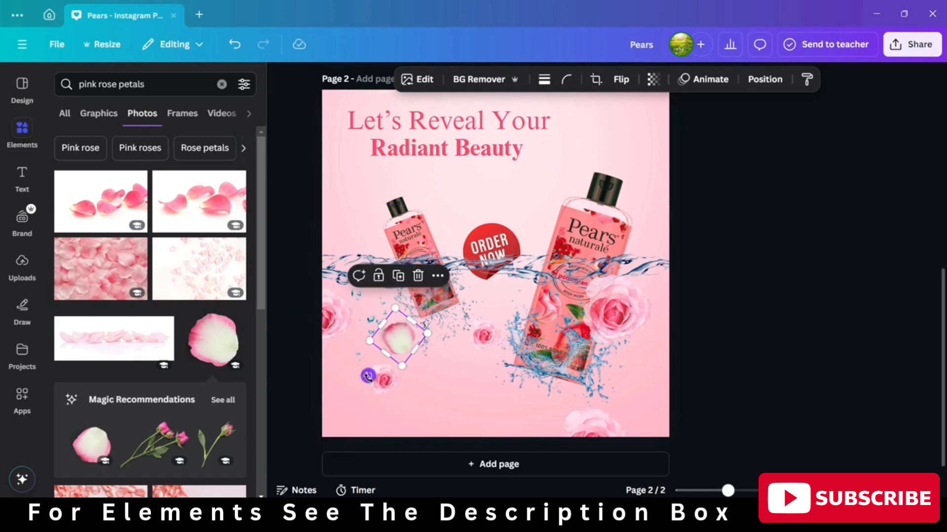
drag(399, 386, 398, 338)
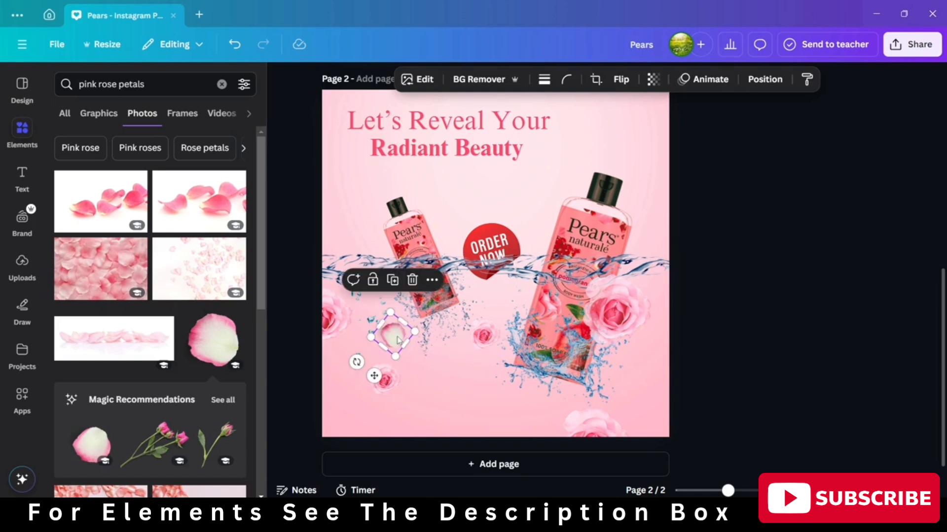
Duplicate the petal twice, placing one copy at the page's right edge beside the large bottle's base and one in its lower-left corner.
click(393, 281)
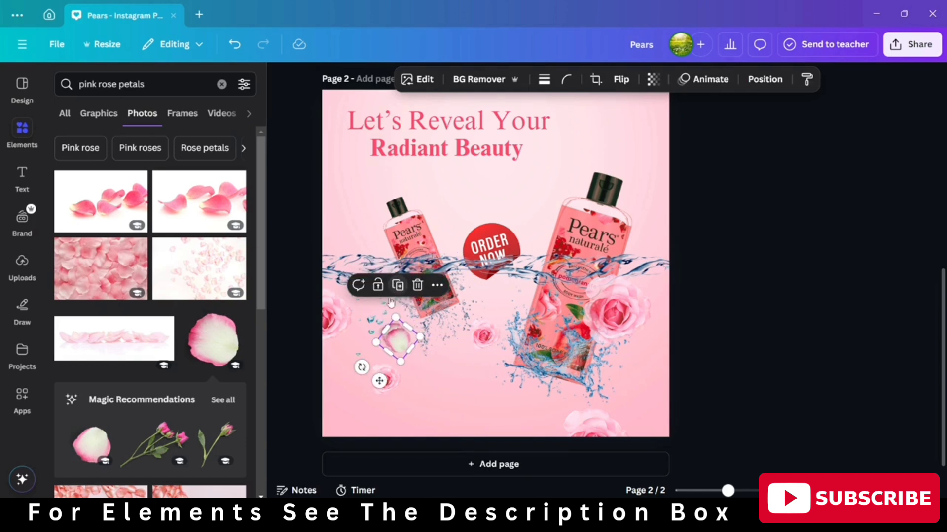
drag(397, 345, 625, 408)
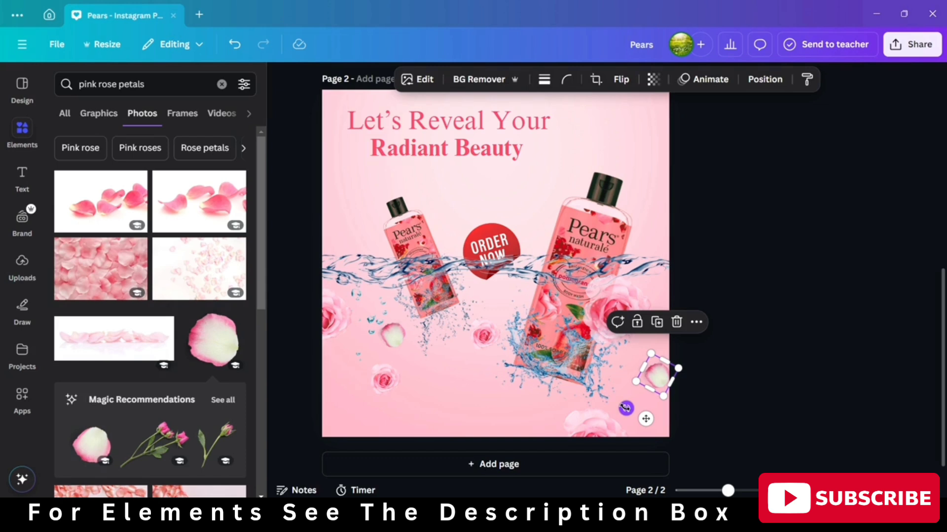
click(657, 324)
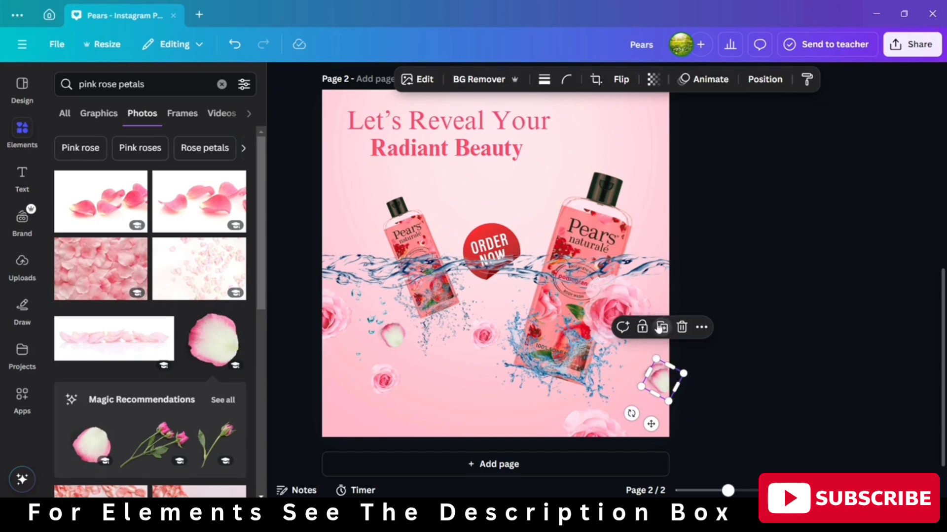
drag(667, 384, 331, 429)
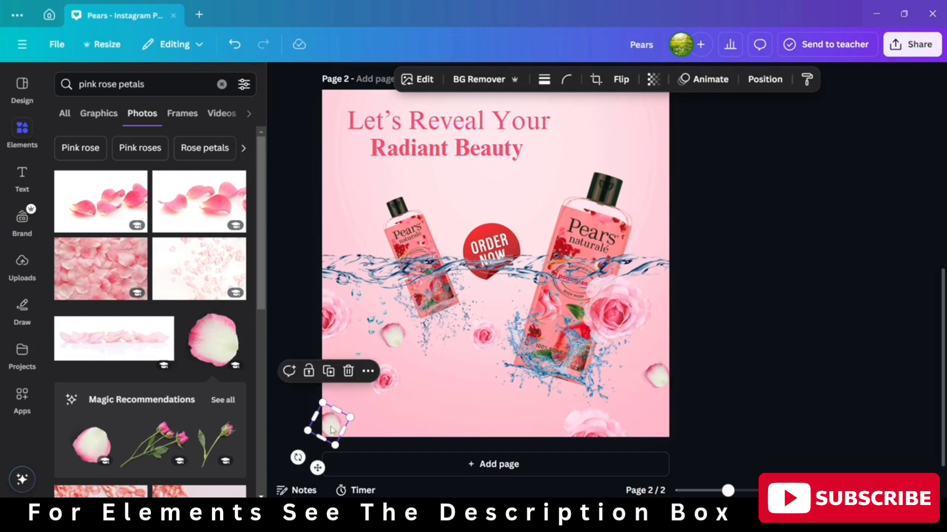
scroll(204, 376, down, 6)
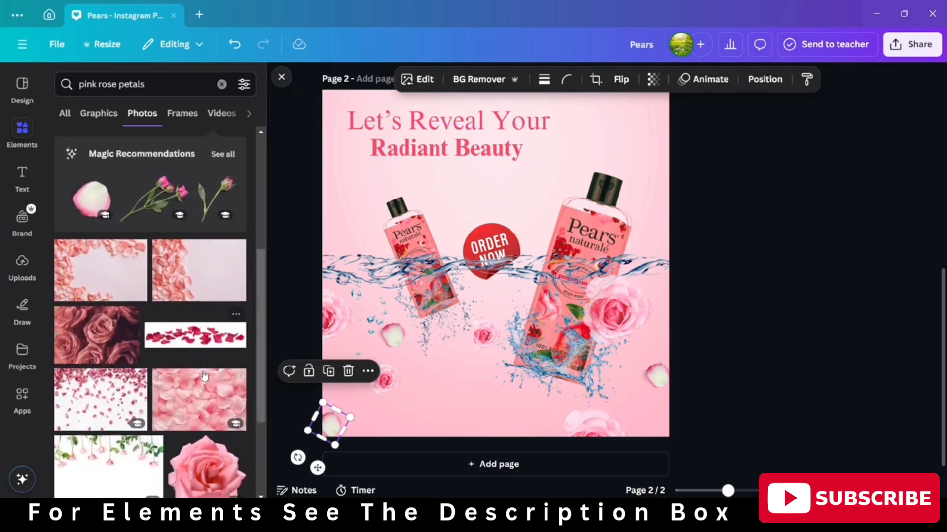
Search the elements library for "pomegranate" and list all matching photos.
click(221, 85)
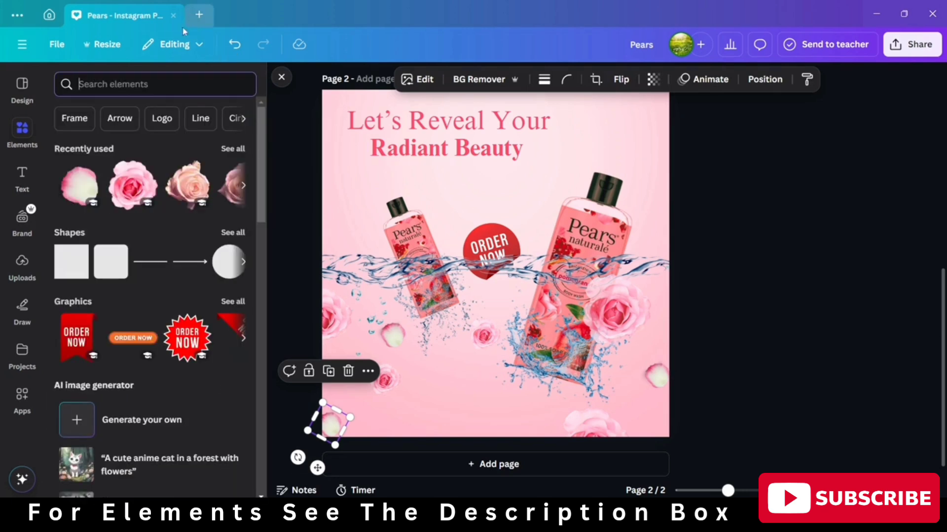
text(pomegra)
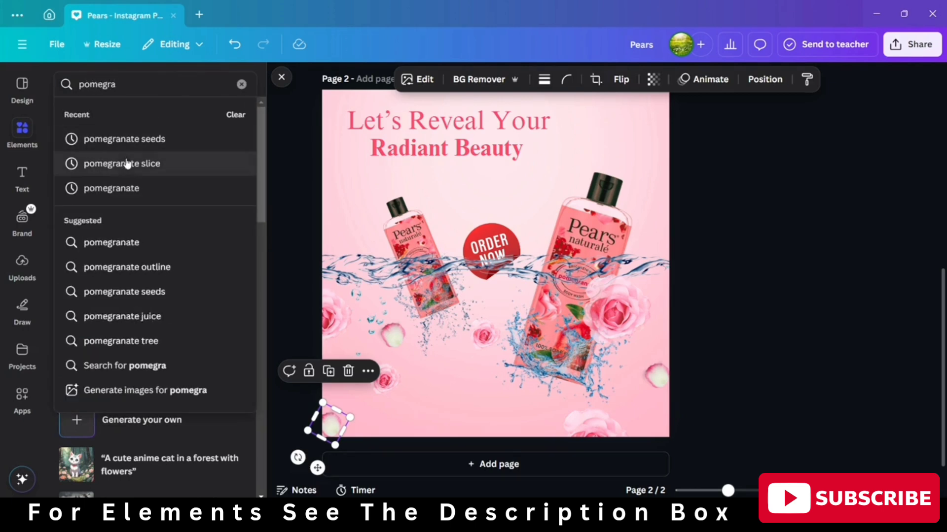
click(128, 184)
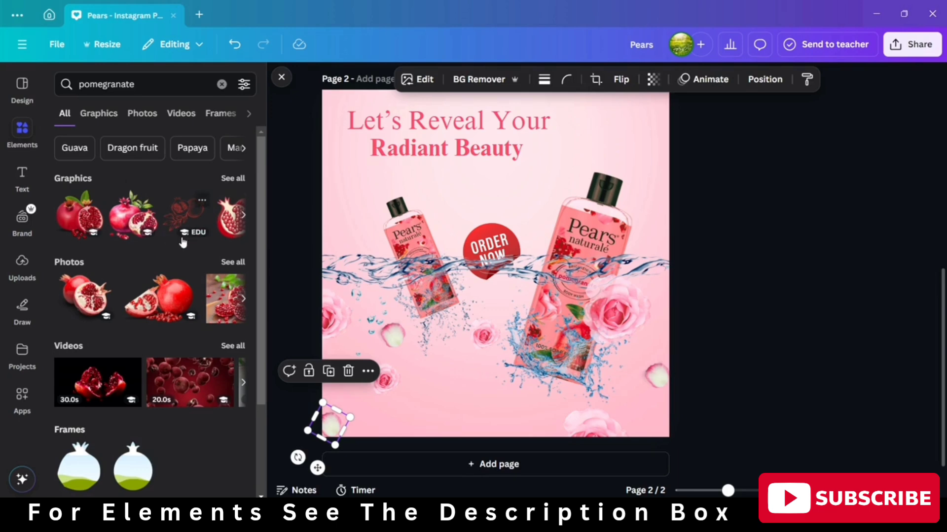
click(227, 263)
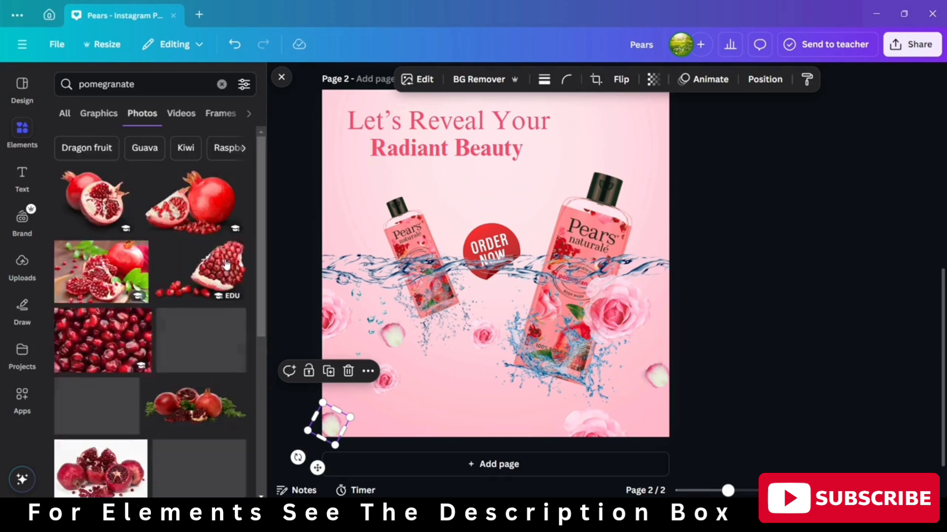
Add the single whole pomegranate photo, shrink and tilt it, and place it at the page's lower edge between the roses.
scroll(168, 320, down, 5)
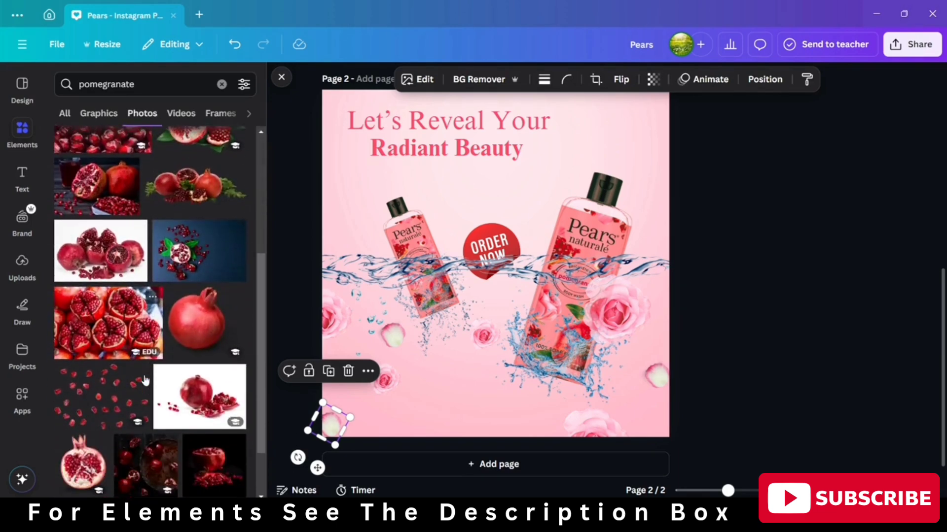
click(183, 317)
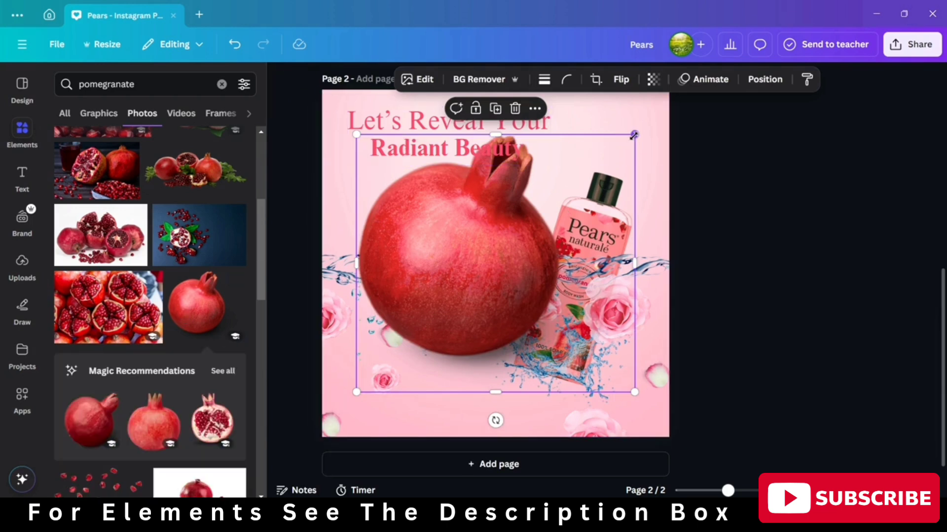
drag(634, 135, 389, 358)
drag(375, 424, 466, 461)
drag(456, 429, 459, 435)
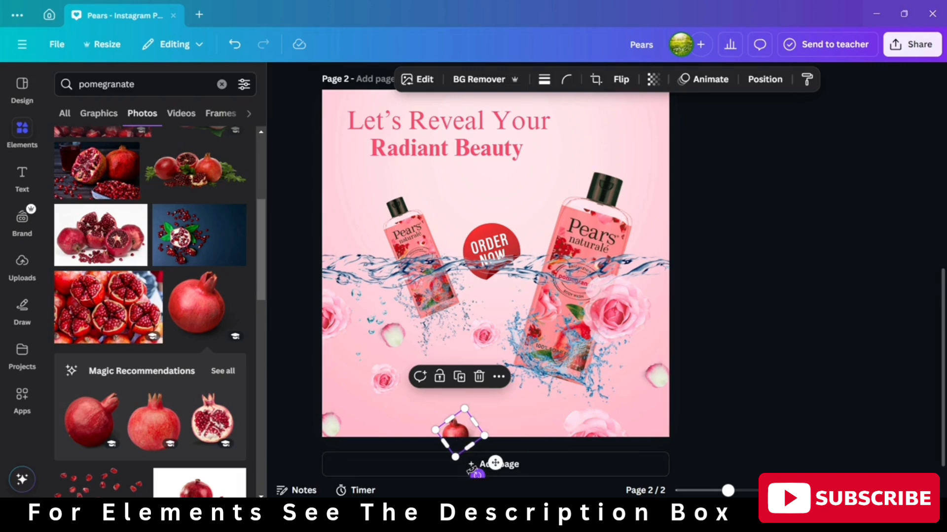
drag(477, 475, 488, 469)
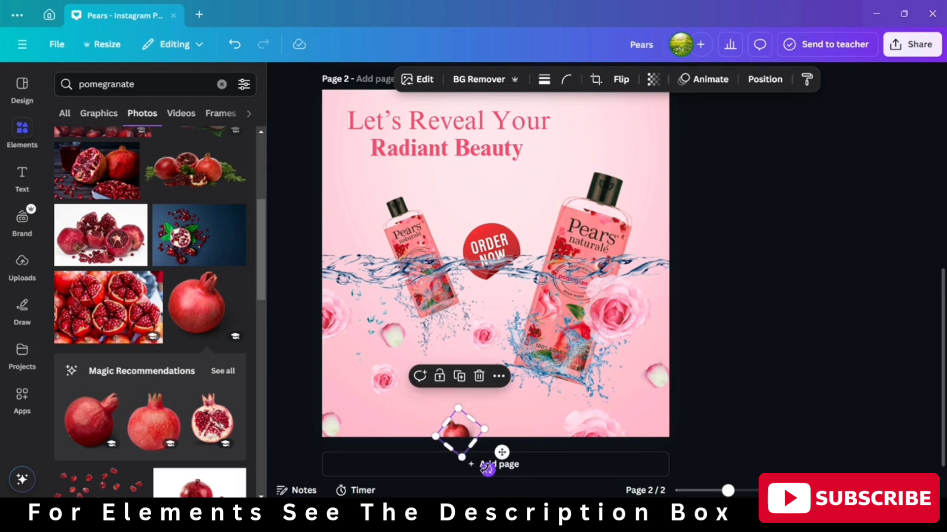
Set the pomegranate's transparency to 49 and duplicate it, placing the copy beside the large bottle's base.
click(651, 79)
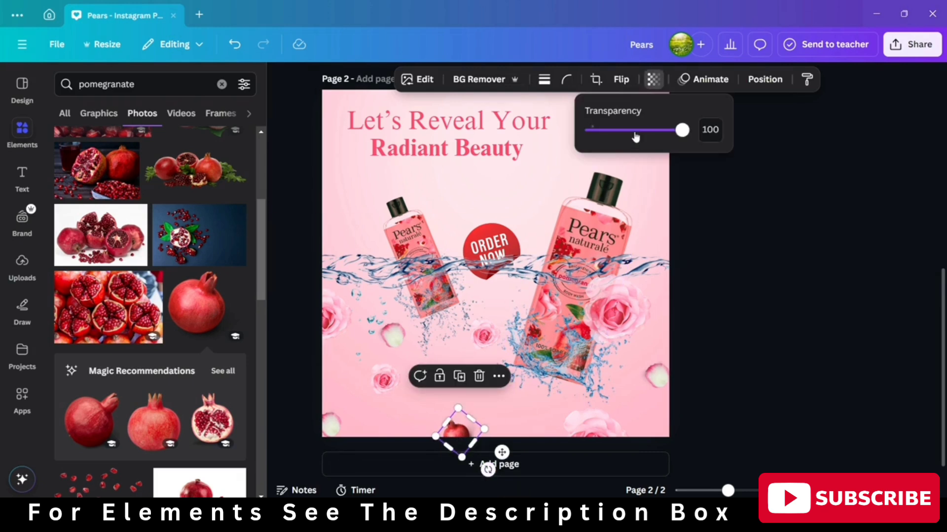
drag(636, 137, 633, 131)
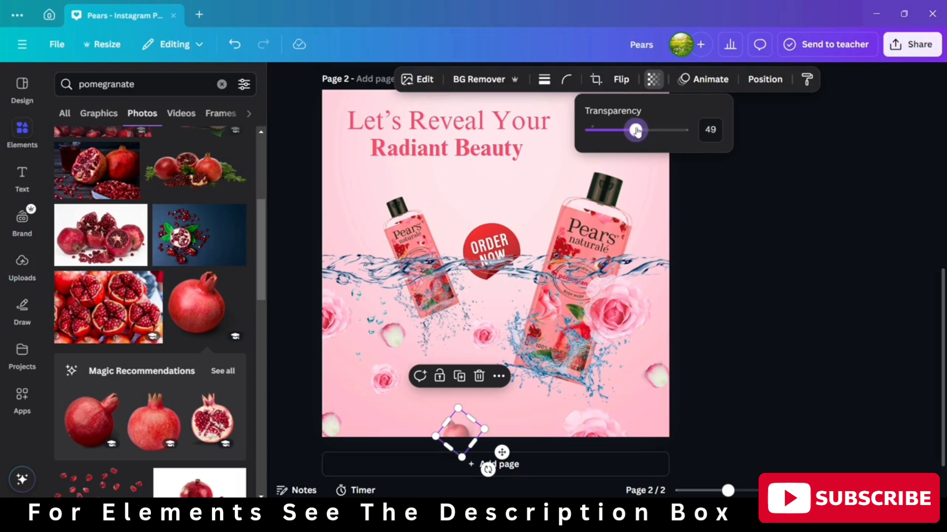
click(460, 378)
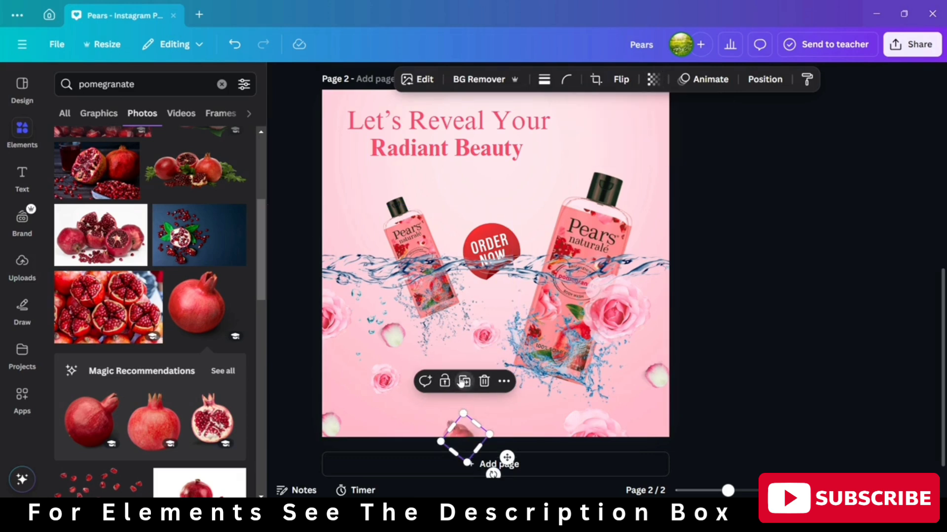
drag(459, 439, 609, 375)
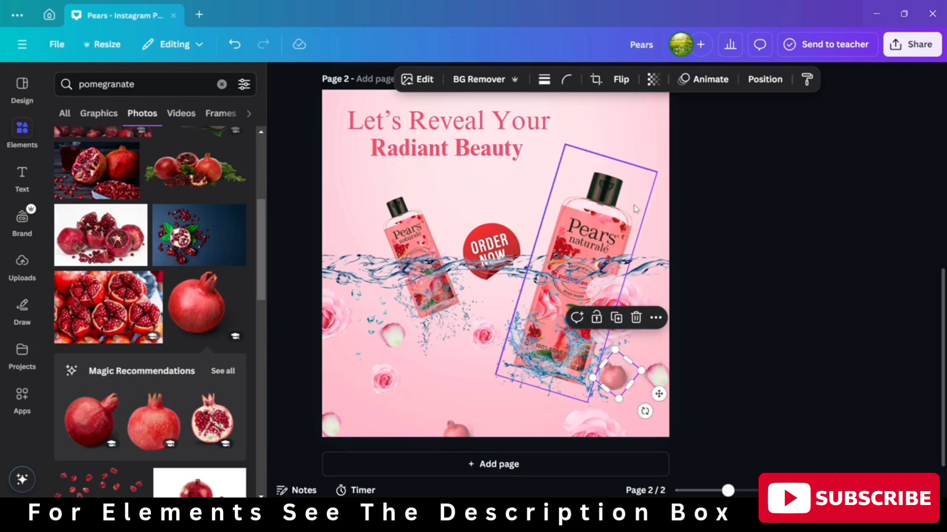
Set the copied pomegranate's transparency to 74 and shrink it slightly.
click(653, 80)
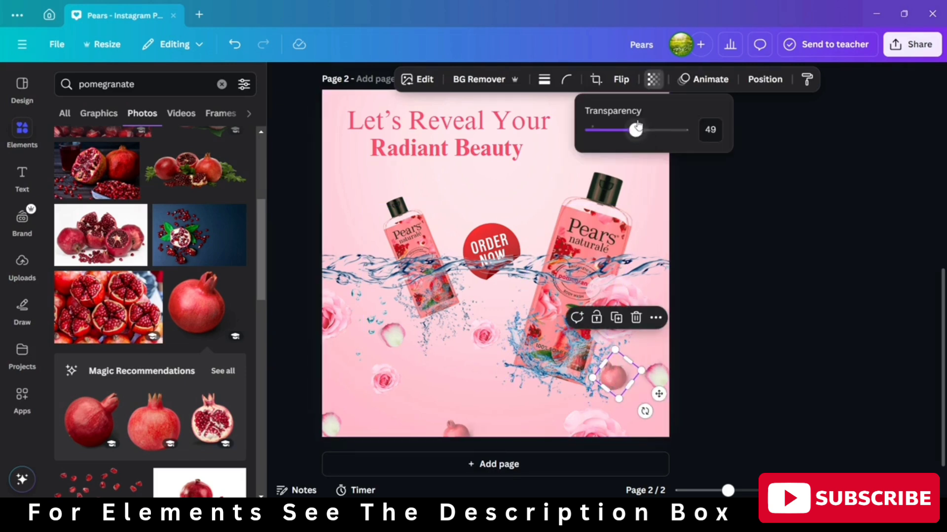
drag(636, 131, 658, 129)
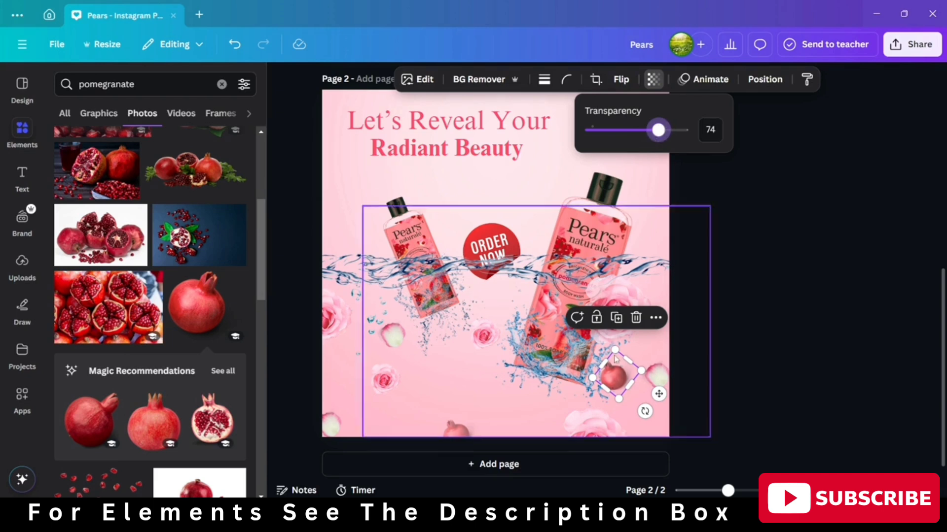
drag(620, 400, 619, 390)
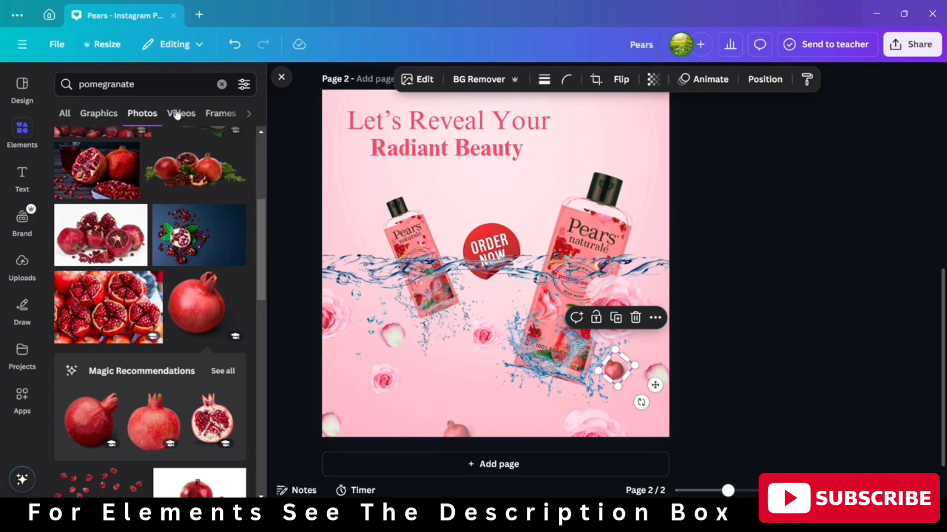
Add the photo of a cut pomegranate wedge on a white background and remove its background.
scroll(146, 192, down, 4)
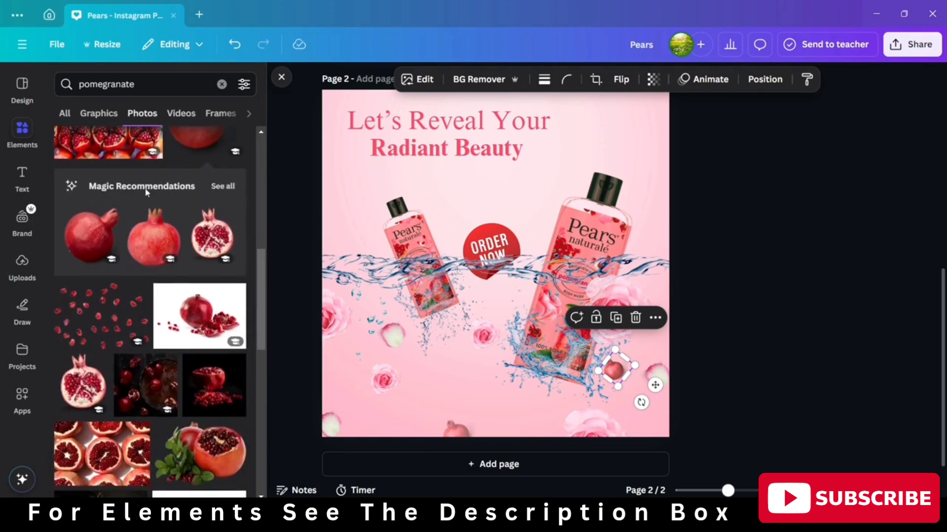
scroll(145, 188, up, 8)
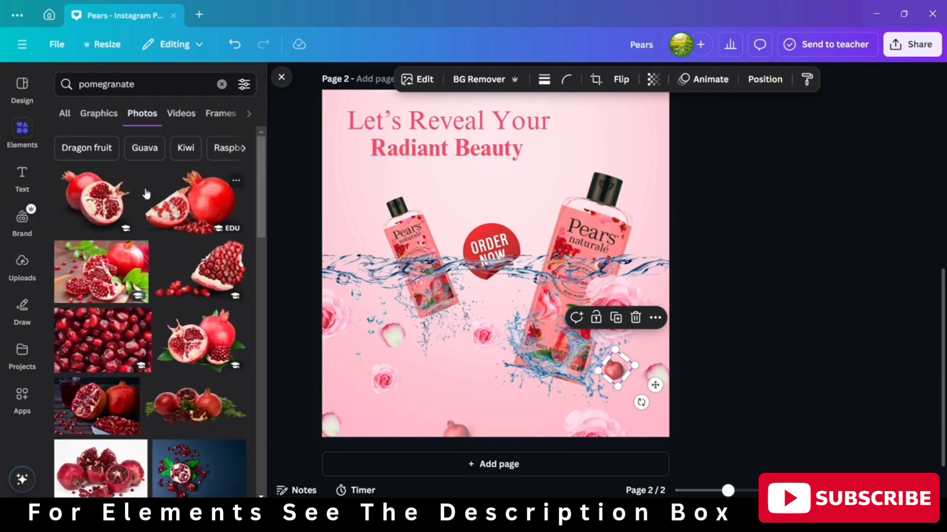
scroll(146, 192, down, 5)
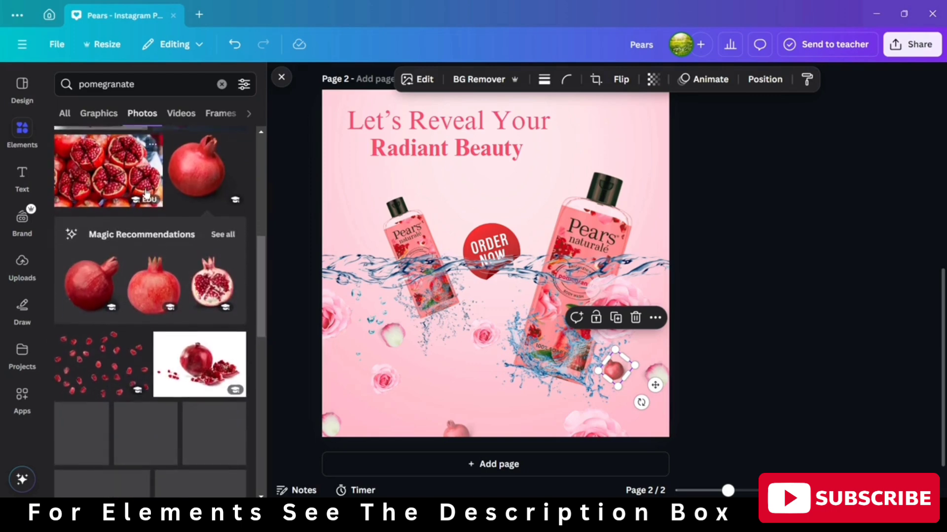
scroll(146, 193, down, 1)
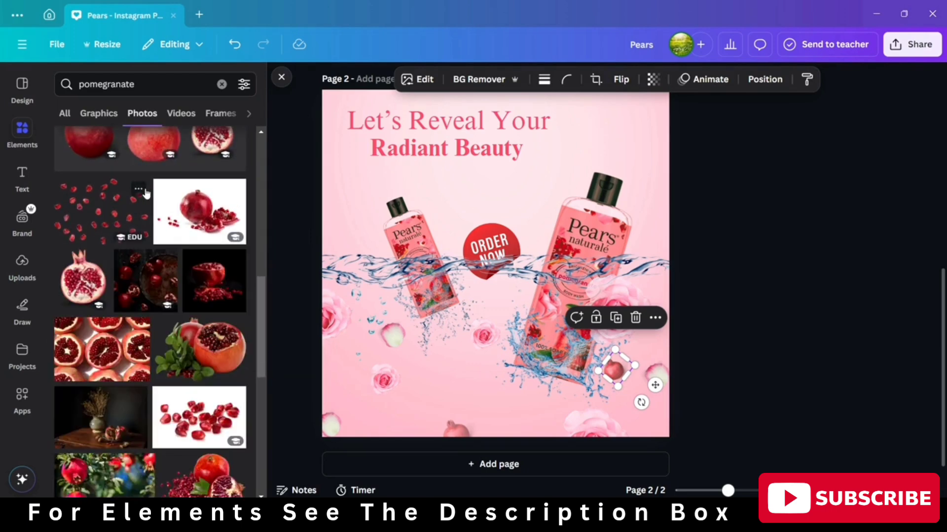
scroll(156, 364, down, 5)
scroll(156, 364, down, 10)
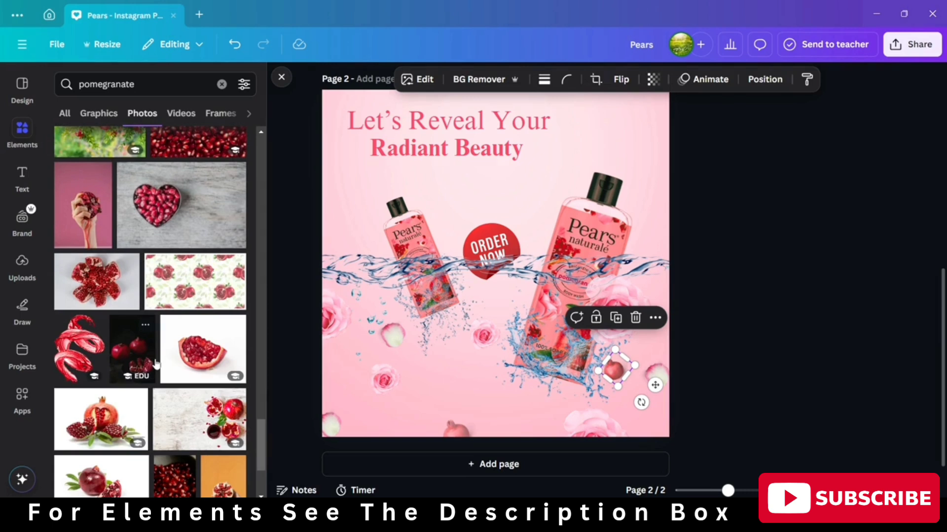
click(202, 349)
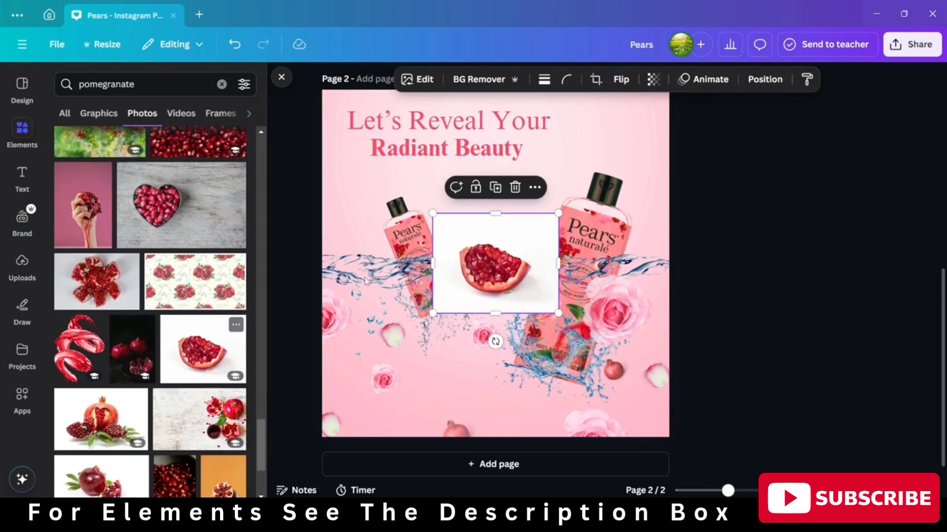
click(467, 77)
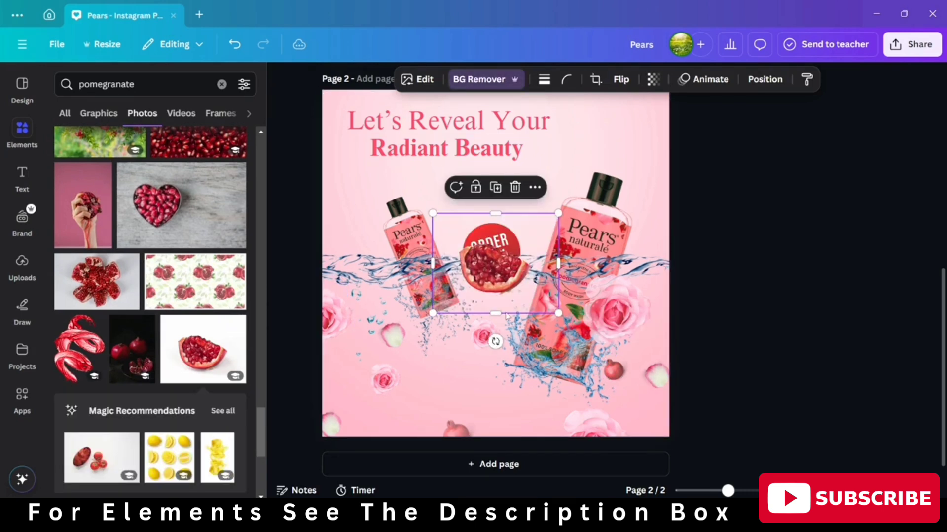
Shrink the pomegranate wedge, tilt it clockwise, and place it over the large bottle's lower-left side.
drag(558, 314, 508, 273)
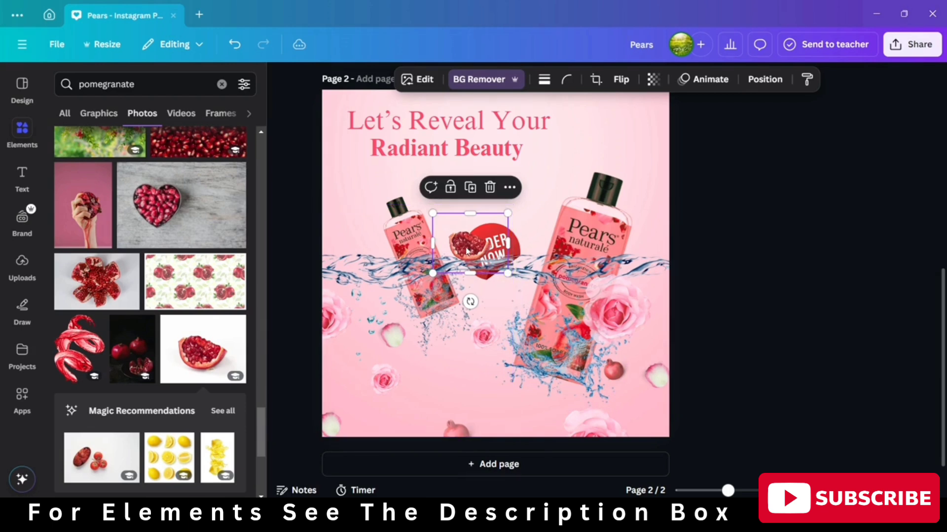
drag(466, 250, 524, 333)
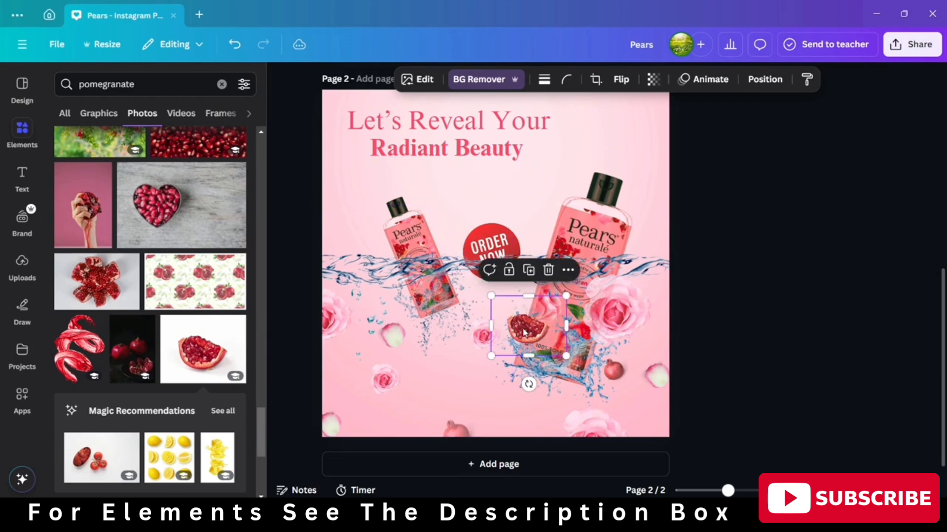
drag(489, 294, 475, 286)
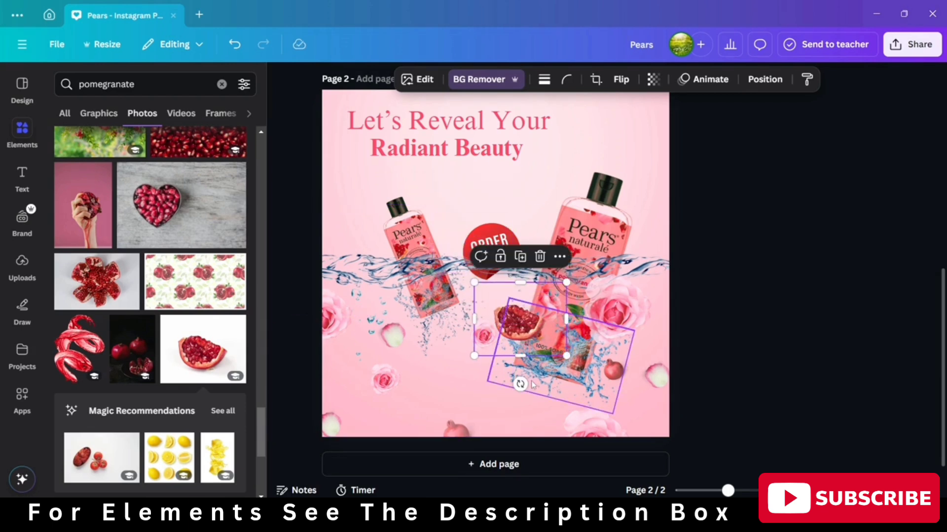
drag(520, 384, 504, 383)
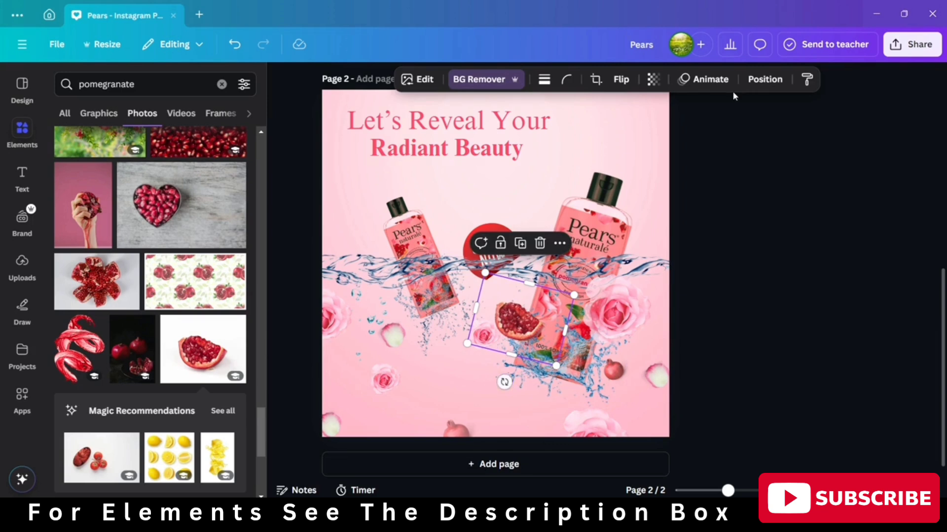
Move both bottle layers to the top of the layer stack, with the large bottle above the small one.
click(763, 80)
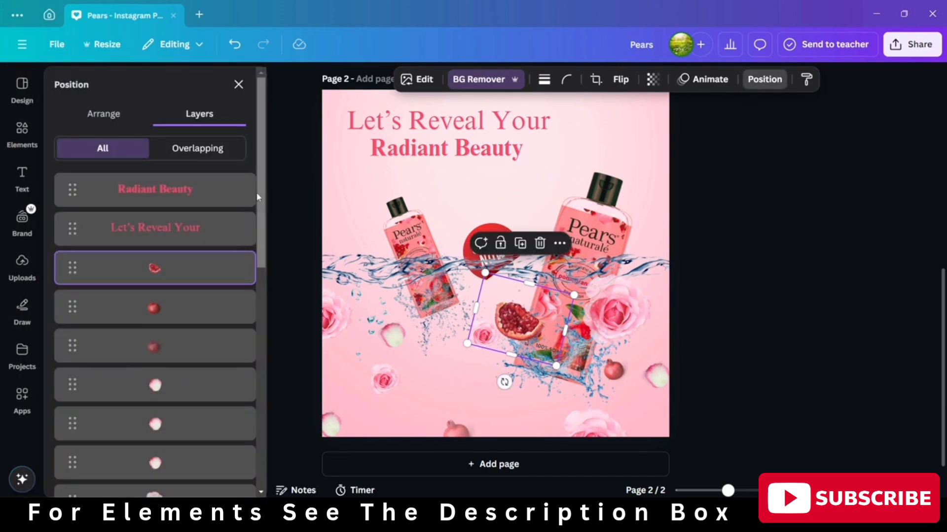
scroll(170, 430, down, 10)
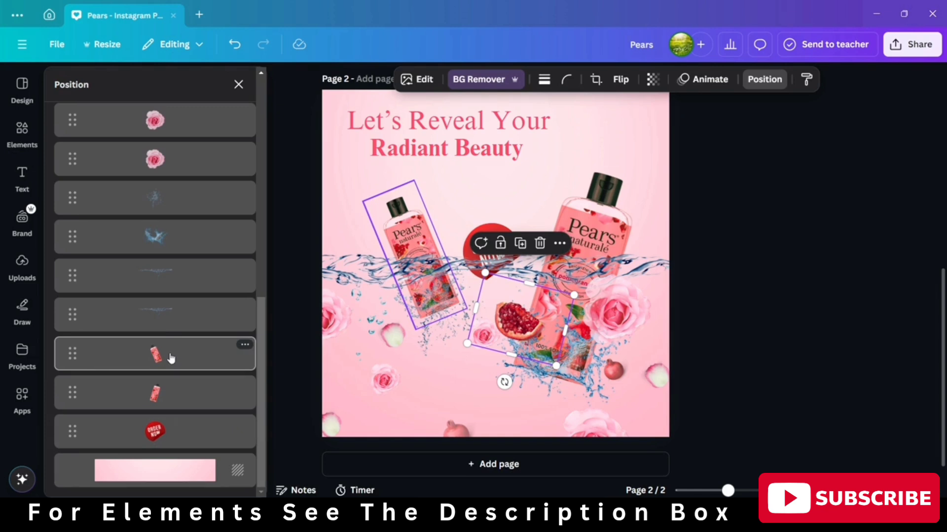
drag(162, 337, 157, 172)
scroll(163, 377, down, 10)
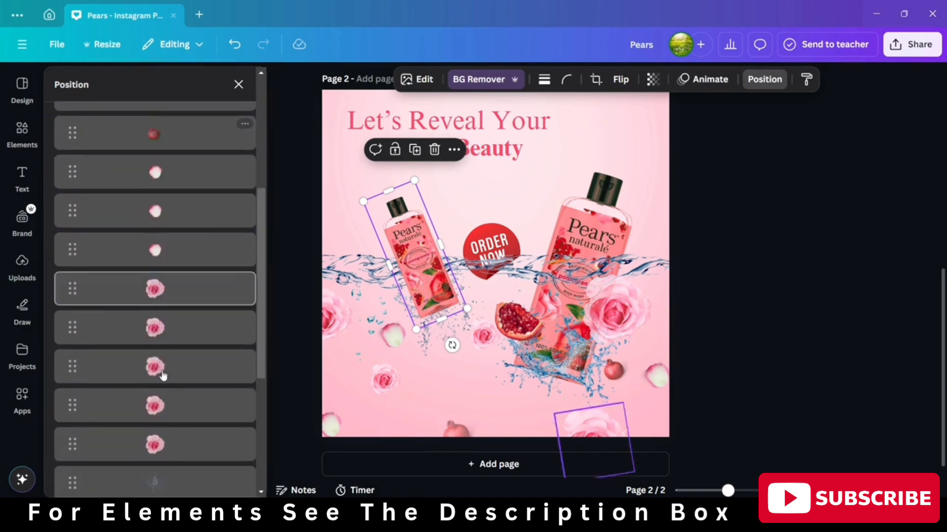
scroll(162, 376, down, 3)
click(158, 392)
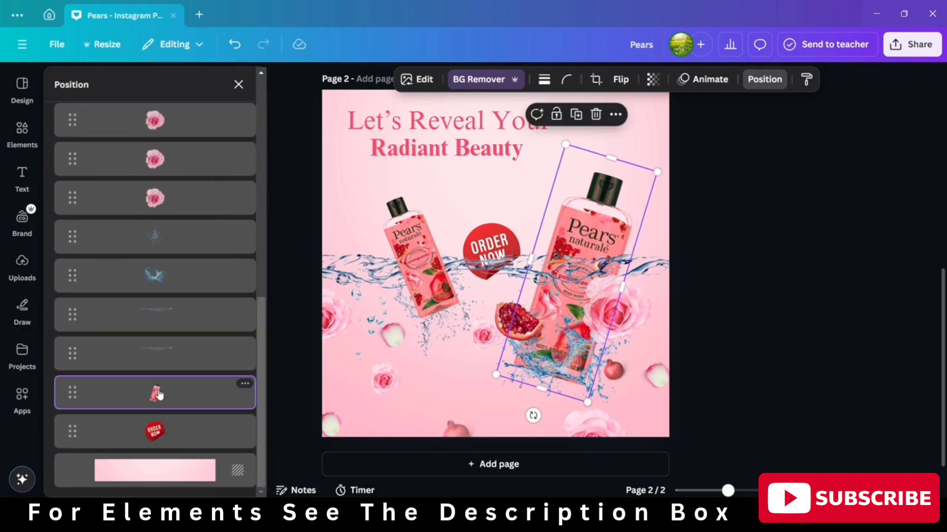
drag(158, 394, 153, 188)
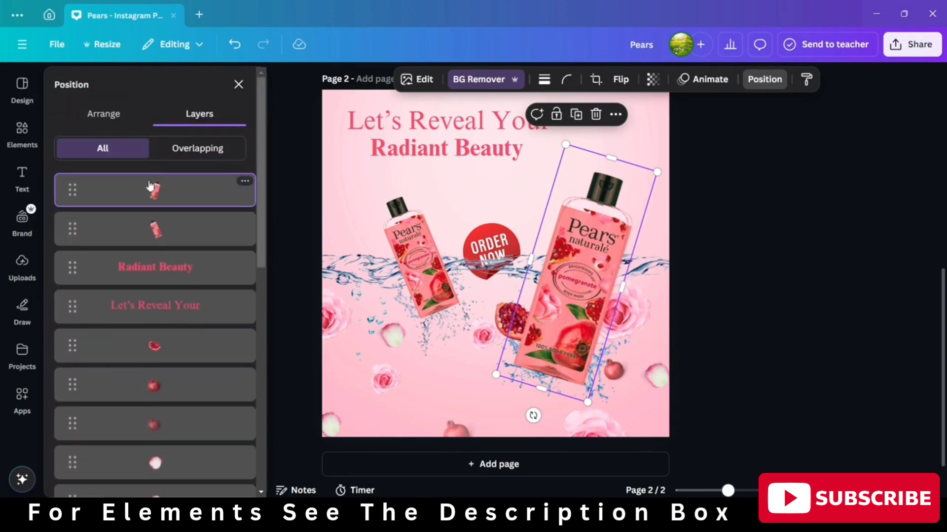
Bring the small bottle's and large bottle's water splash layers to the top of the layer stack, above both bottles.
scroll(169, 280, down, 10)
drag(170, 276, 170, 186)
scroll(190, 358, down, 10)
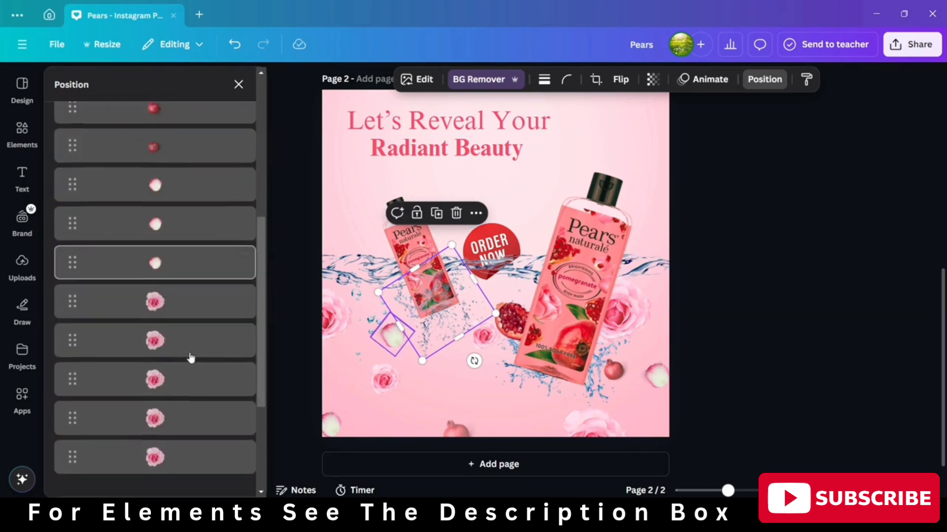
click(181, 310)
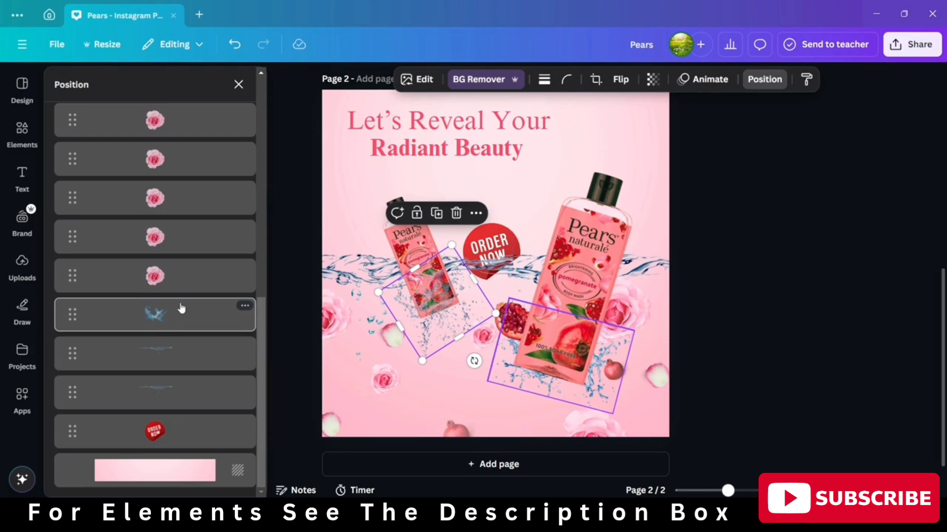
drag(181, 314, 175, 184)
Move the left water-surface wave layer to the top of the layer stack.
scroll(153, 372, down, 10)
scroll(152, 372, down, 2)
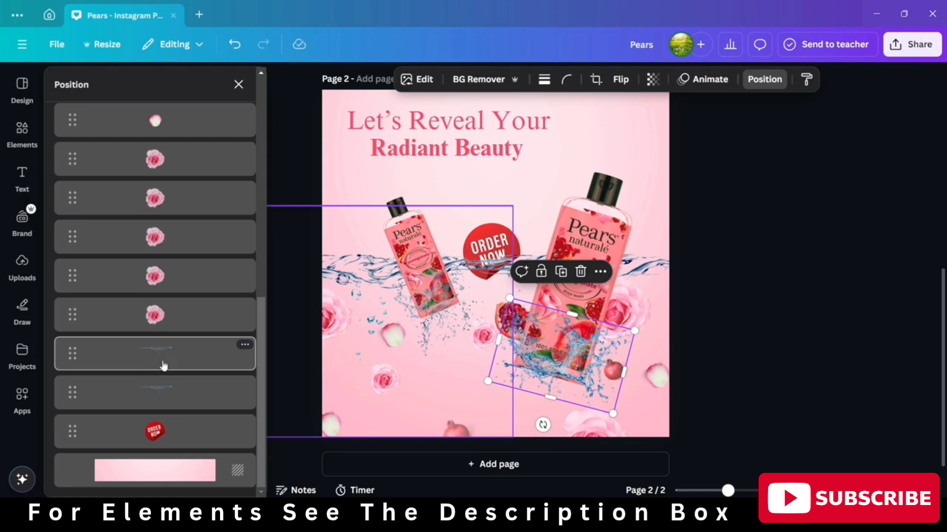
drag(164, 366, 156, 185)
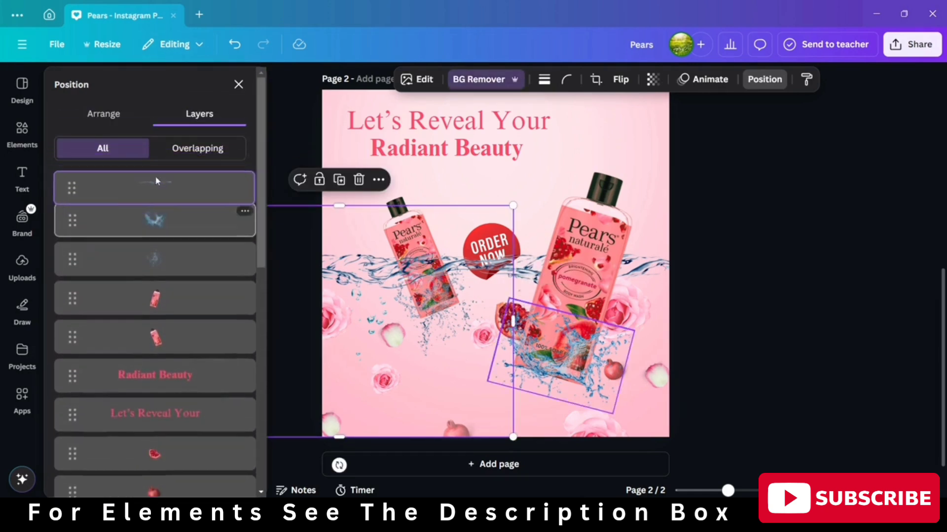
Move the right water-surface wave layer to the top of the layer stack, above the left wave layer.
scroll(156, 181, down, 5)
scroll(155, 181, down, 3)
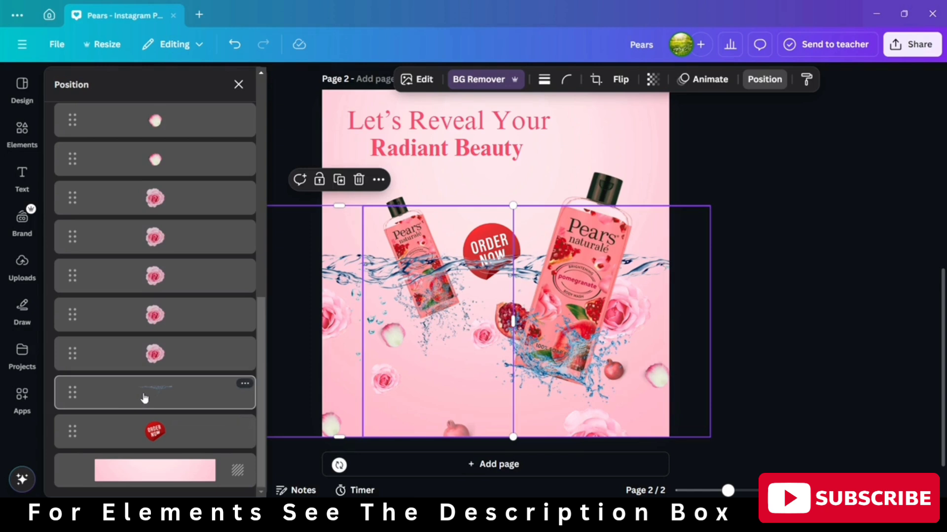
drag(144, 399, 147, 163)
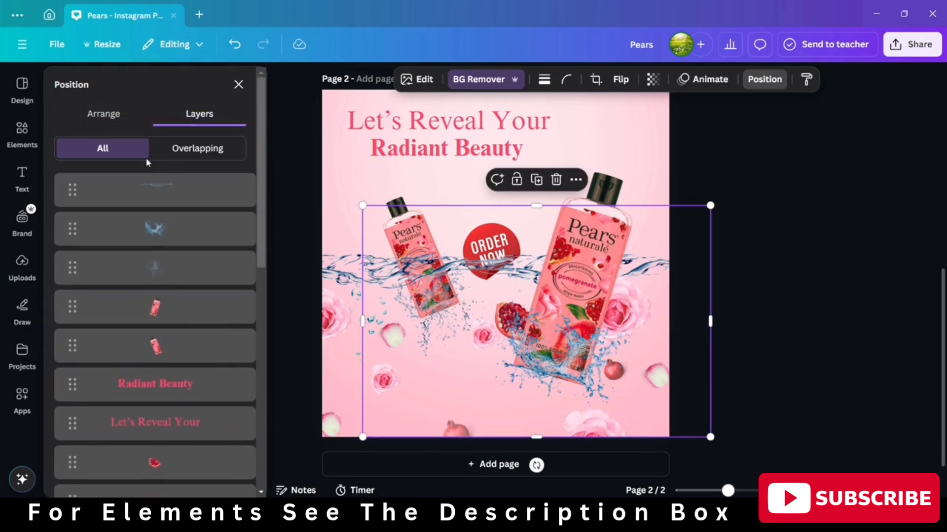
scroll(155, 249, down, 10)
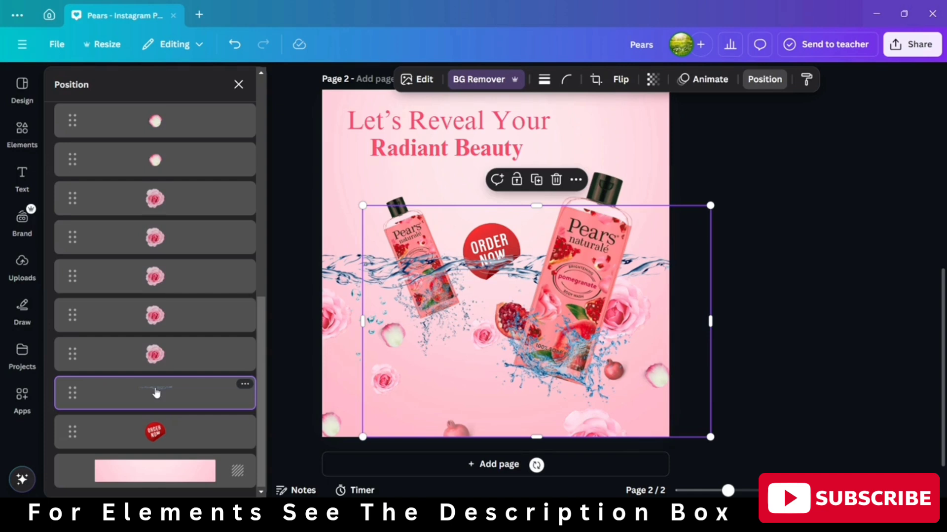
drag(156, 393, 149, 159)
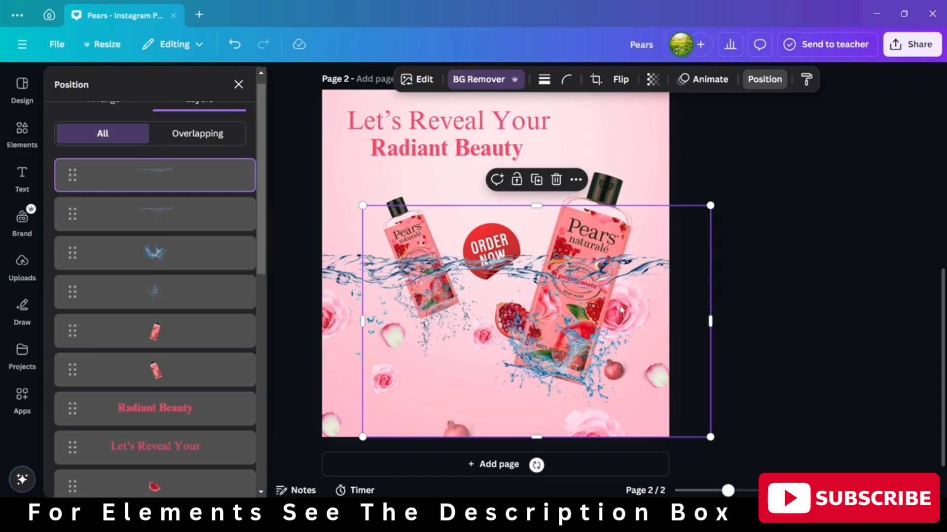
Search the elements for "pomegranate seeds" and add the photo of scattered seeds on a white background.
click(24, 136)
click(143, 87)
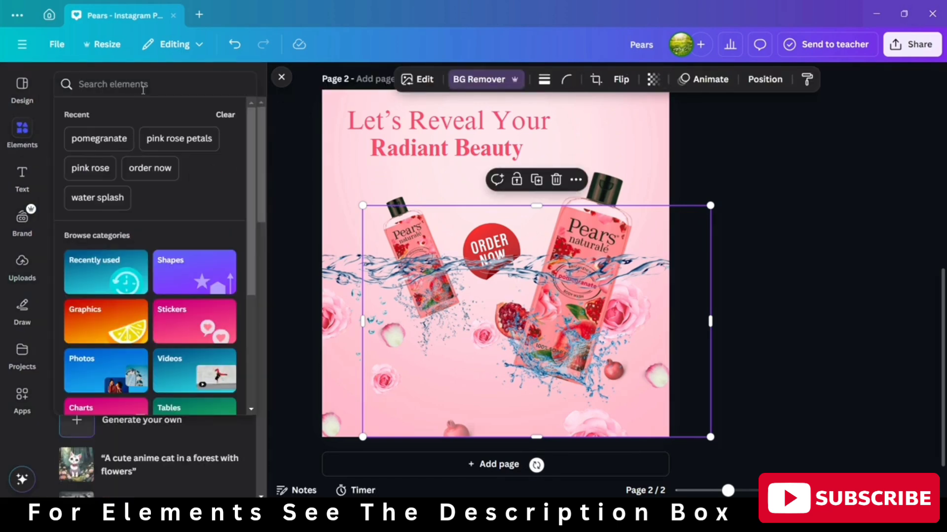
text(pome)
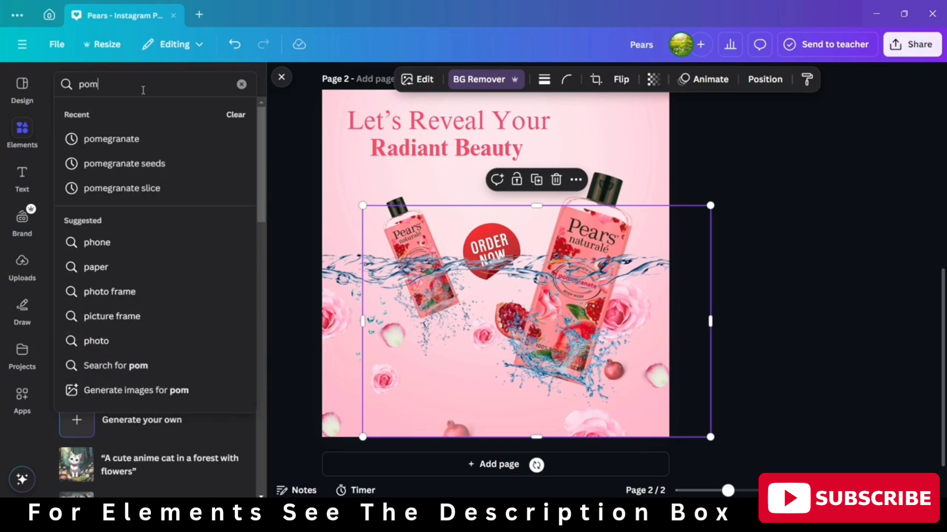
click(122, 171)
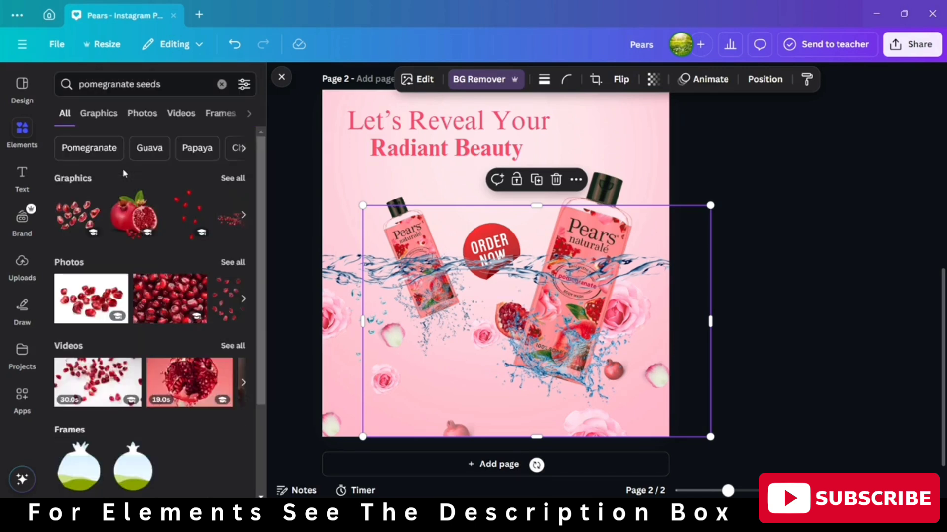
click(229, 181)
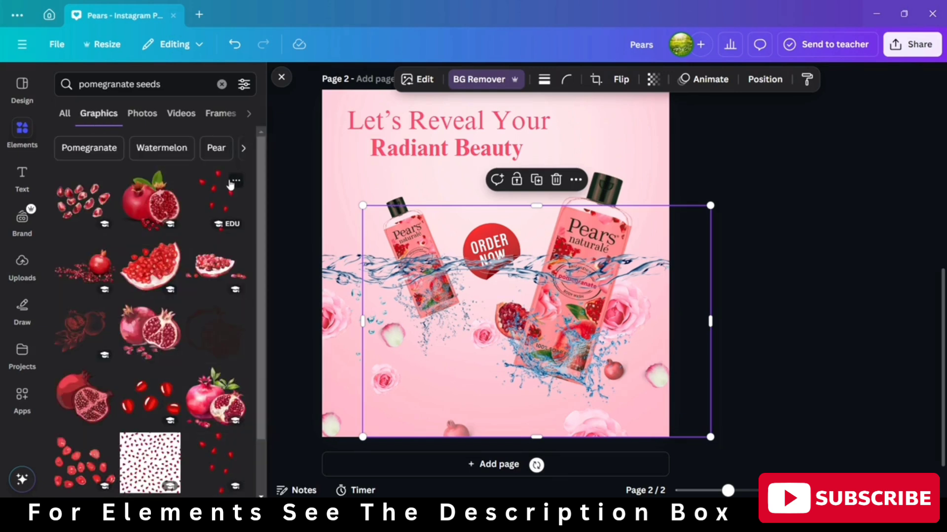
click(142, 117)
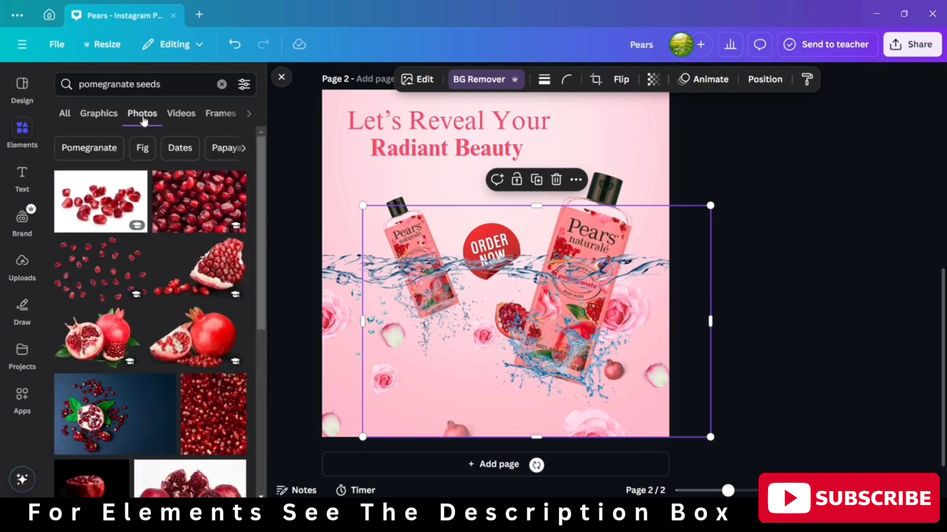
click(89, 199)
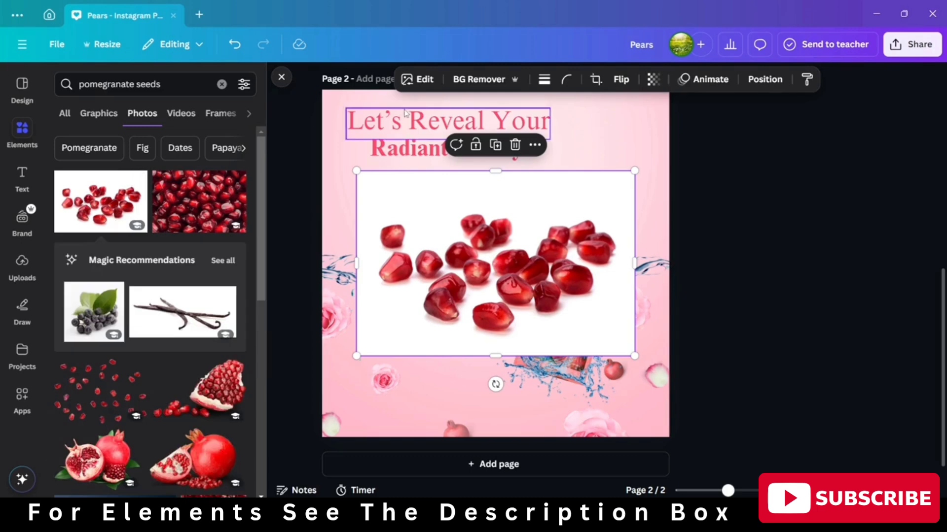
Extract the large leftmost seed from the photo with Magic Grab and delete the rest of the photo.
click(433, 81)
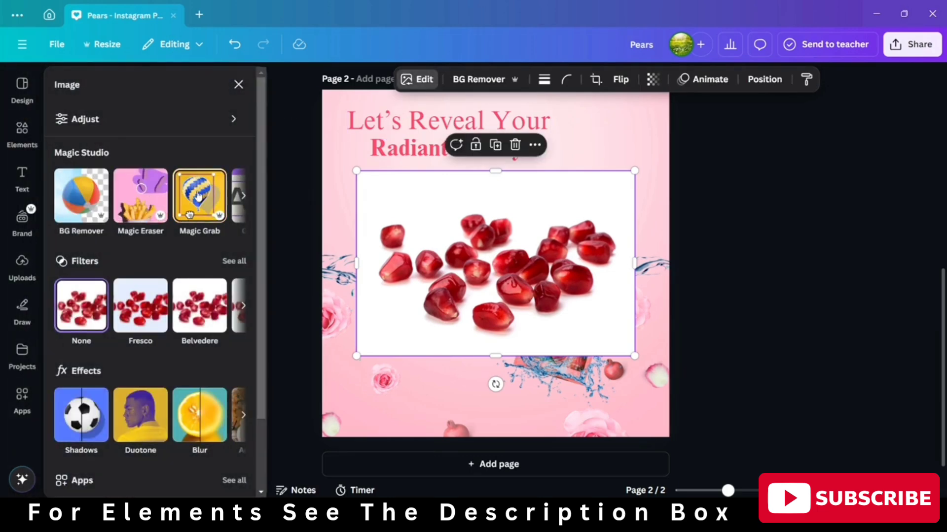
click(198, 195)
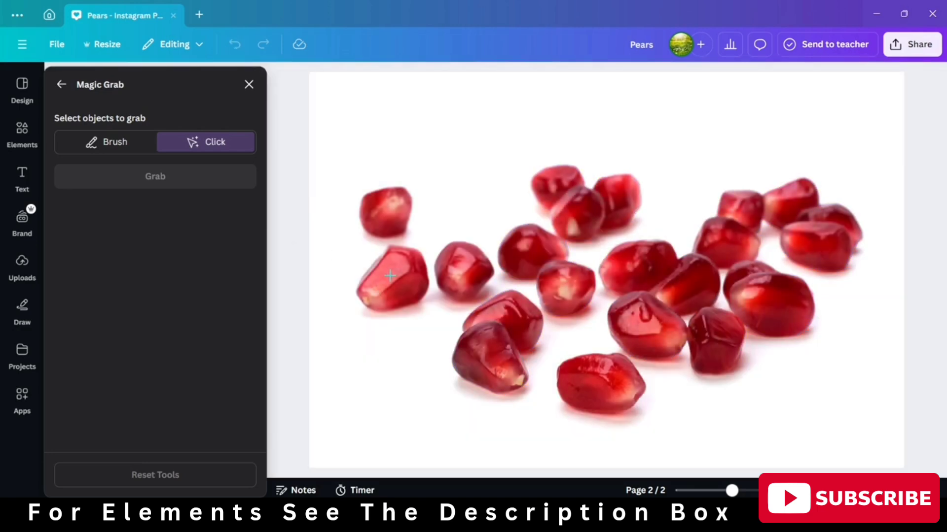
click(391, 279)
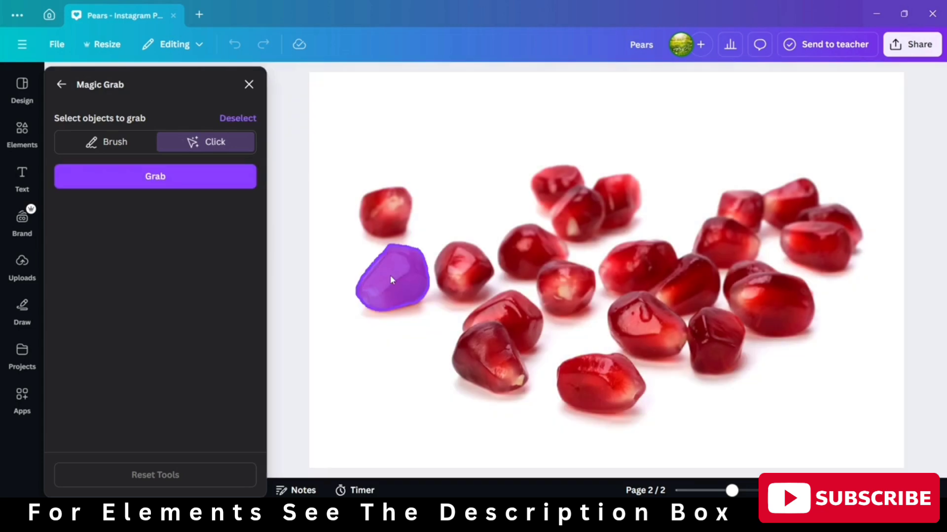
click(158, 187)
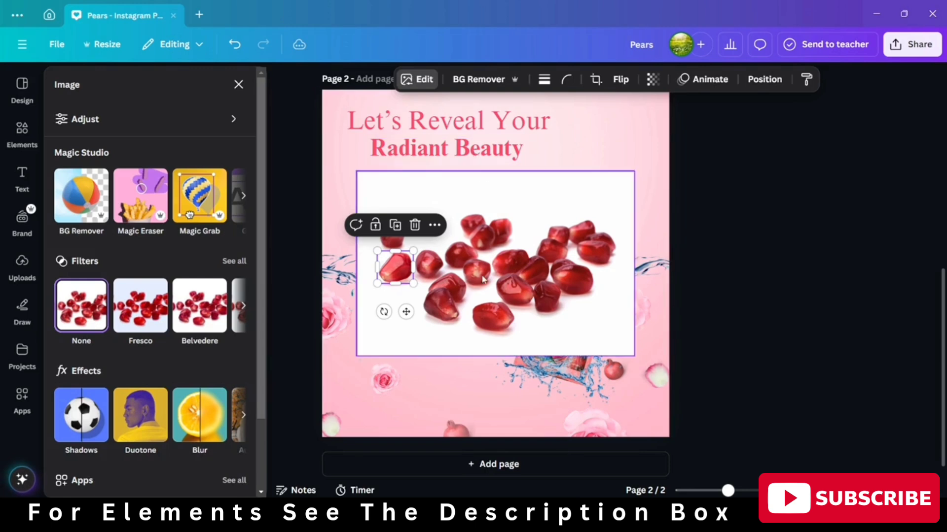
click(505, 190)
click(515, 145)
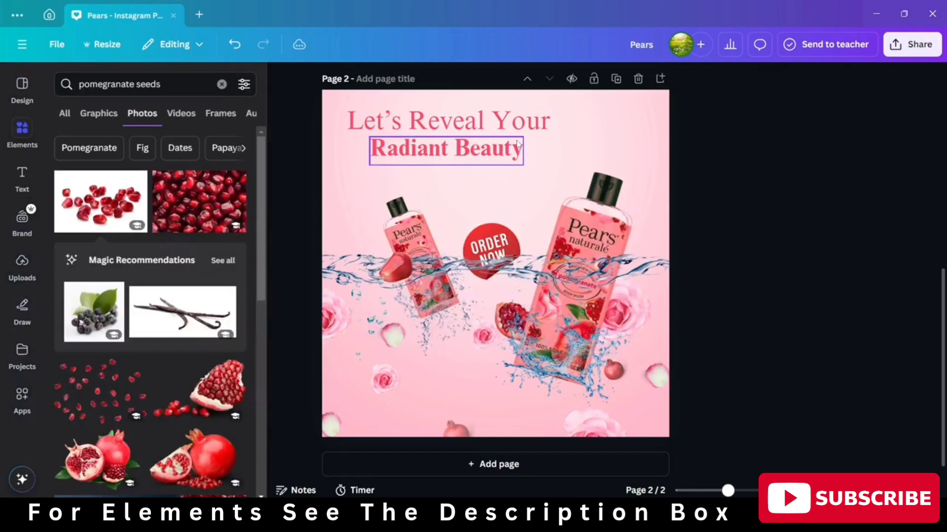
Shrink the extracted seed, place it well below the small bottle, and put copies near the design's lower-right corner and on its left edge.
click(395, 269)
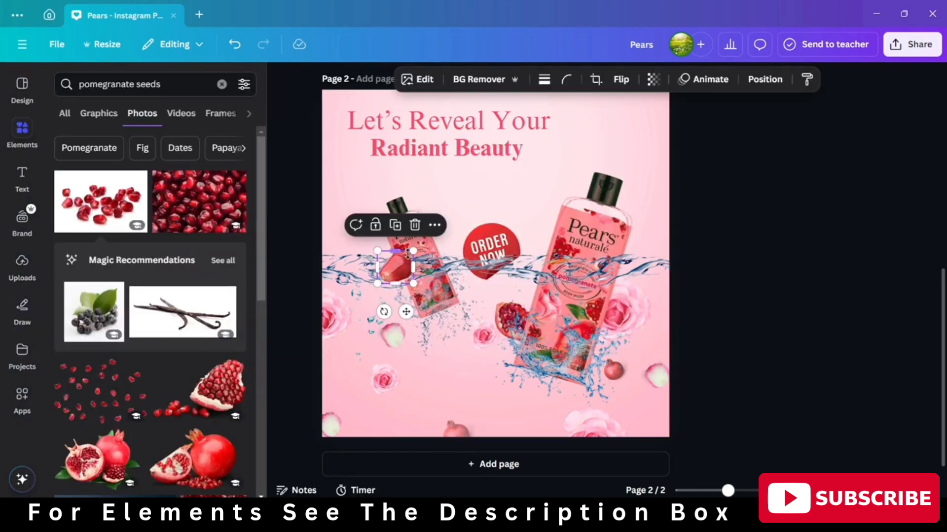
drag(411, 251, 436, 375)
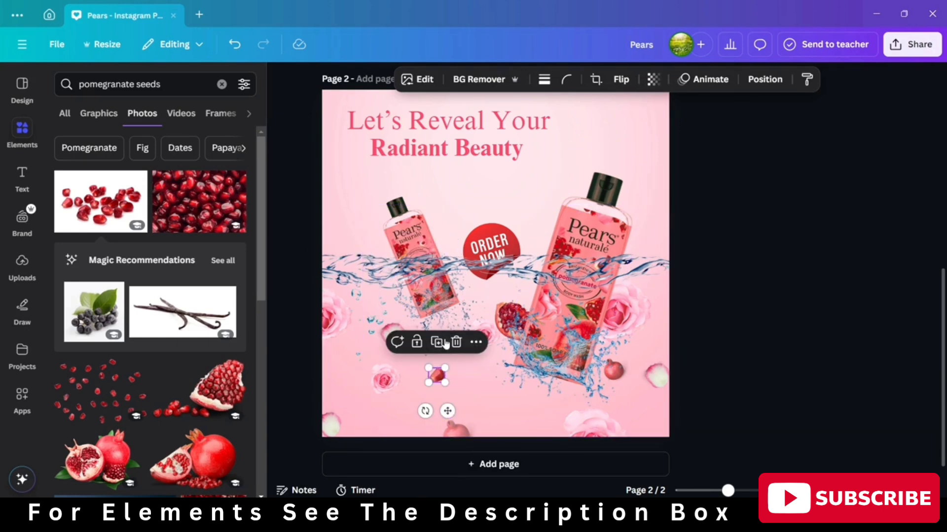
click(438, 342)
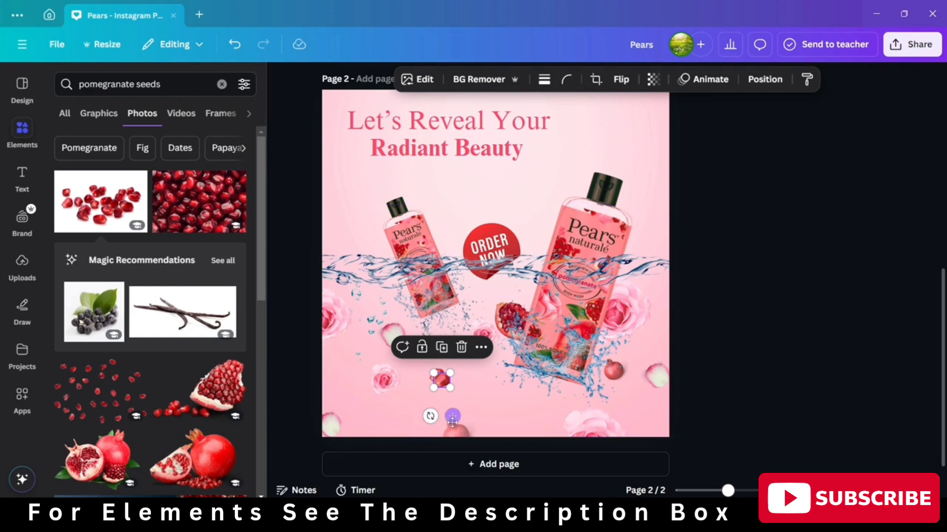
drag(448, 417, 330, 411)
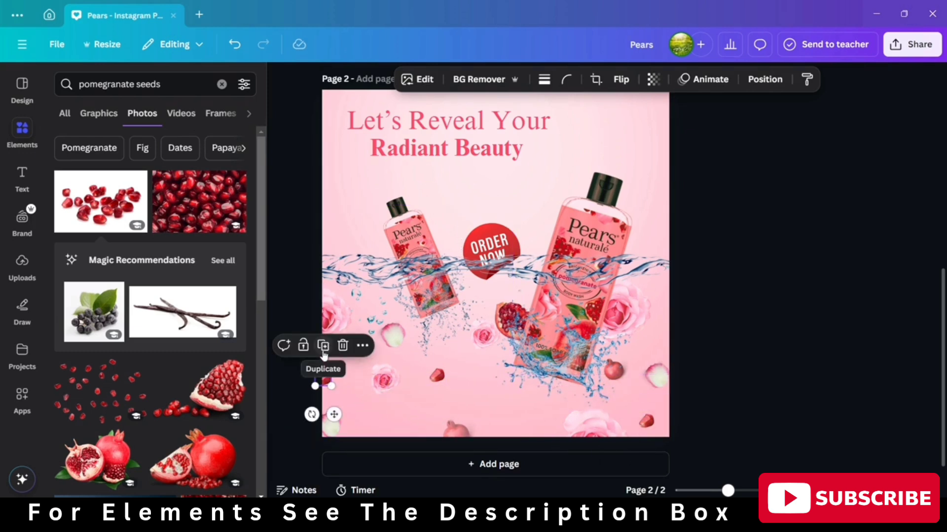
Add two more seed copies: a smaller one just beneath the small bottle and one near the bottom edge beside the large rose.
click(323, 346)
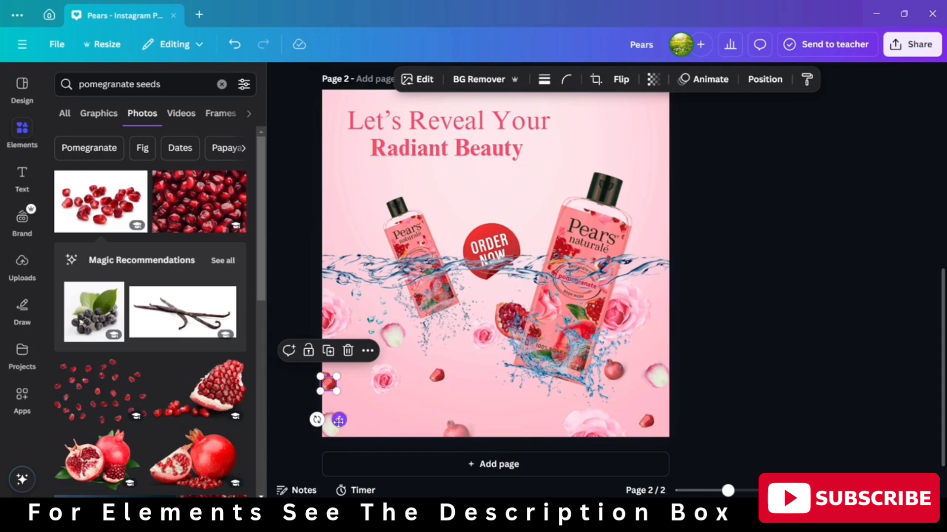
drag(338, 420, 444, 363)
drag(441, 329, 451, 353)
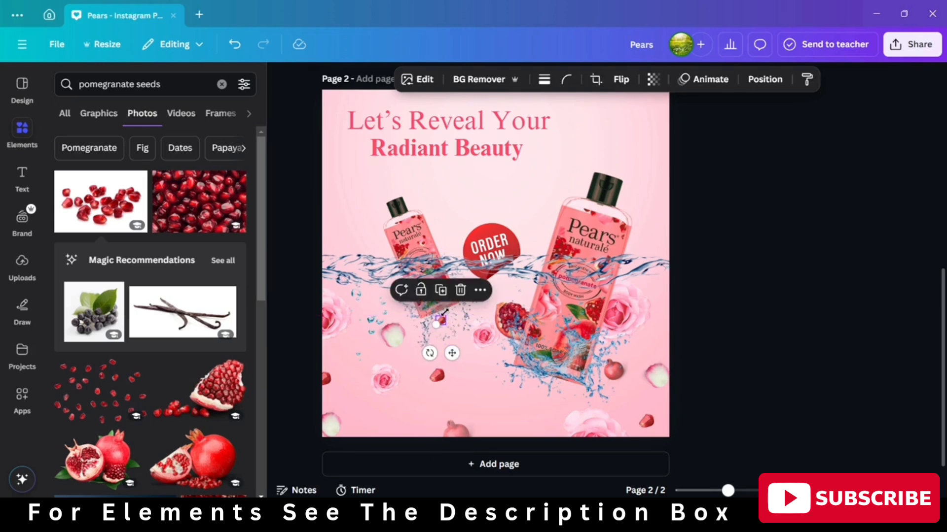
click(442, 294)
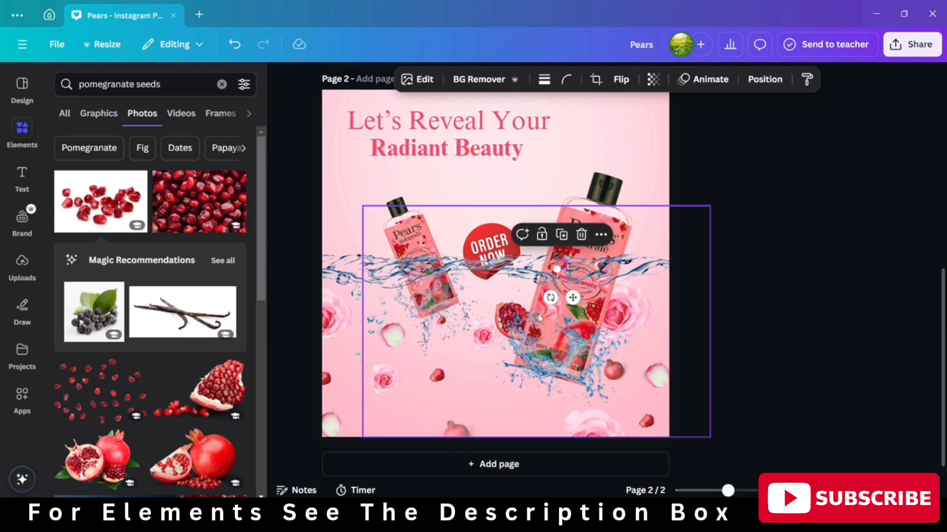
drag(573, 297, 528, 428)
click(762, 417)
Set the transparency of the original seed, beside the small lower-left rose, to 74.
click(625, 149)
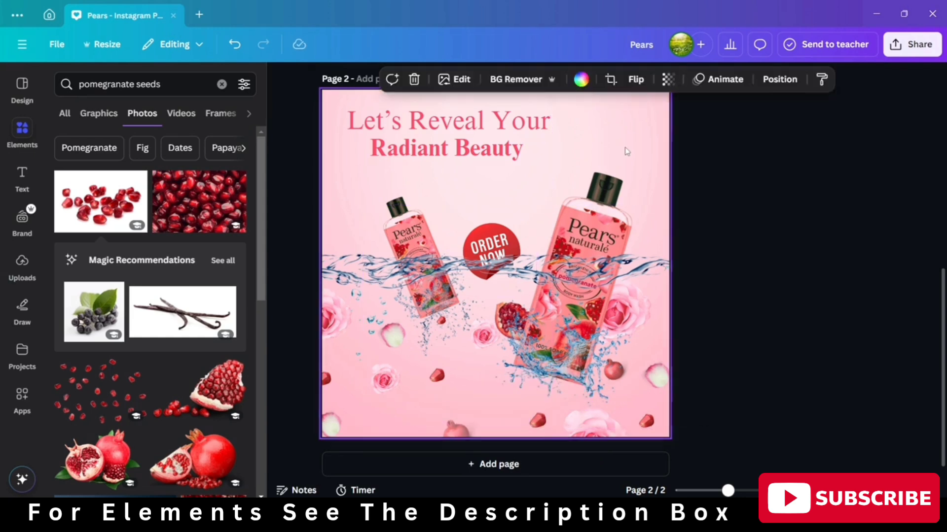
click(765, 81)
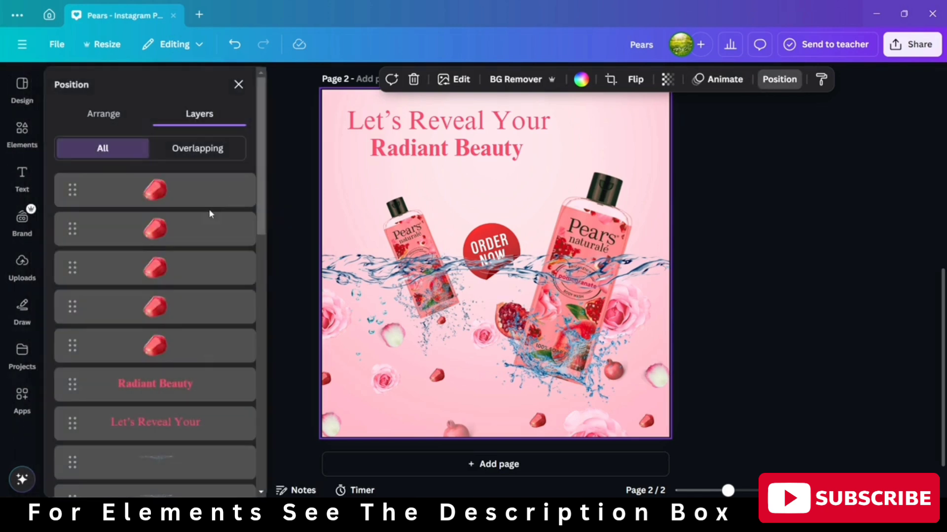
click(207, 345)
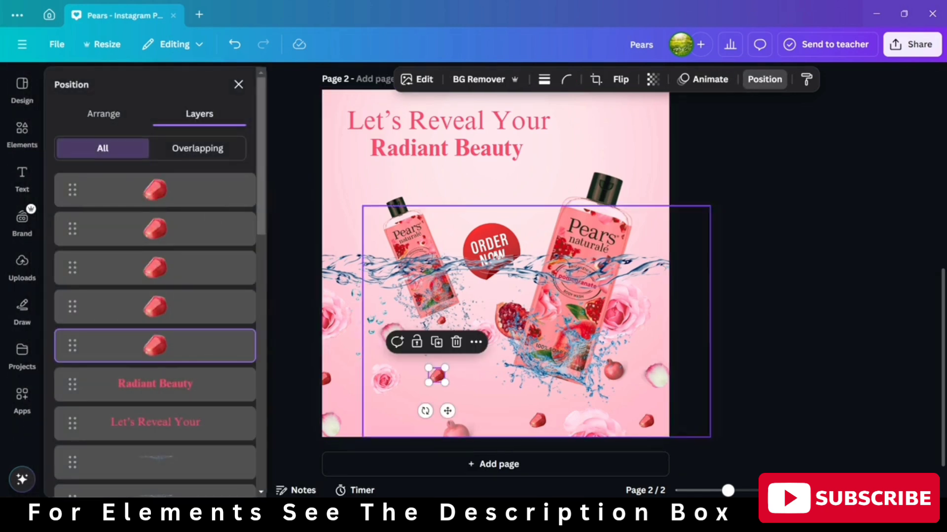
click(653, 79)
click(628, 131)
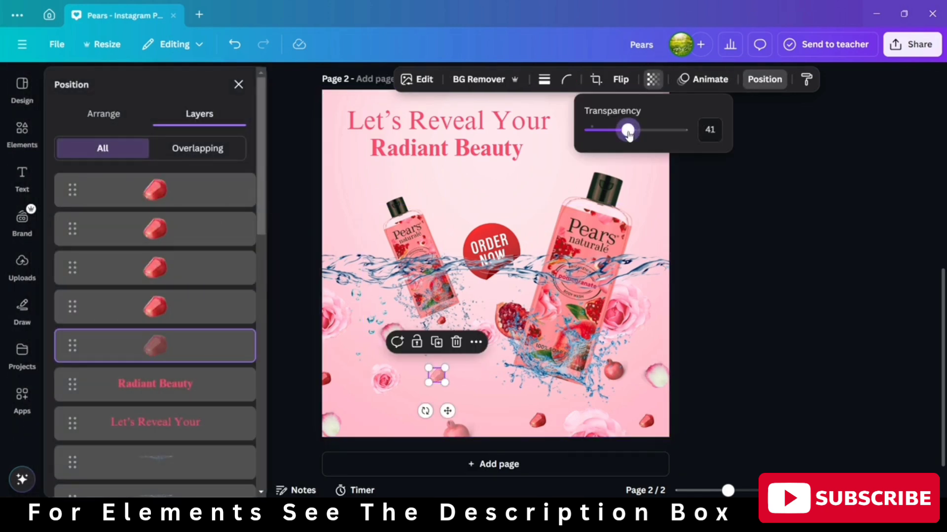
drag(628, 132, 657, 130)
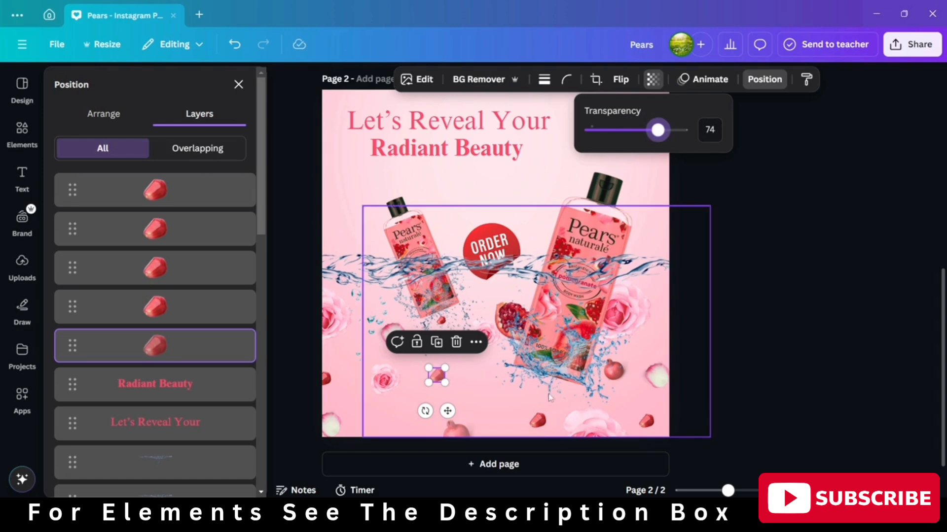
Set the transparency of the seed near the bottom edge, beneath the large bottle, to 55.
click(538, 420)
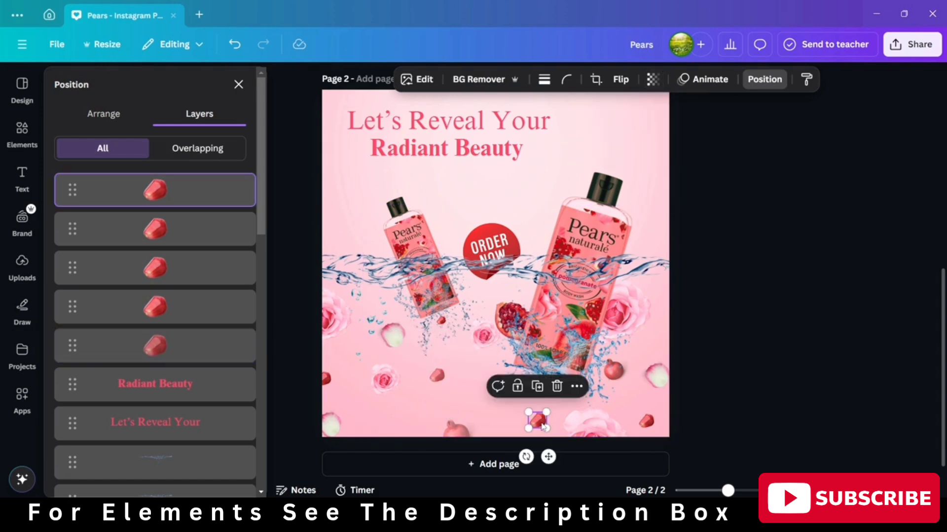
click(653, 80)
click(642, 131)
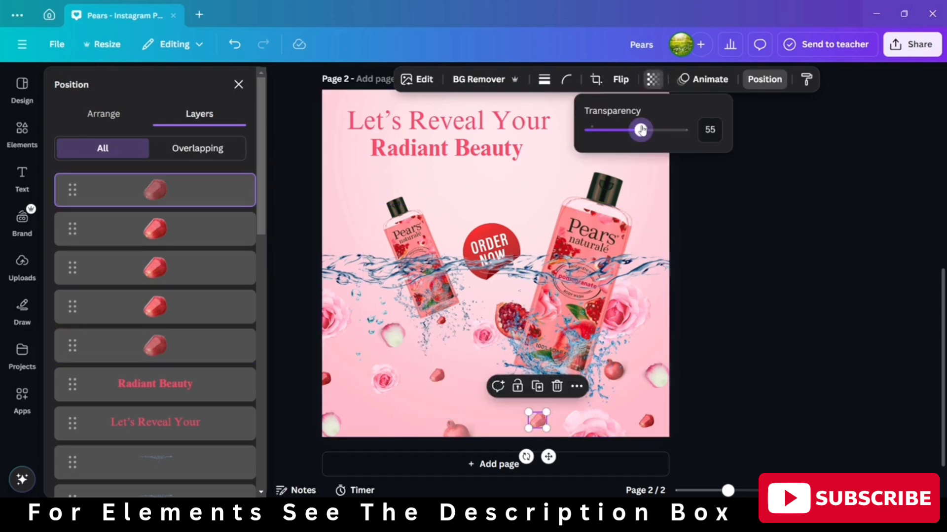
click(767, 382)
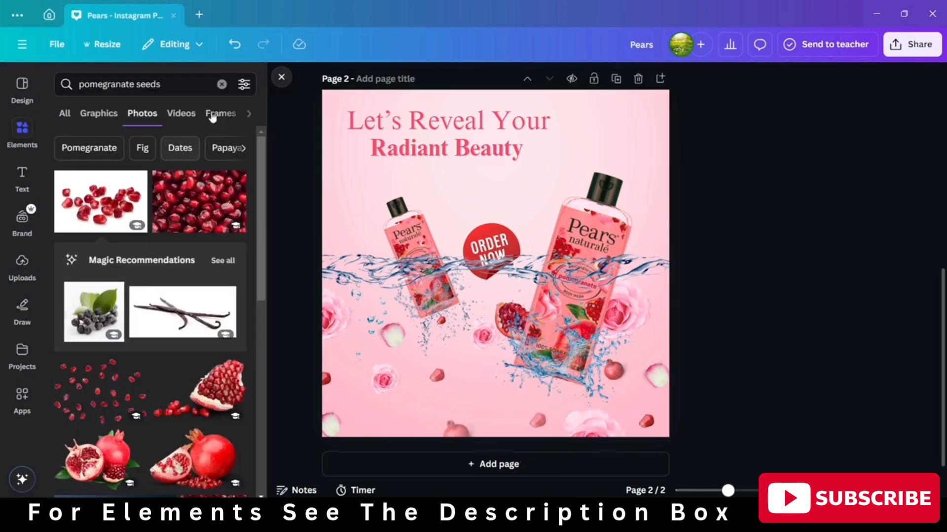
Search the elements for "water drops" and add the graphic of dense transparent droplets to the design.
click(222, 85)
click(123, 86)
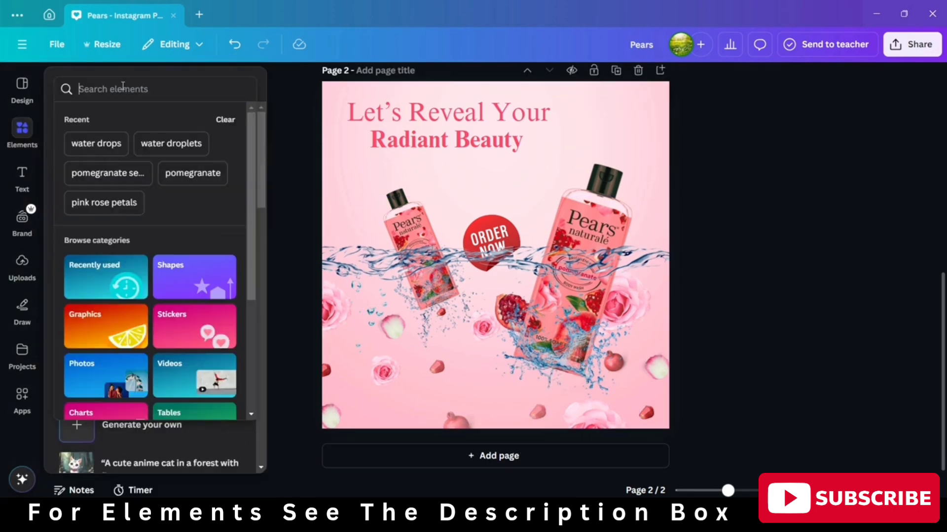
text(water)
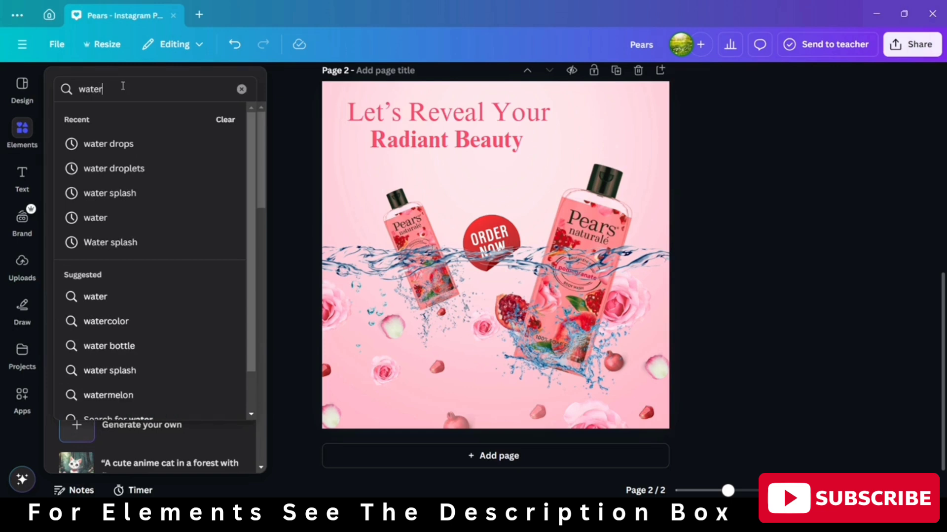
click(93, 145)
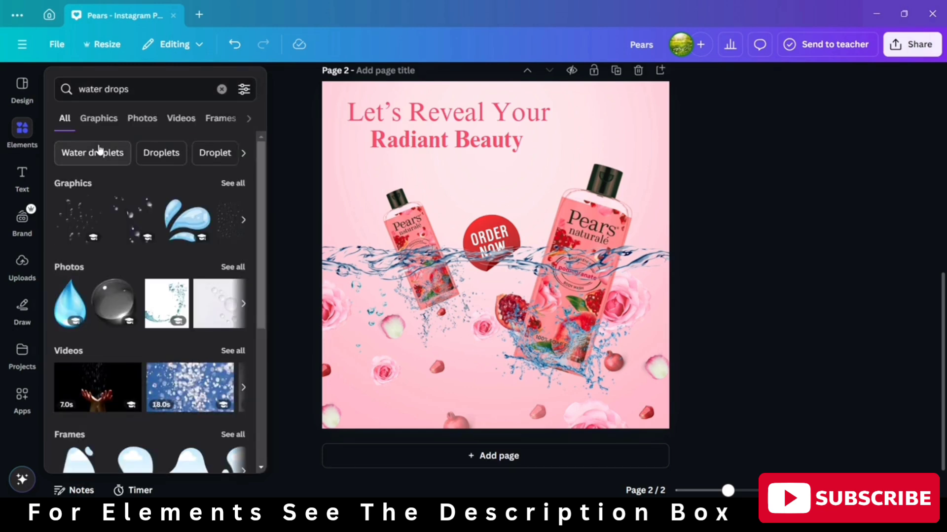
click(235, 184)
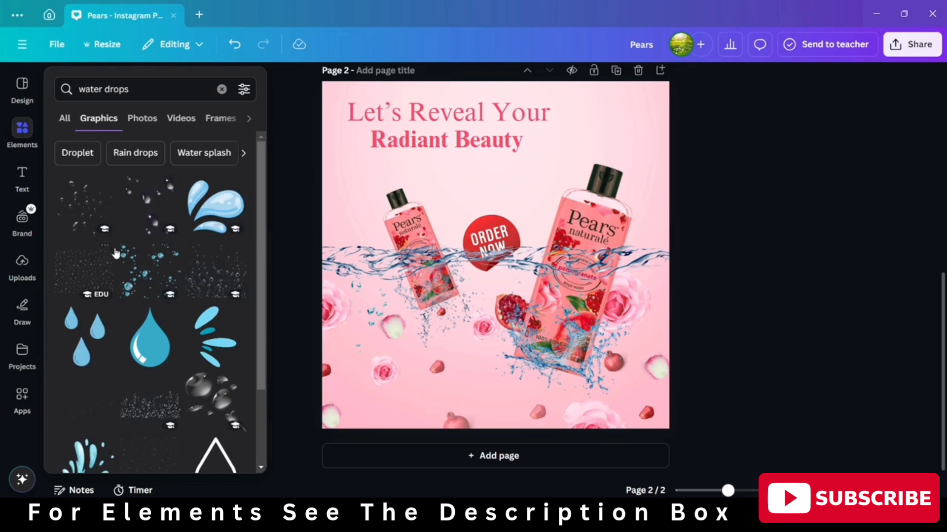
click(205, 275)
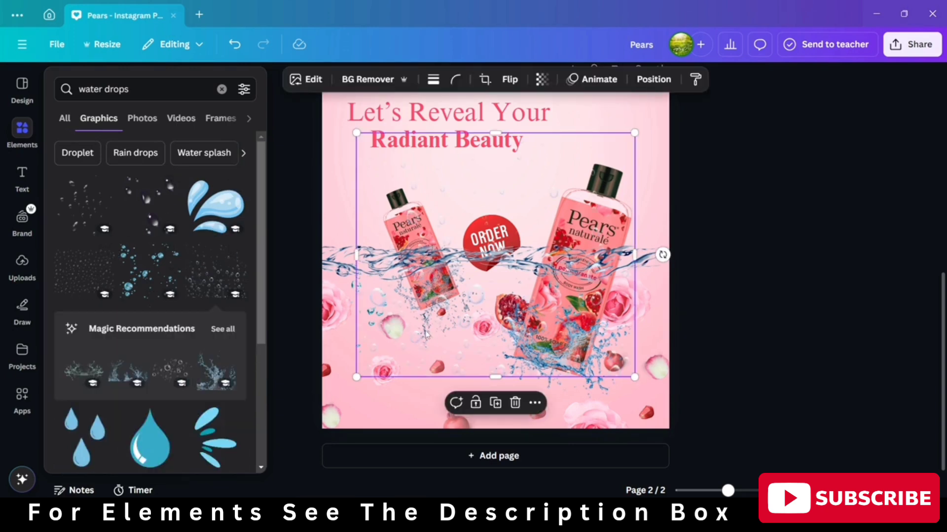
Stretch the water droplets graphic across the full page width over the lower half and move its layer just beneath the ORDER NOW sticker.
drag(425, 333, 391, 414)
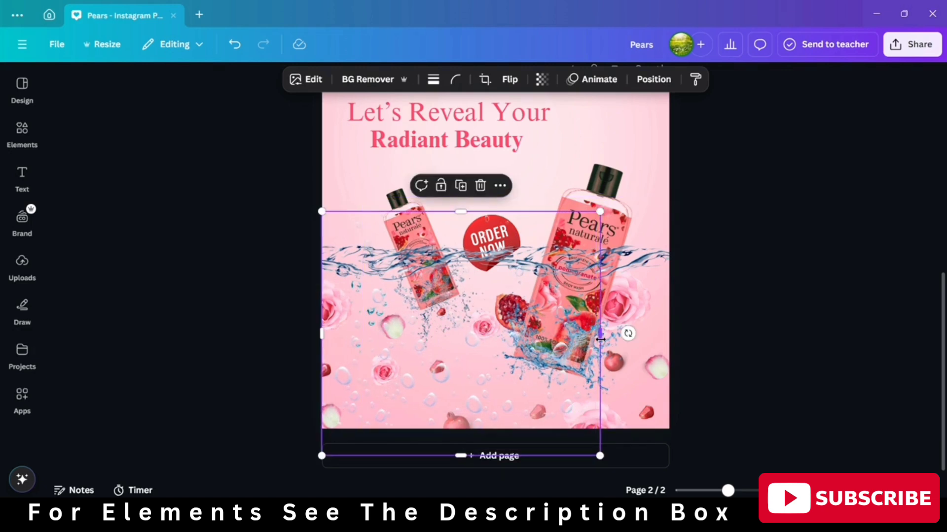
drag(600, 334, 666, 344)
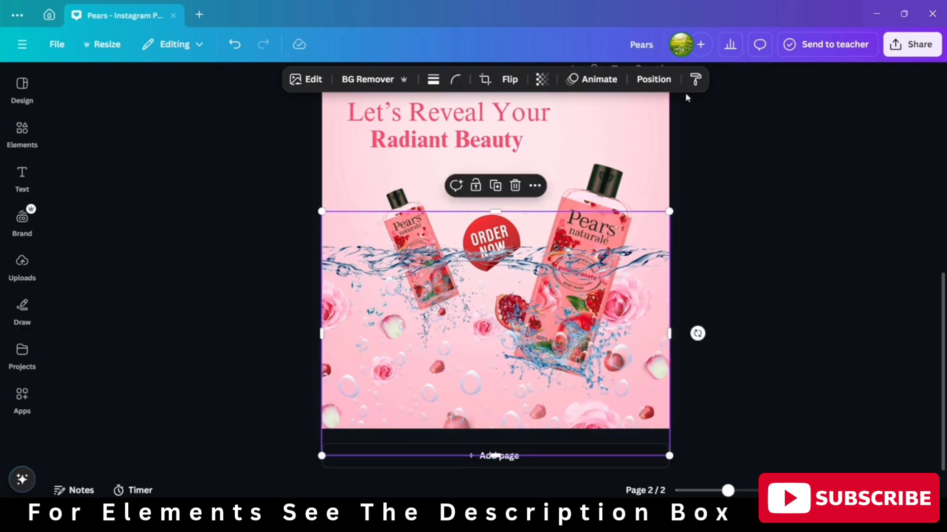
click(648, 79)
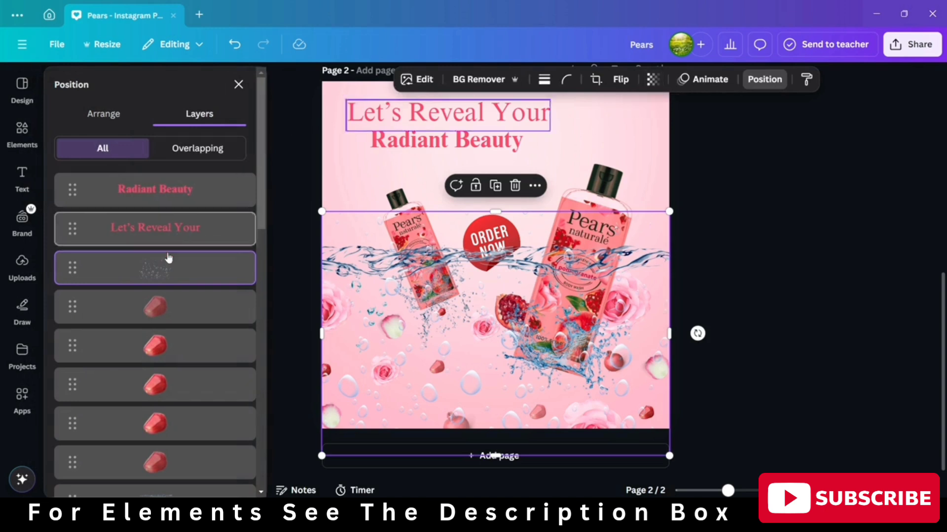
scroll(163, 266, down, 10)
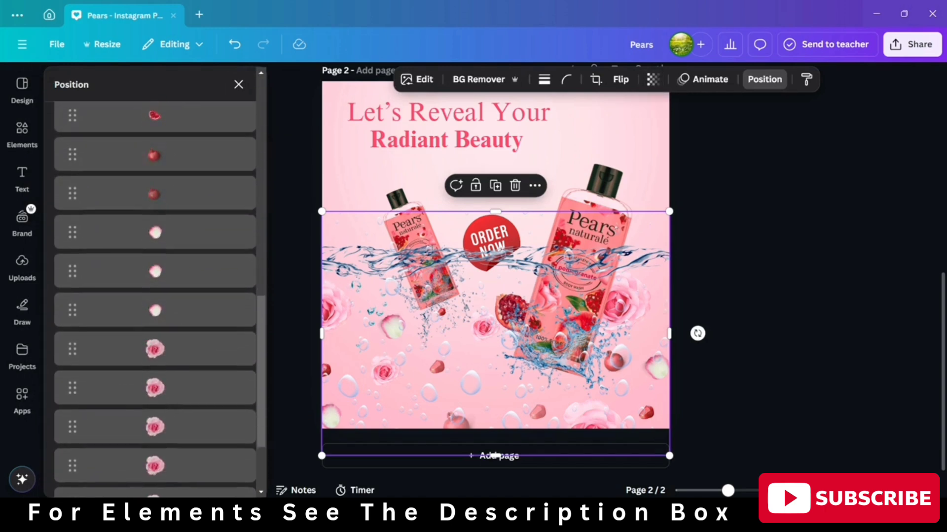
scroll(175, 443, down, 3)
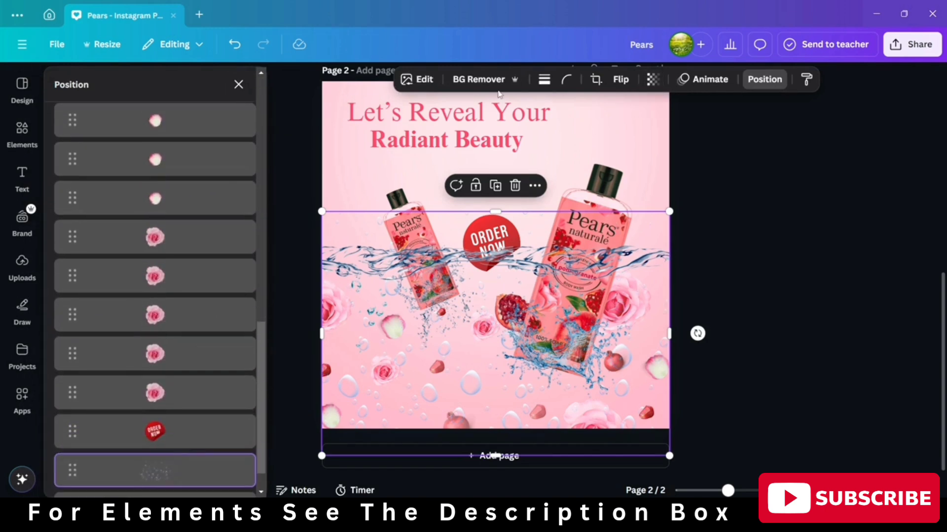
Set the transparency of the water droplets graphic to 42.
click(652, 79)
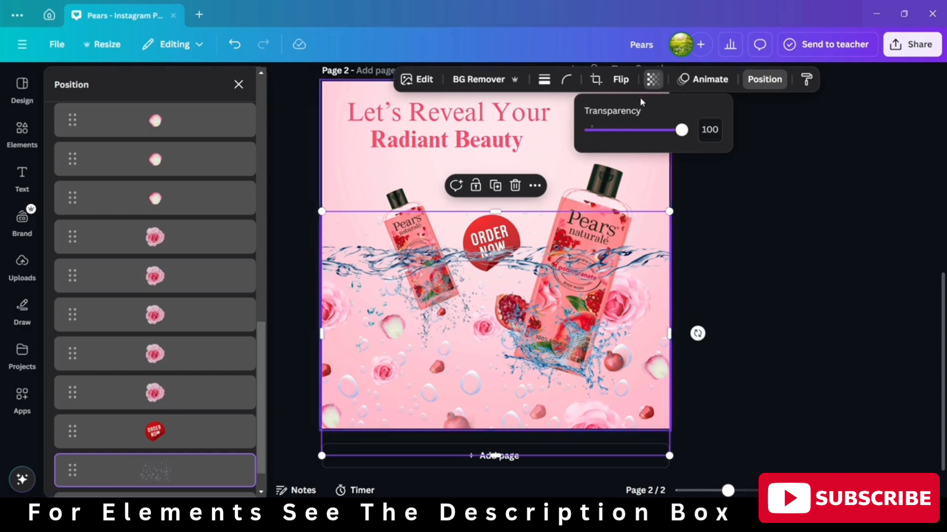
click(629, 131)
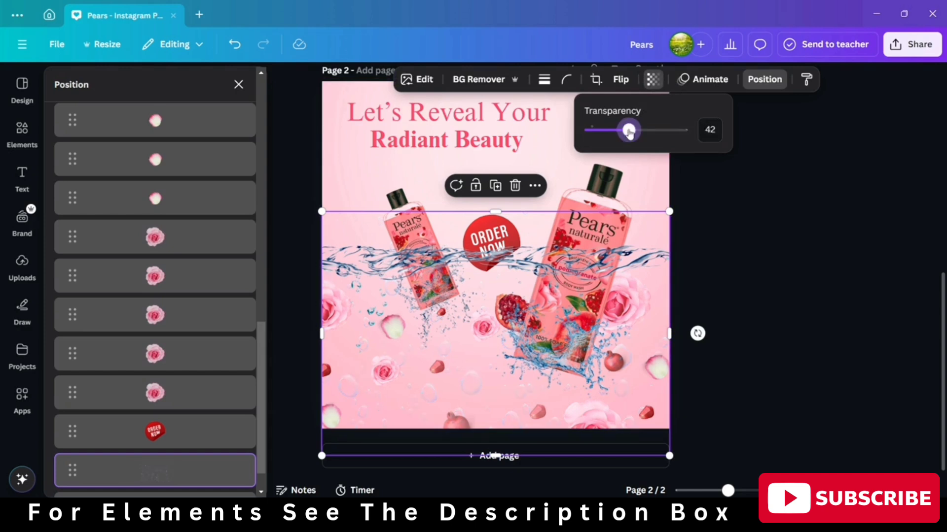
click(717, 310)
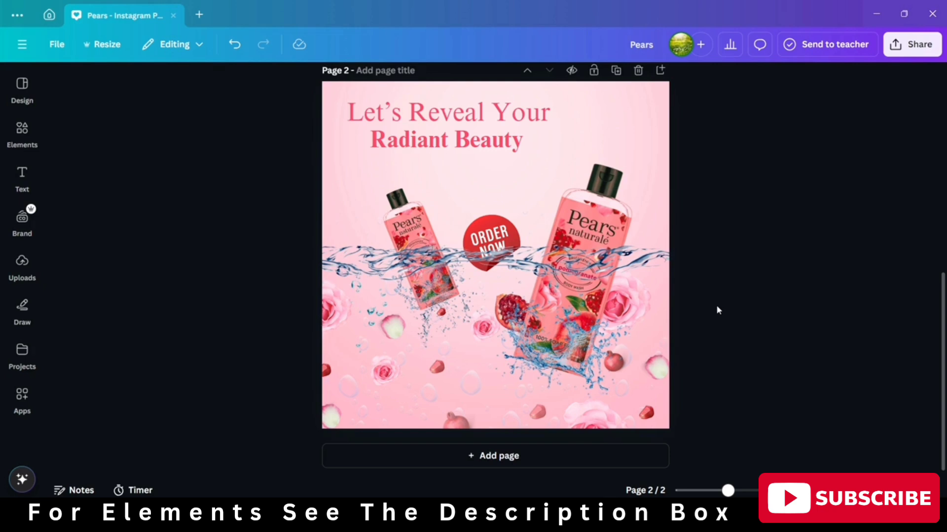
Enlarge the "Radiant Beauty" text to font size 61.9 and move it lower, leaving a gap beneath the first headline line.
click(441, 143)
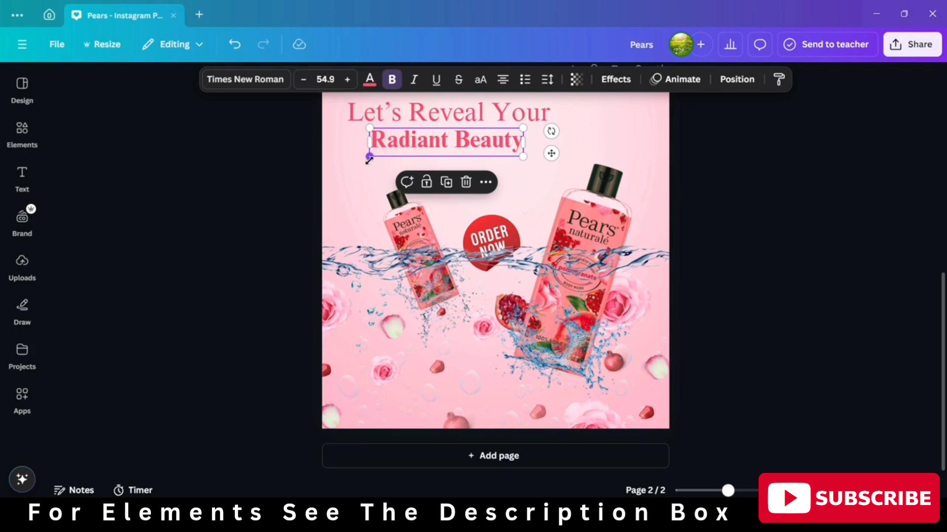
drag(369, 158, 350, 158)
drag(427, 148, 432, 163)
Move "Let's Reveal Your" slightly lower, enlarge it to font size 64.9 and center it above "Radiant Beauty".
click(489, 109)
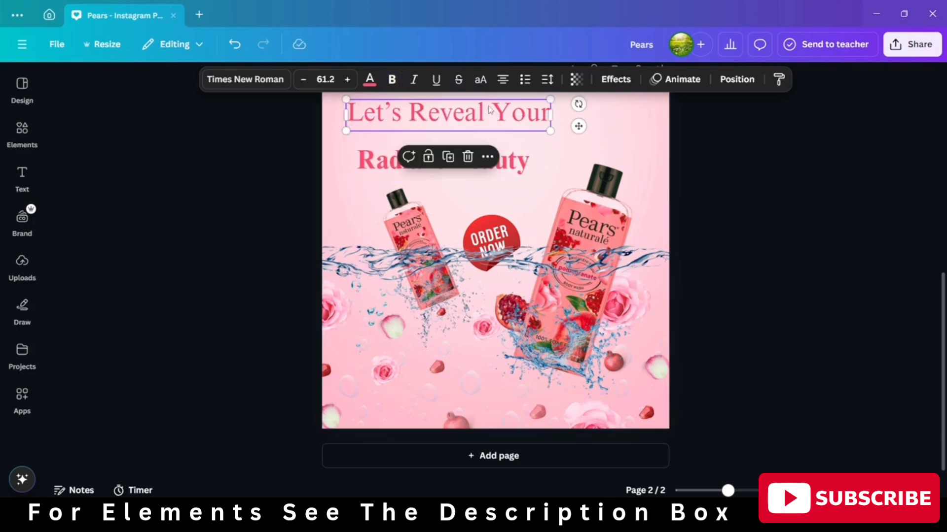
drag(489, 110, 479, 122)
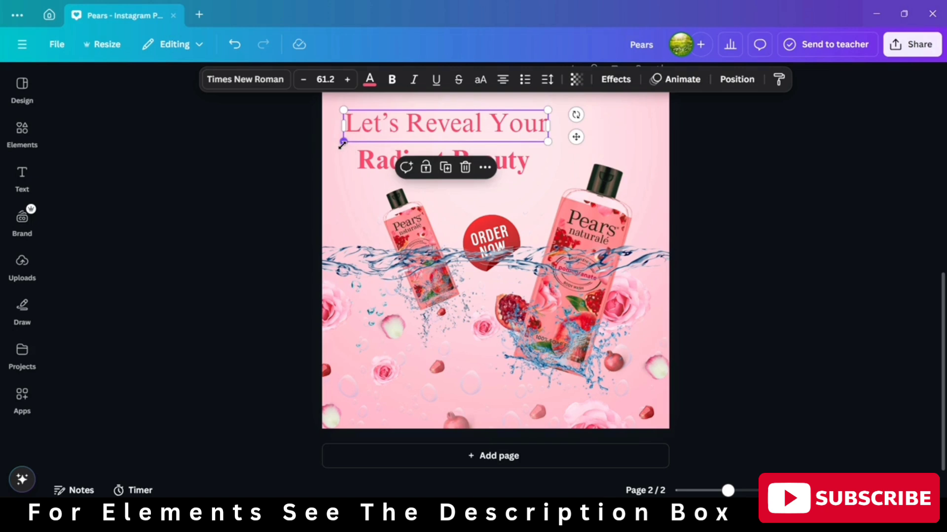
drag(343, 145, 331, 154)
drag(406, 141, 413, 144)
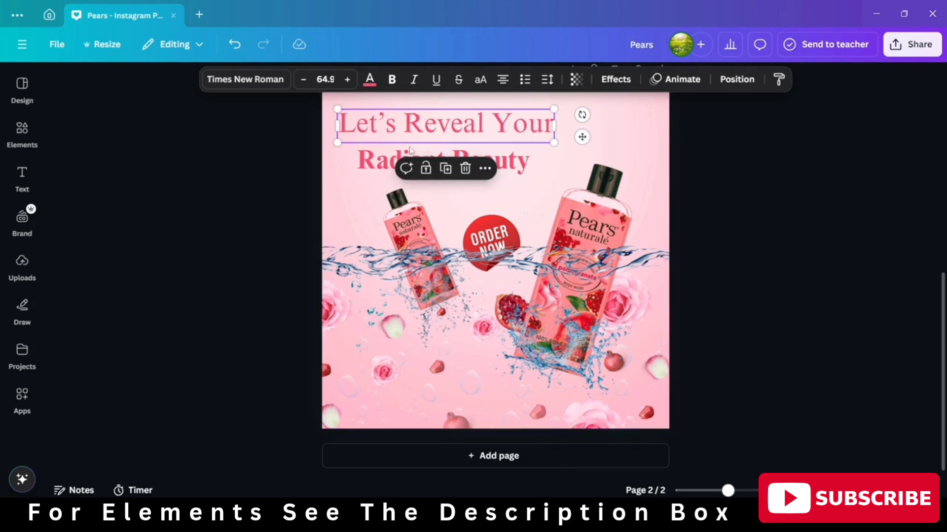
Move "Radiant Beauty" up so it sits directly beneath "Let's Reveal Your".
click(389, 163)
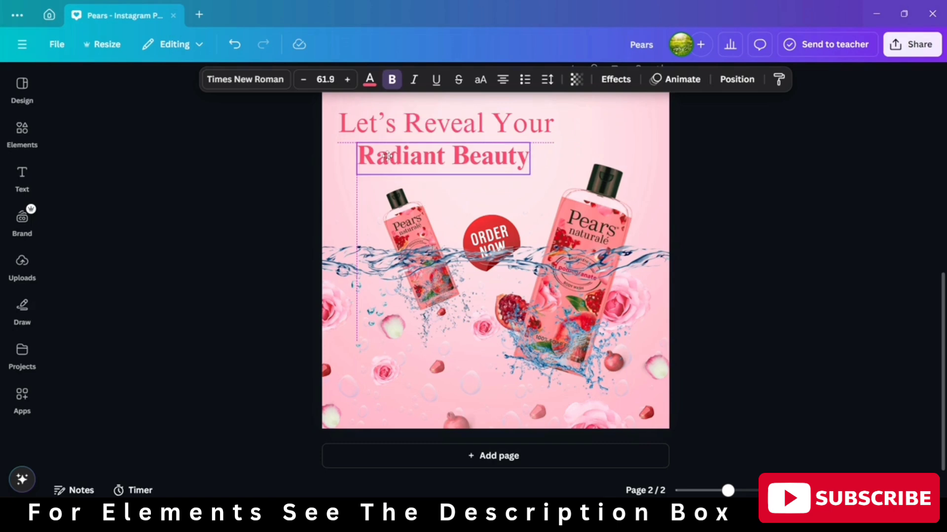
click(681, 235)
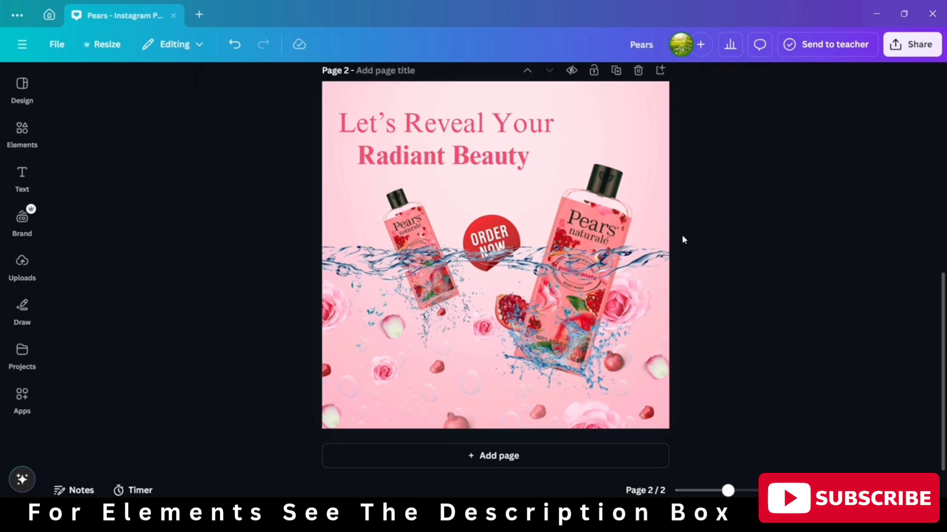
drag(727, 491, 724, 492)
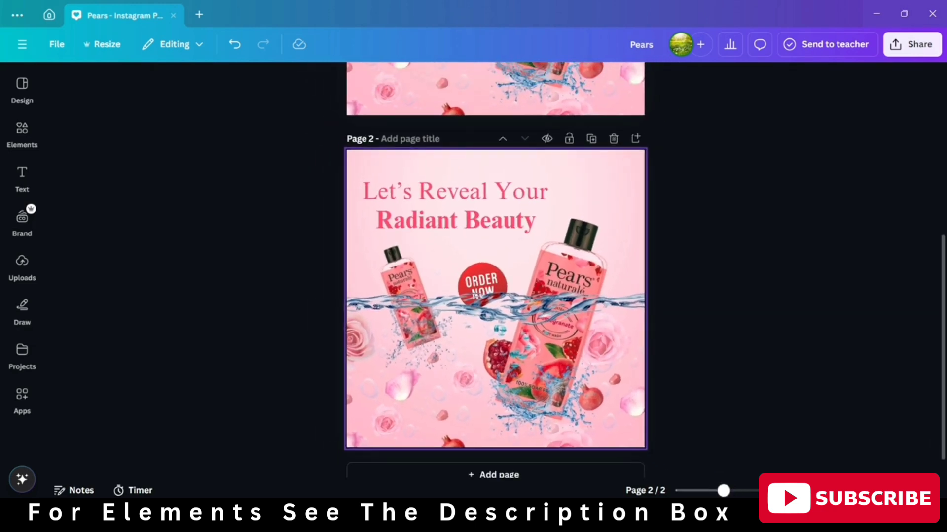